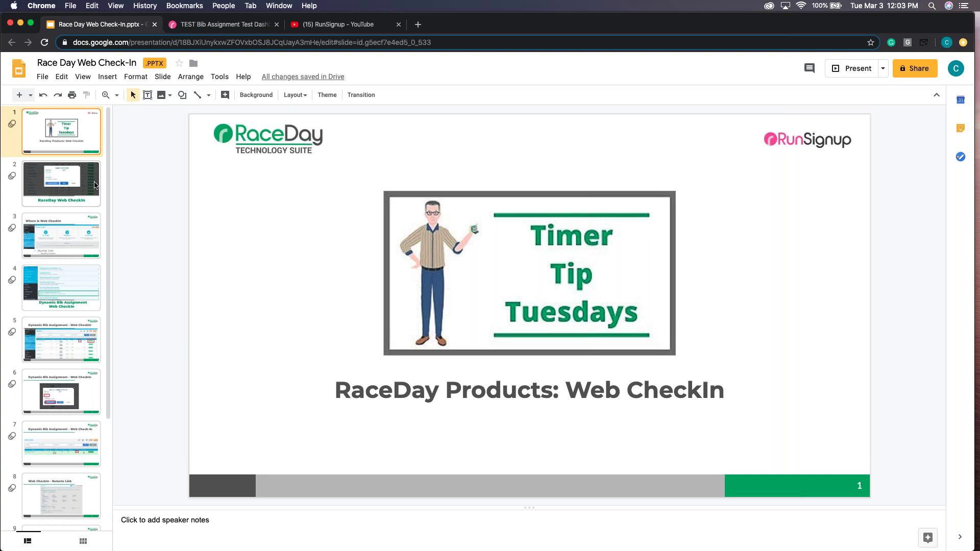
Step through slides 2–4, ending on 'Dynamic Bib Assignment Web CheckIn', then go to the race dashboard
{"action": "left_click", "coordinate": [95, 185]}
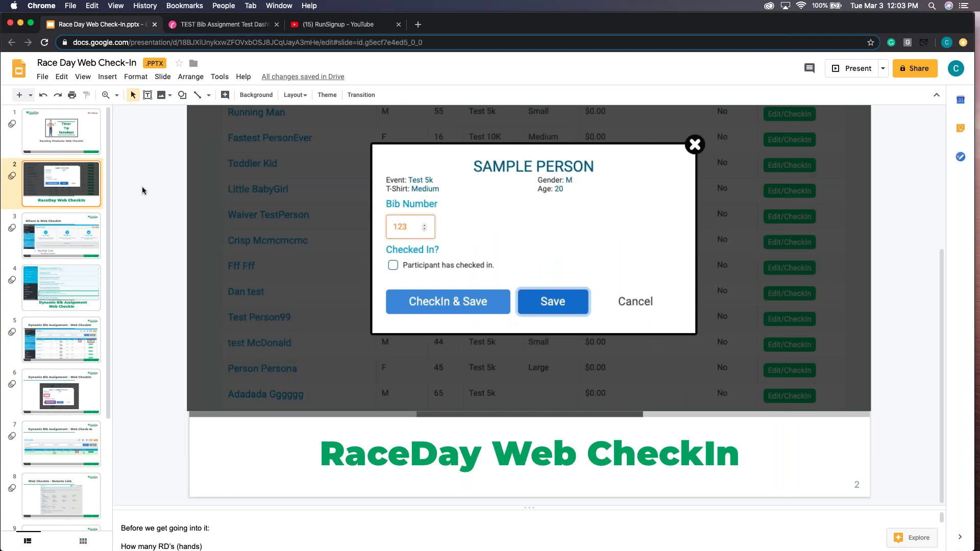
{"action": "left_click", "coordinate": [79, 244]}
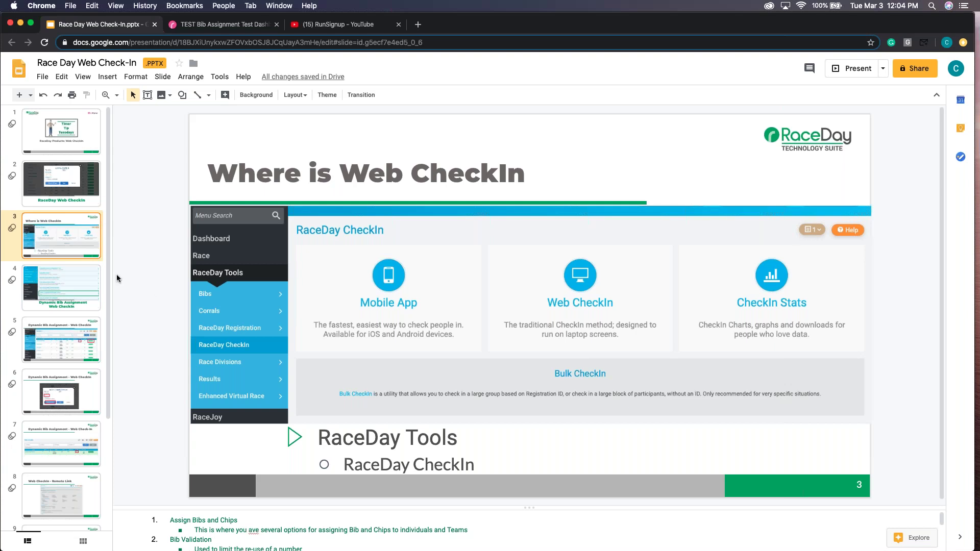
{"action": "left_click", "coordinate": [88, 277]}
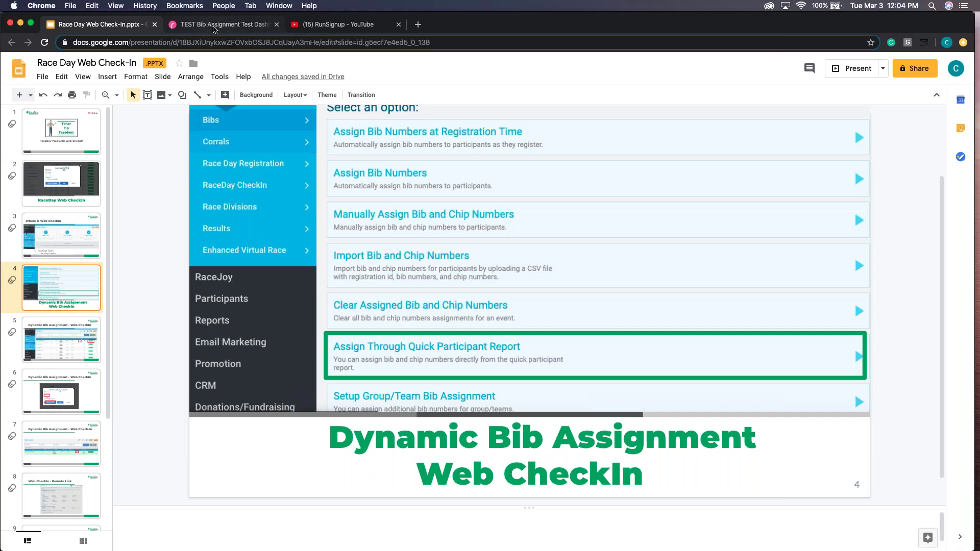
{"action": "left_click", "coordinate": [214, 29]}
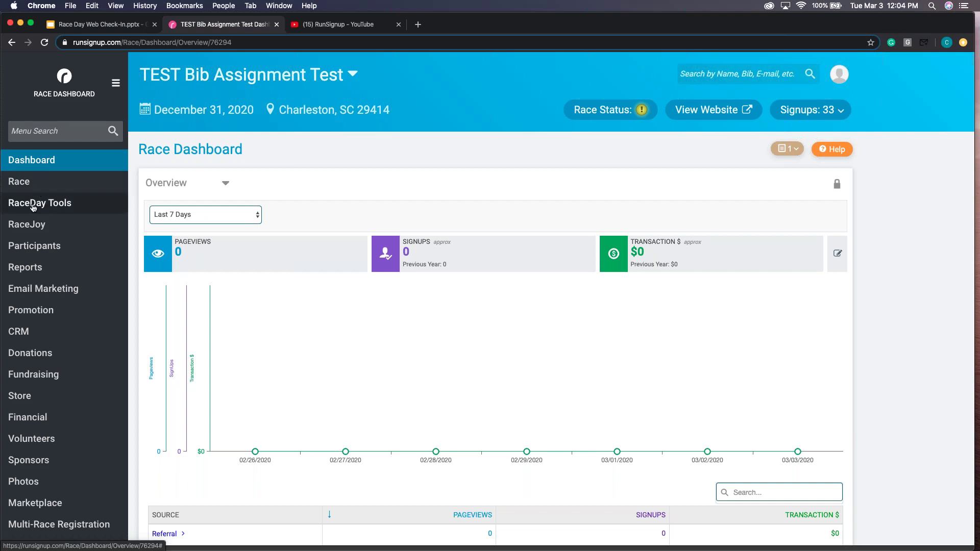
Try the Bulk CheckIn options for all bib holders and registration IDs, then return to RaceDay CheckIn
{"action": "left_click", "coordinate": [33, 206]}
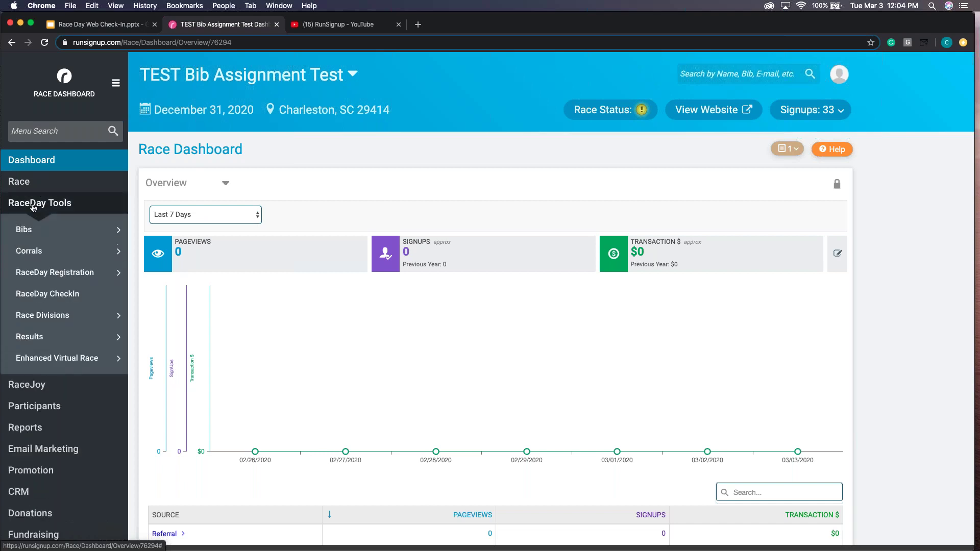
{"action": "left_click", "coordinate": [58, 298]}
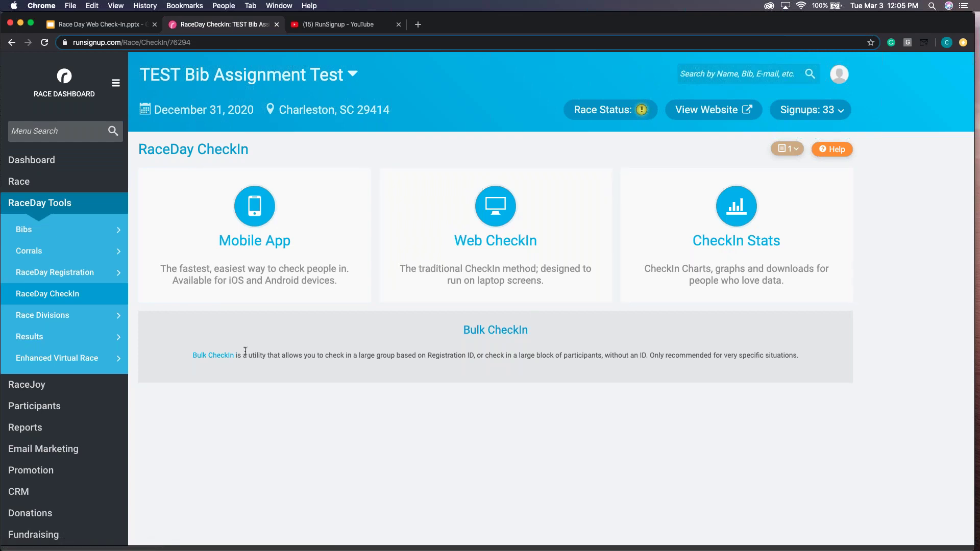
{"action": "left_click", "coordinate": [220, 356]}
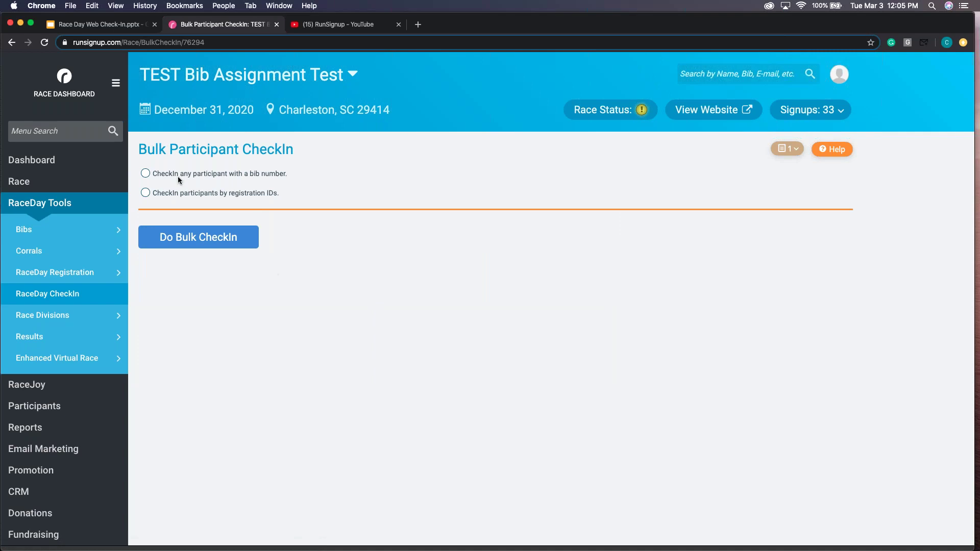
{"action": "left_click", "coordinate": [157, 175]}
{"action": "left_click", "coordinate": [152, 192]}
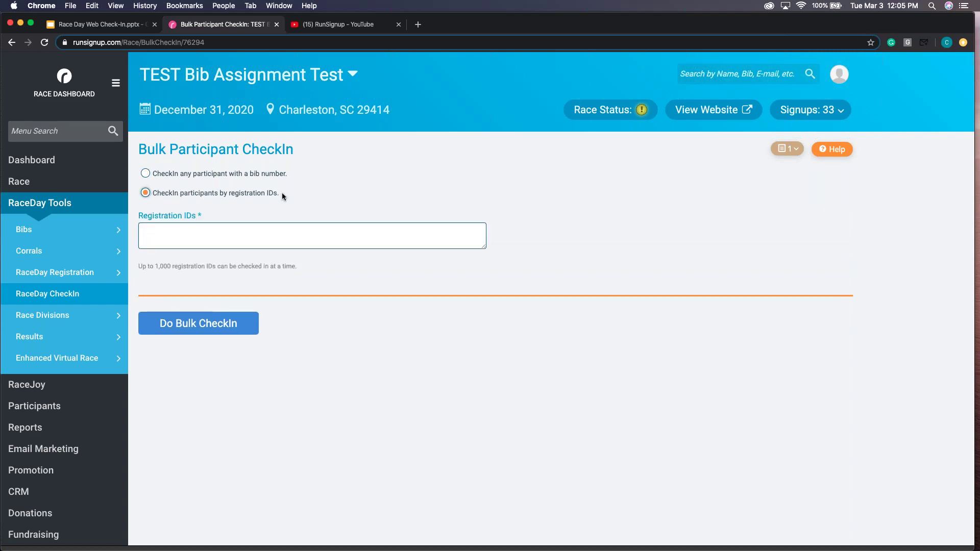
{"action": "left_click", "coordinate": [145, 173]}
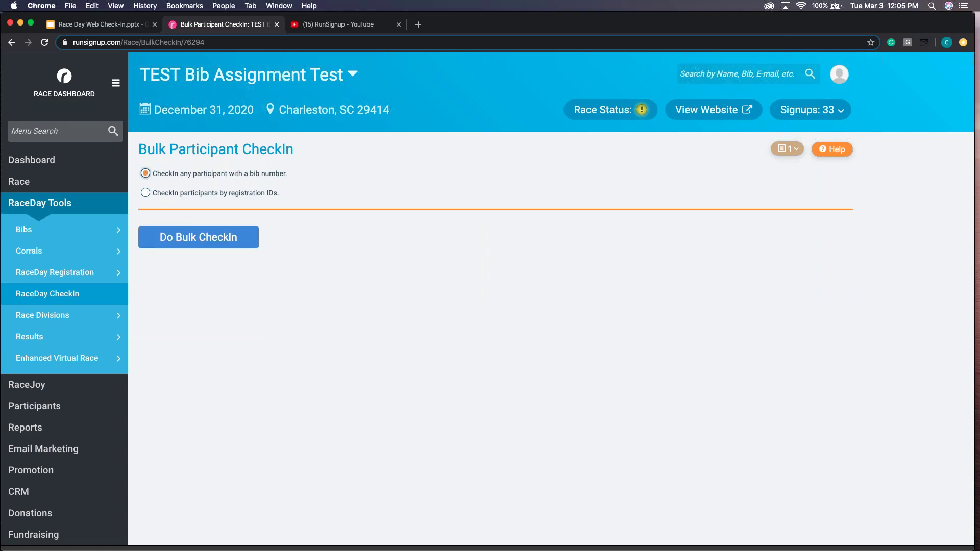
{"action": "left_click", "coordinate": [46, 297]}
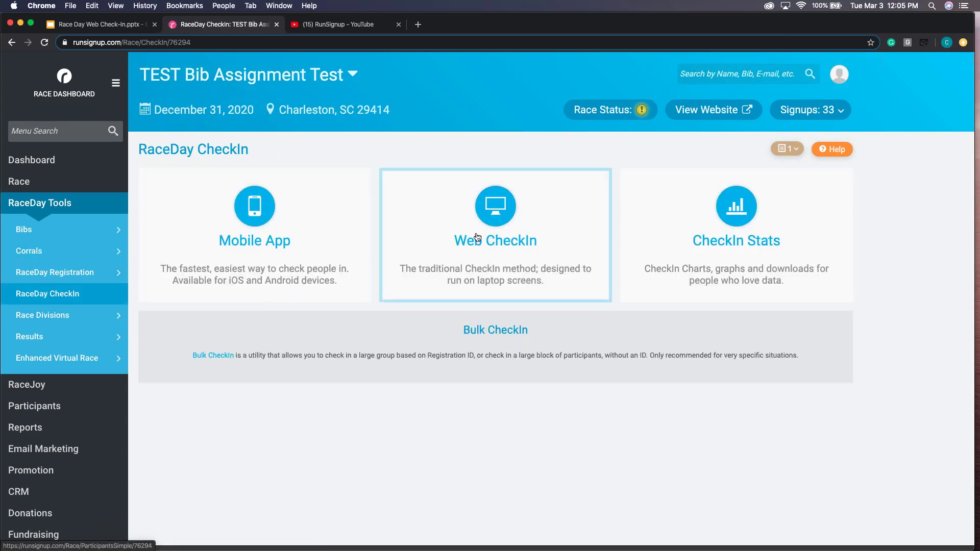
Open the Web CheckIn participant list and look over its registration ID and bib search fields
{"action": "left_click", "coordinate": [522, 252]}
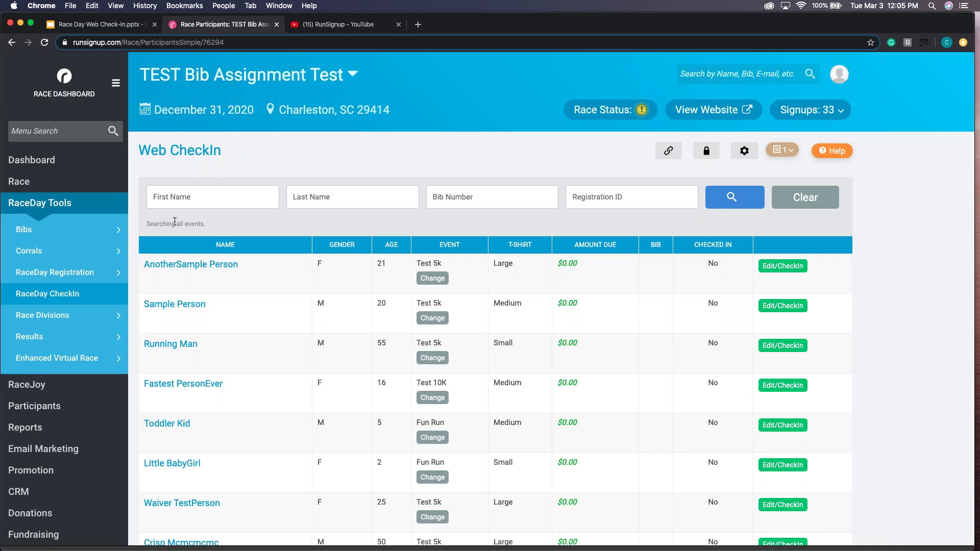
{"action": "left_click", "coordinate": [590, 192]}
{"action": "left_click", "coordinate": [440, 199]}
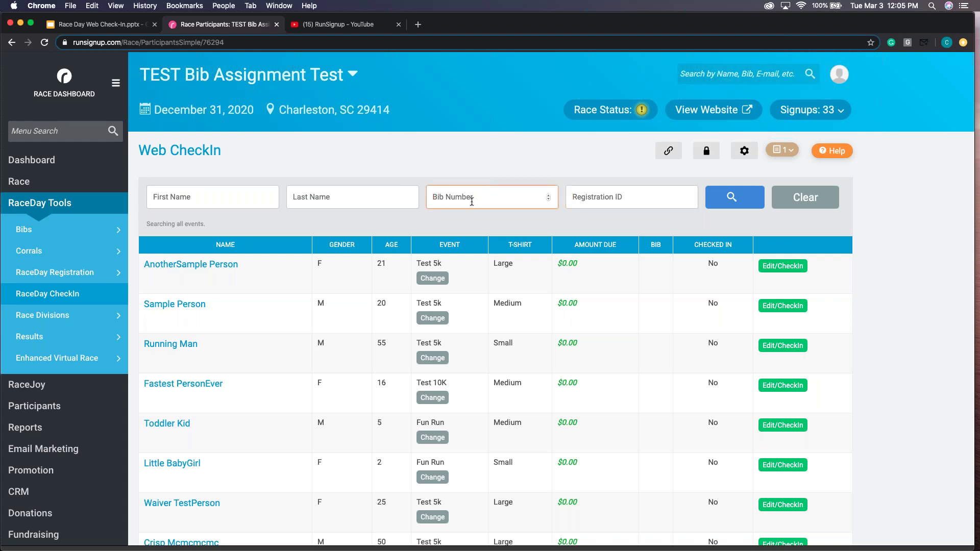
{"action": "scroll", "coordinate": [448, 336], "scroll_direction": "down", "scroll_amount": 5}
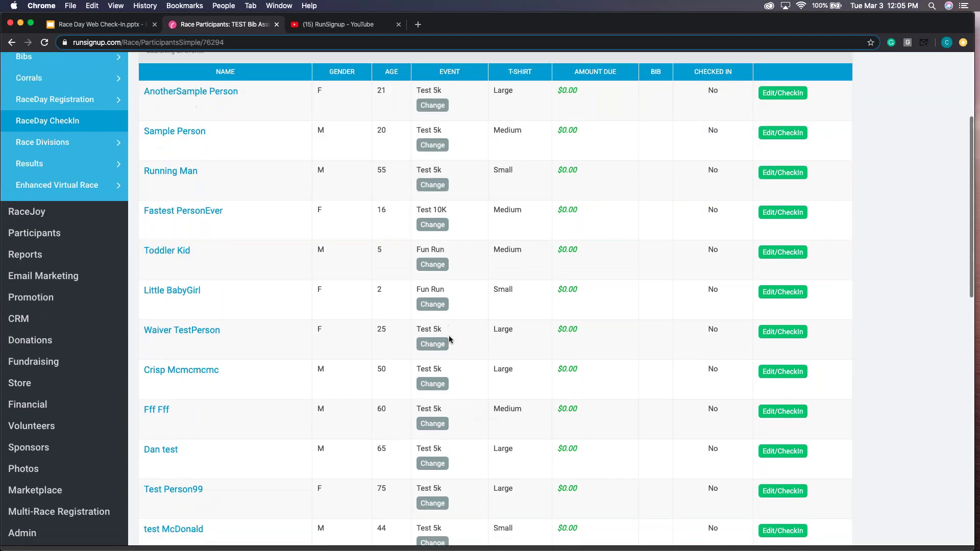
{"action": "scroll", "coordinate": [449, 335], "scroll_direction": "up", "scroll_amount": 5}
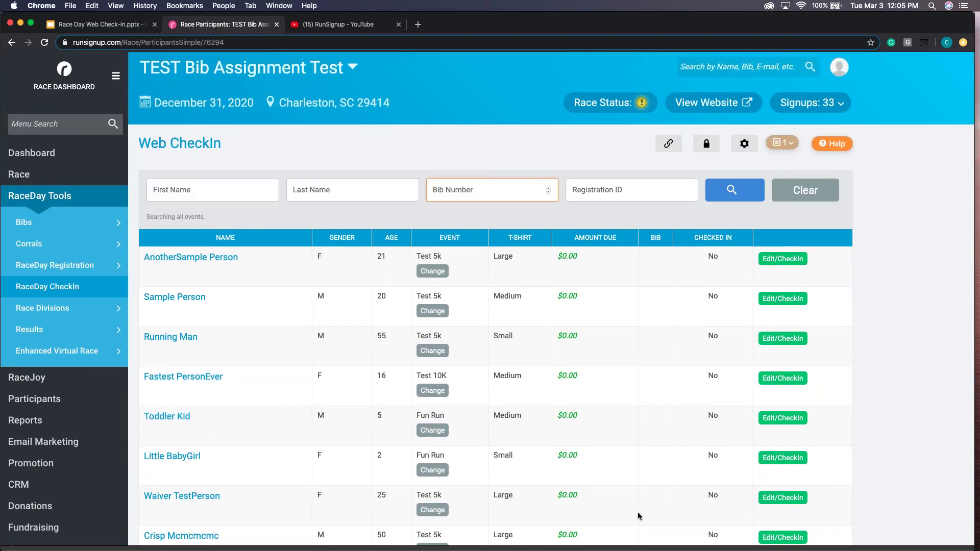
Search the list by the participant's first name to narrow it to one Test 5k entry
{"action": "left_click", "coordinate": [214, 190]}
{"action": "key", "text": "Tab"}
{"action": "left_click", "coordinate": [227, 189]}
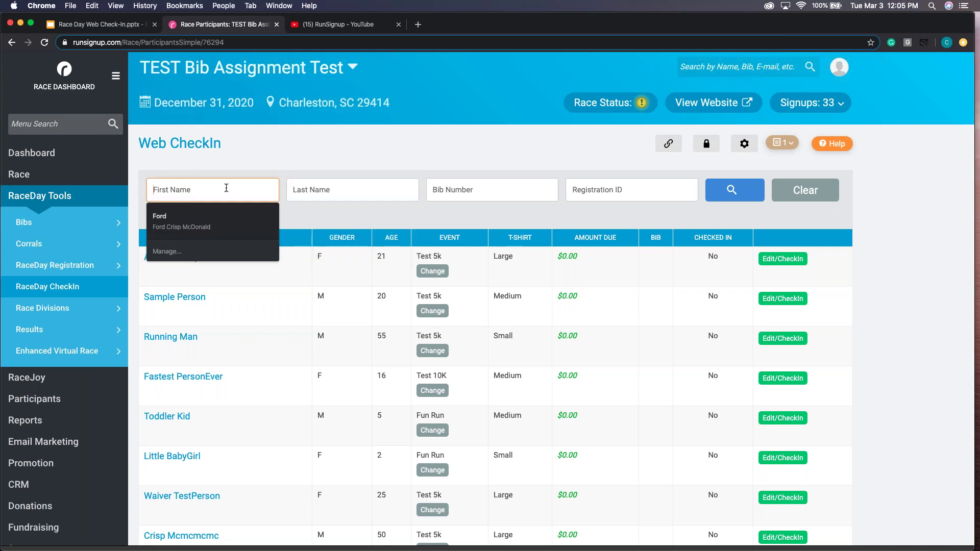
{"action": "type", "text": "test"}
{"action": "left_click", "coordinate": [339, 182]}
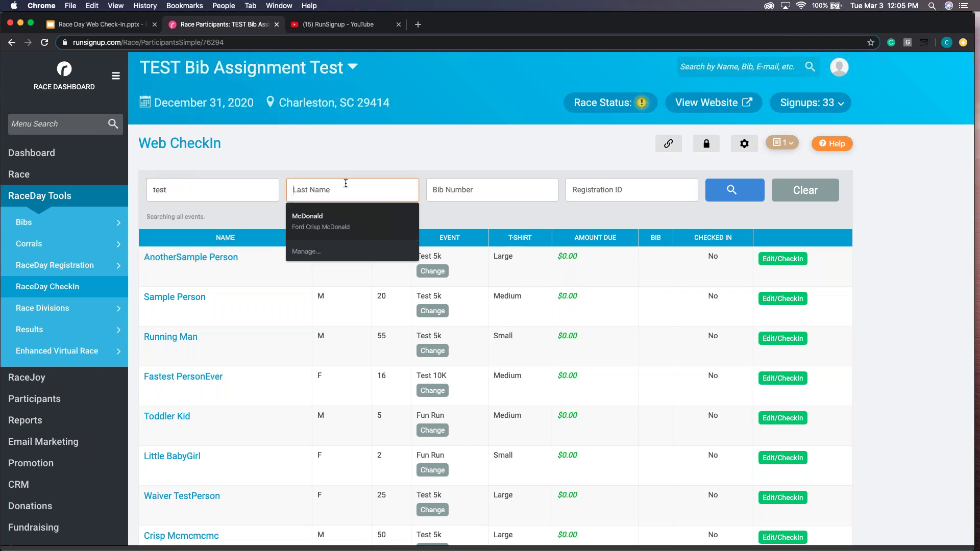
{"action": "double_click", "coordinate": [159, 186]}
{"action": "key", "text": "BackSpace"}
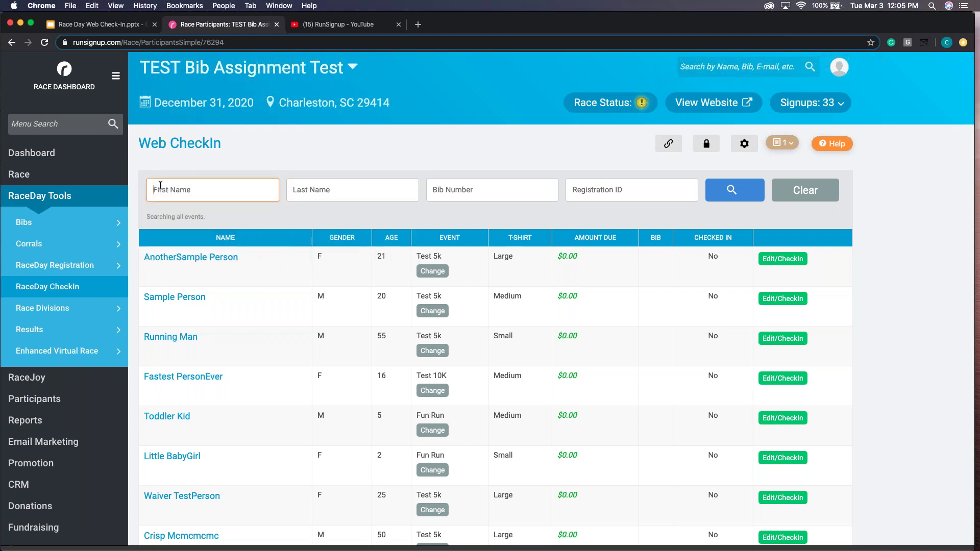
{"action": "left_click", "coordinate": [194, 189]}
{"action": "type", "text": "silver"}
{"action": "left_click", "coordinate": [718, 204]}
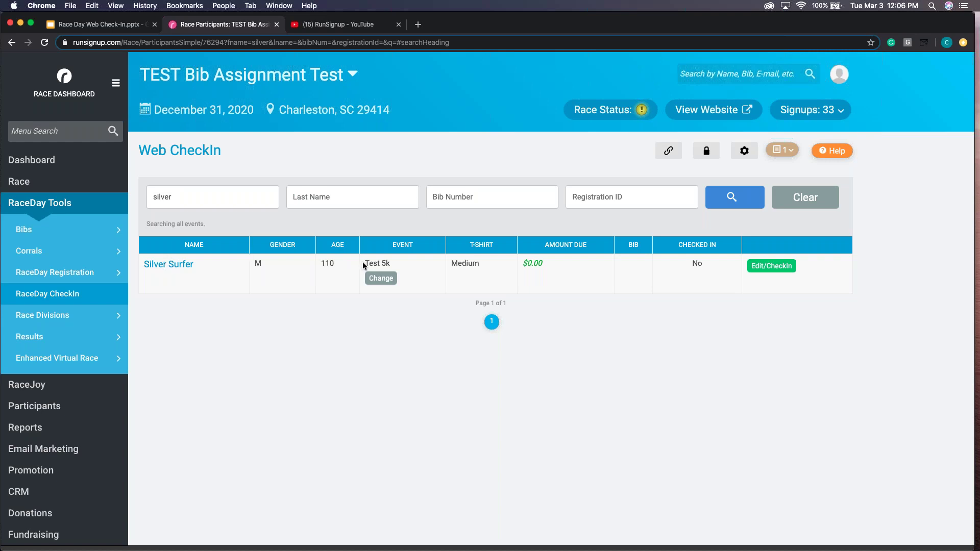
Transfer the participant's registration from Test 5k to Test 10K
{"action": "left_click", "coordinate": [376, 277]}
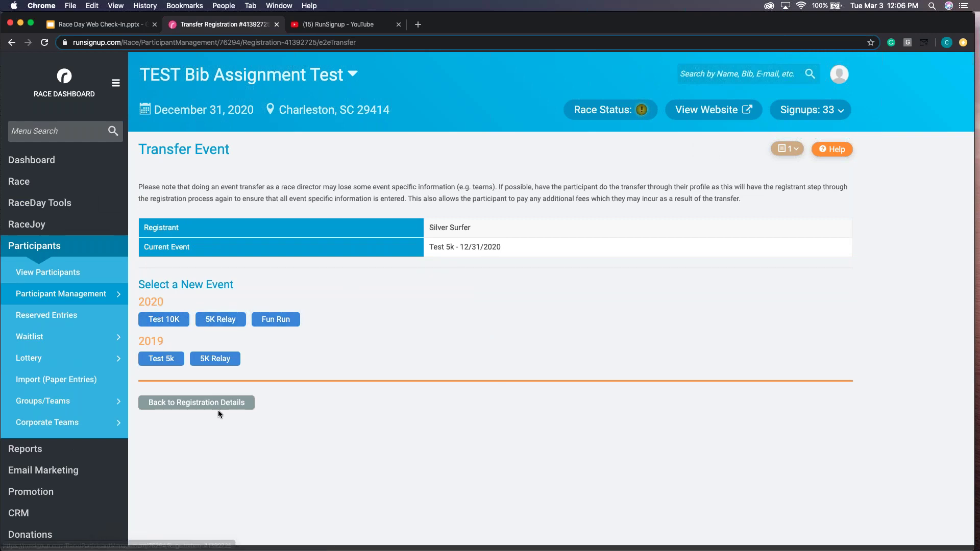
{"action": "left_click", "coordinate": [217, 404]}
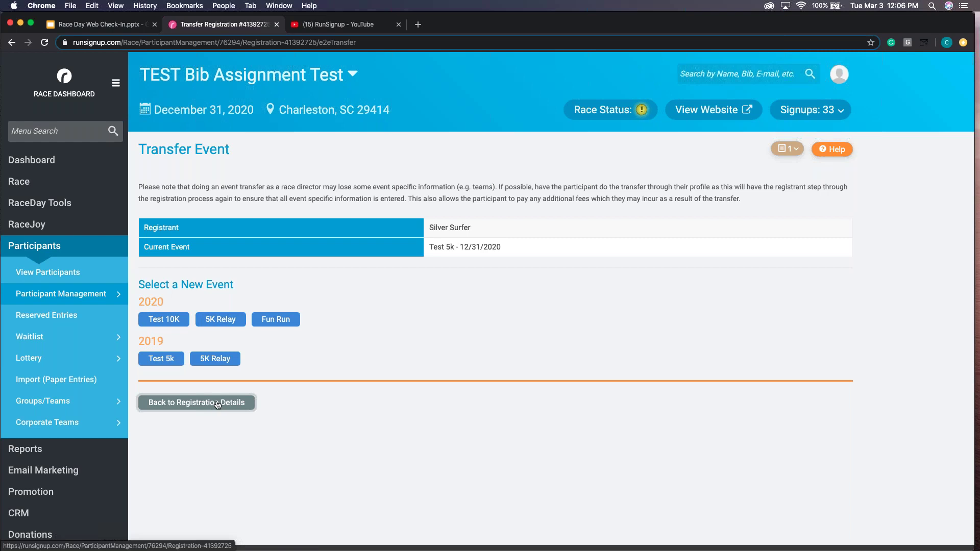
{"action": "left_click", "coordinate": [165, 323]}
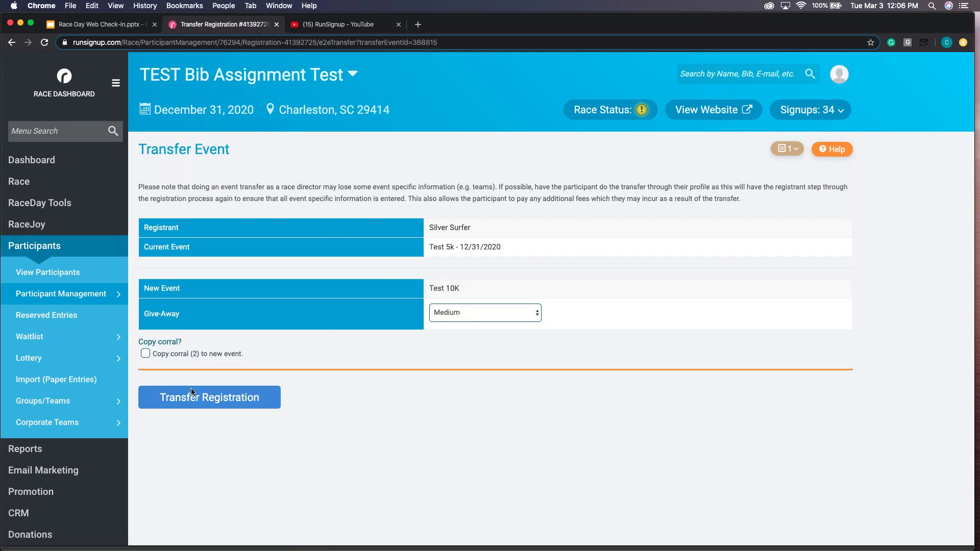
{"action": "left_click", "coordinate": [195, 402]}
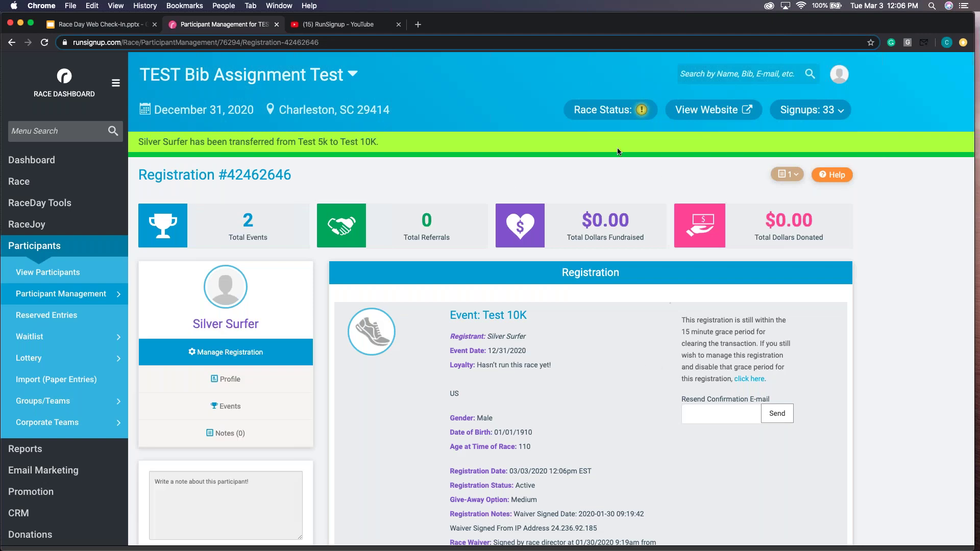
Return to the Web CheckIn list via RaceDay Tools > RaceDay CheckIn
{"action": "scroll", "coordinate": [616, 402], "scroll_direction": "down", "scroll_amount": 3}
{"action": "scroll", "coordinate": [380, 369], "scroll_direction": "up", "scroll_amount": 2}
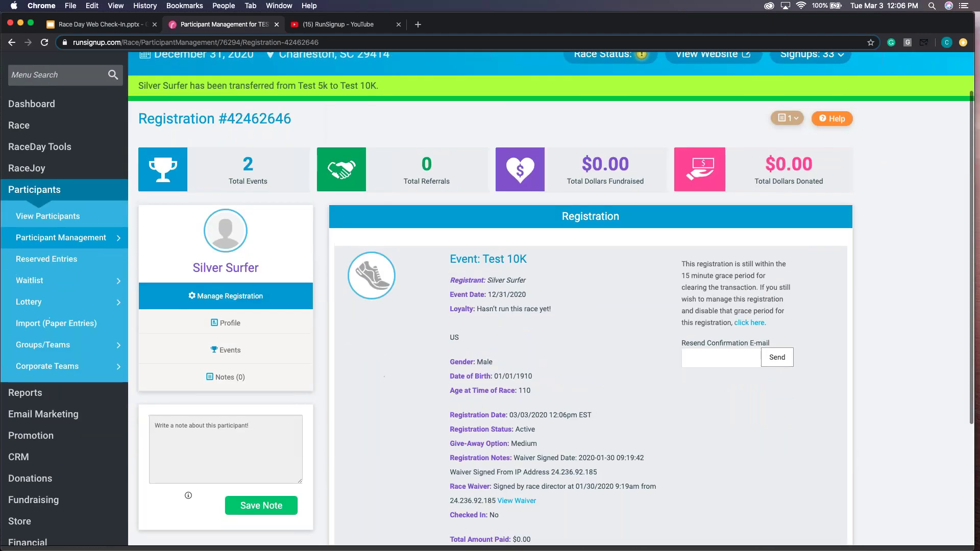
{"action": "left_click", "coordinate": [25, 148]}
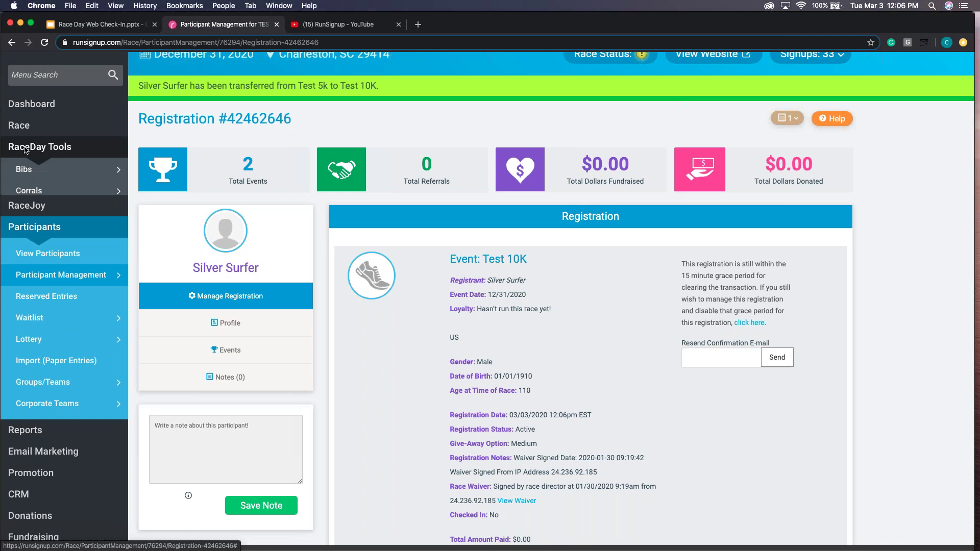
{"action": "left_click", "coordinate": [44, 234]}
{"action": "left_click", "coordinate": [485, 228]}
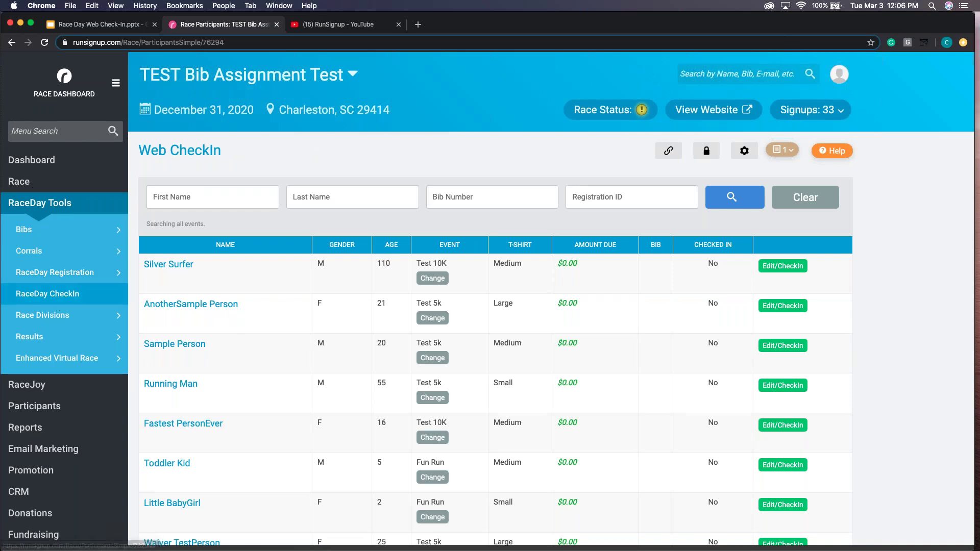
Search the Web CheckIn list again by the participant's first name
{"action": "left_click", "coordinate": [213, 197]}
{"action": "type", "text": "silver"}
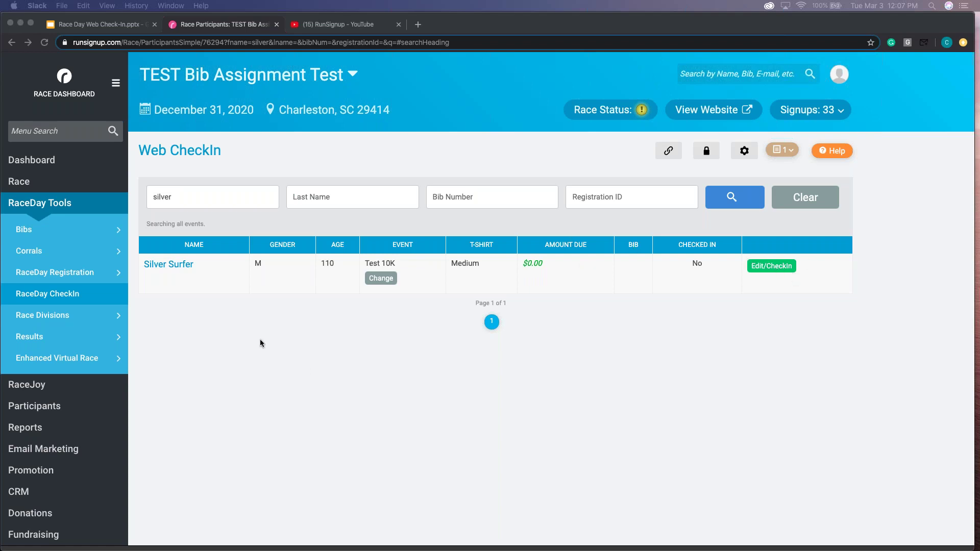
{"action": "left_click", "coordinate": [258, 316]}
Check the participant in with bib number 777, then relist all participants
{"action": "left_click", "coordinate": [771, 267]}
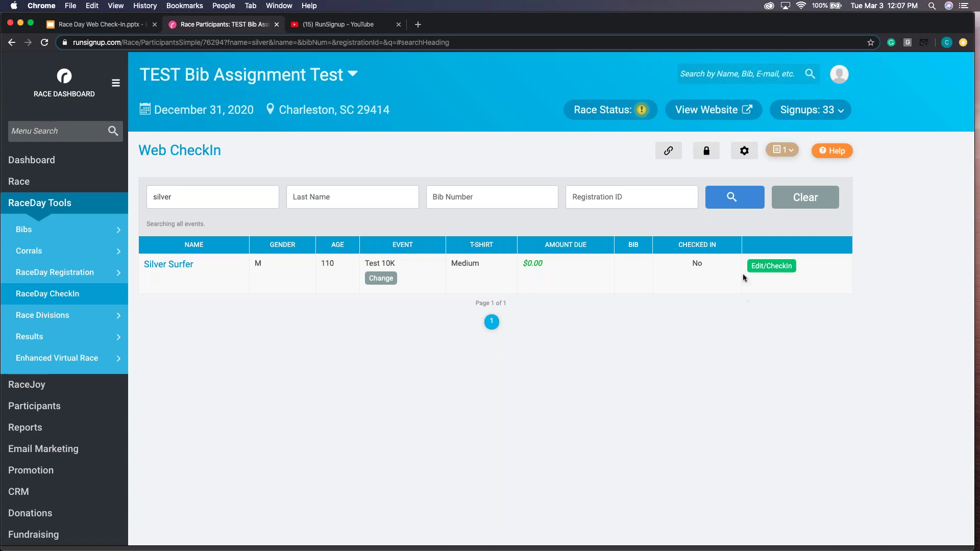
{"action": "left_click", "coordinate": [771, 266]}
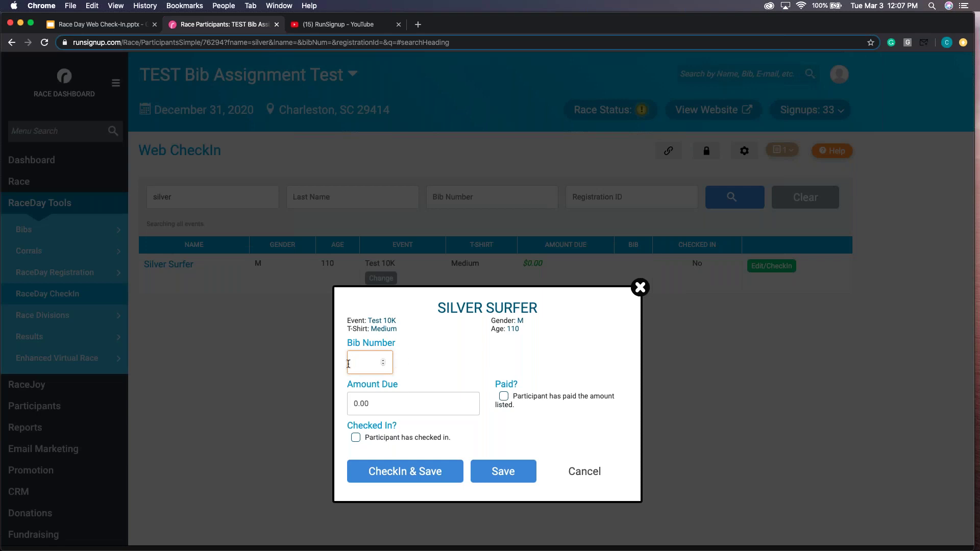
{"action": "type", "text": "777"}
{"action": "left_click", "coordinate": [391, 469]}
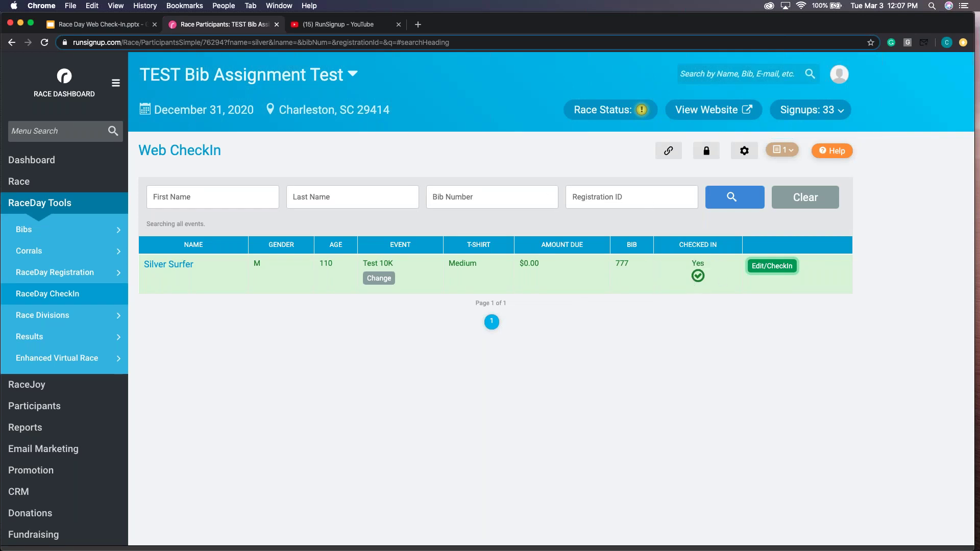
{"action": "left_click", "coordinate": [734, 201]}
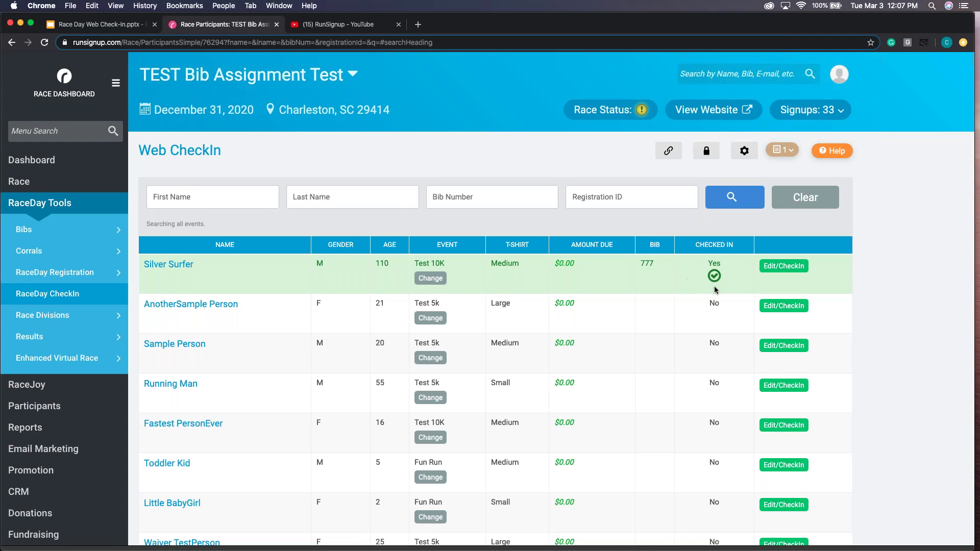
Confirm bib 777 in the full participants list, then return to the Web CheckIn list
{"action": "left_click", "coordinate": [34, 405]}
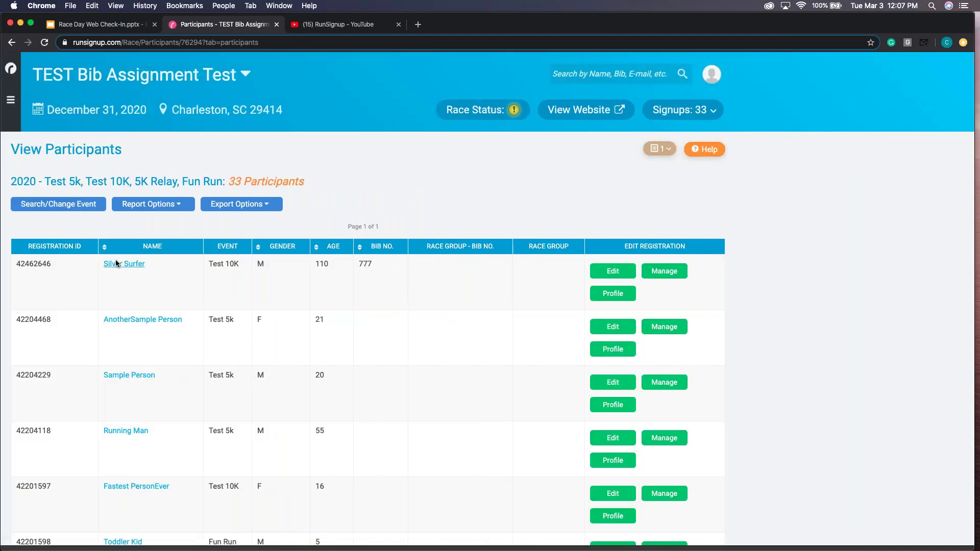
{"action": "double_click", "coordinate": [360, 264]}
{"action": "left_click", "coordinate": [11, 43]}
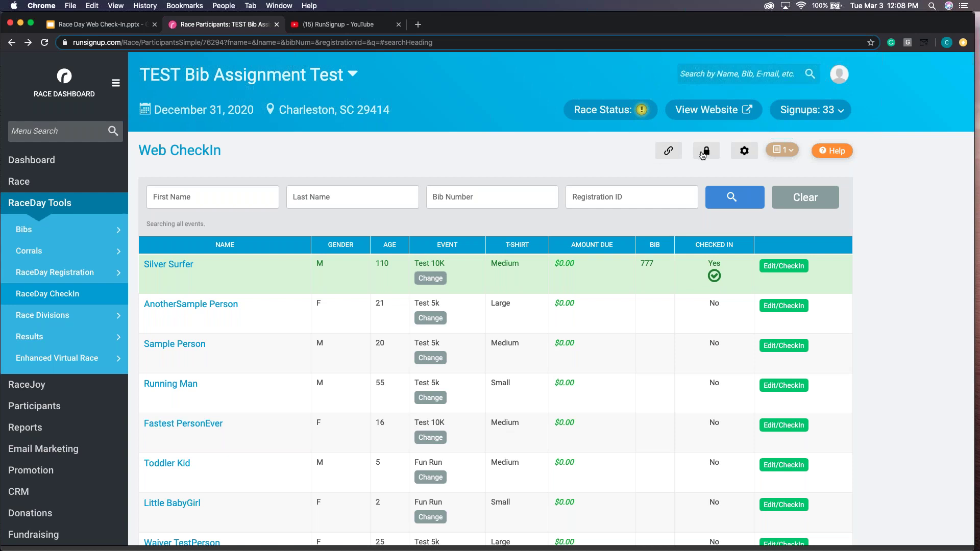
Open the Remote Link settings and select 'Customize columns for link'
{"action": "left_click", "coordinate": [672, 153]}
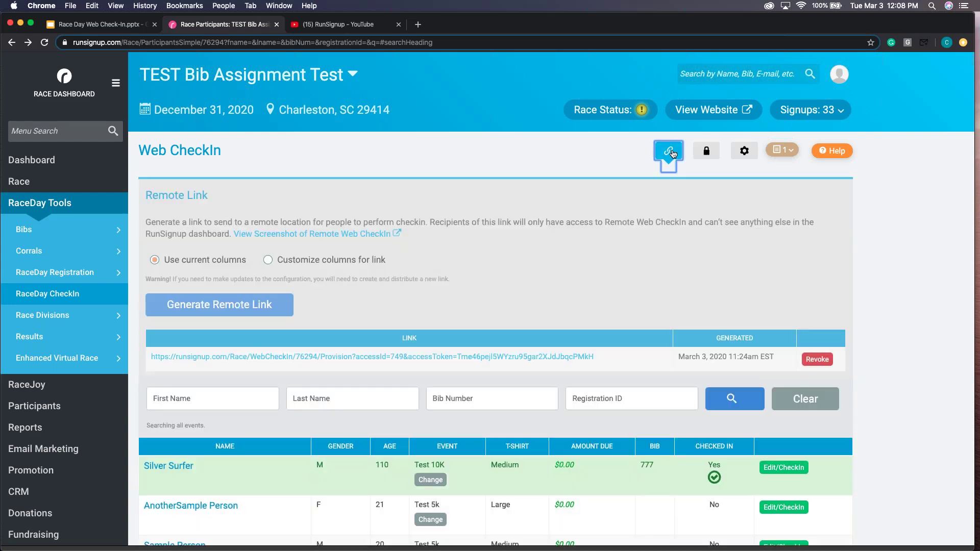
{"action": "left_click_drag", "start_coordinate": [144, 197], "coordinate": [300, 194]}
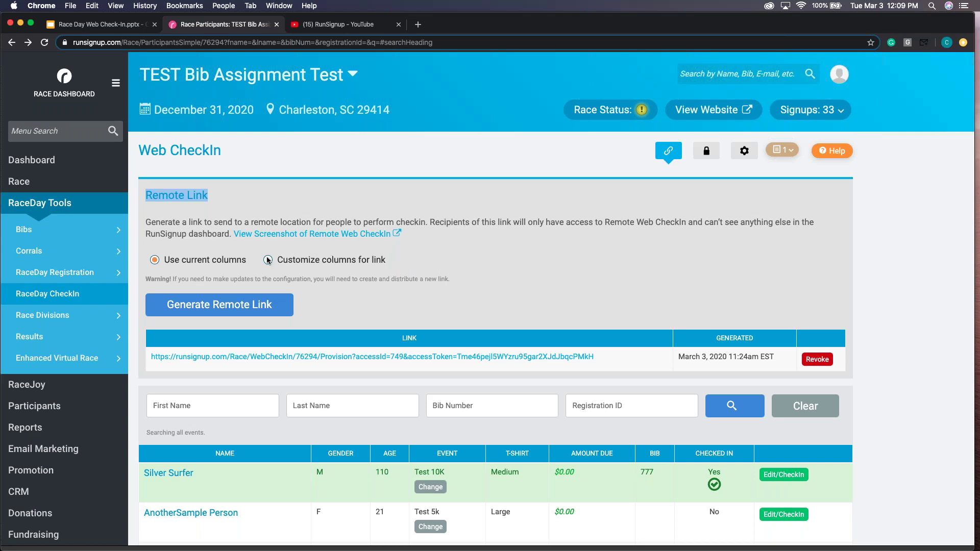
{"action": "scroll", "coordinate": [470, 302], "scroll_direction": "down", "scroll_amount": 5}
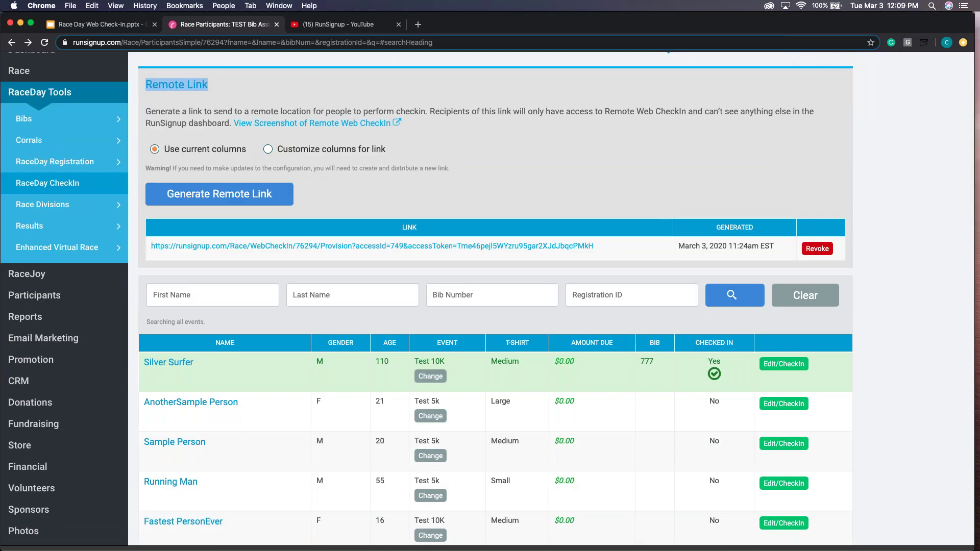
{"action": "scroll", "coordinate": [482, 183], "scroll_direction": "up", "scroll_amount": 3}
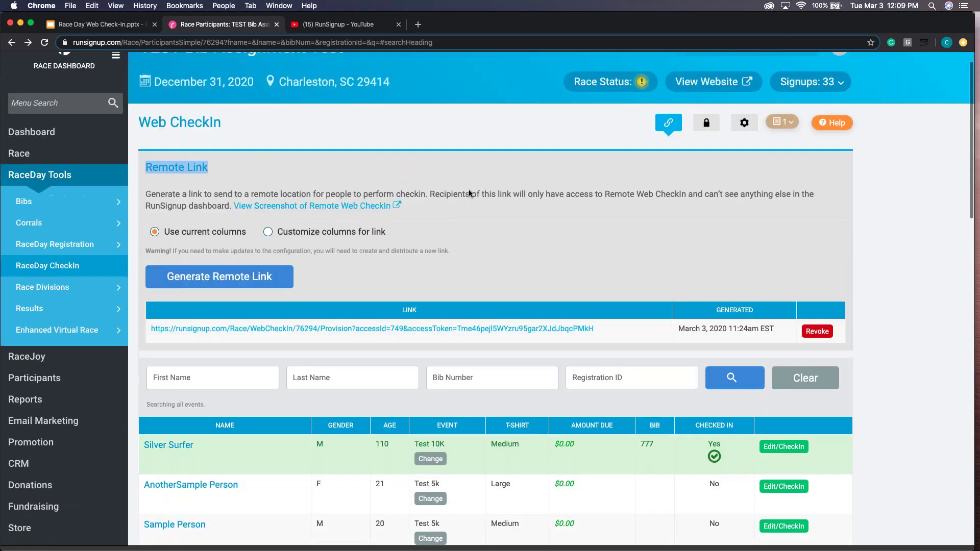
{"action": "left_click", "coordinate": [268, 232]}
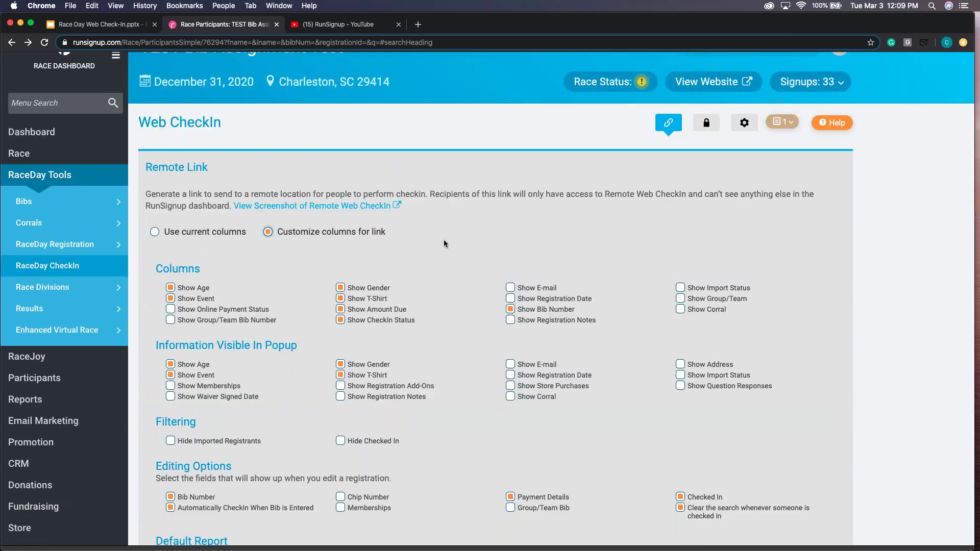
Review the Columns and Information Visible In Popup options and a participant's check-in details
{"action": "scroll", "coordinate": [504, 241], "scroll_direction": "down", "scroll_amount": 3}
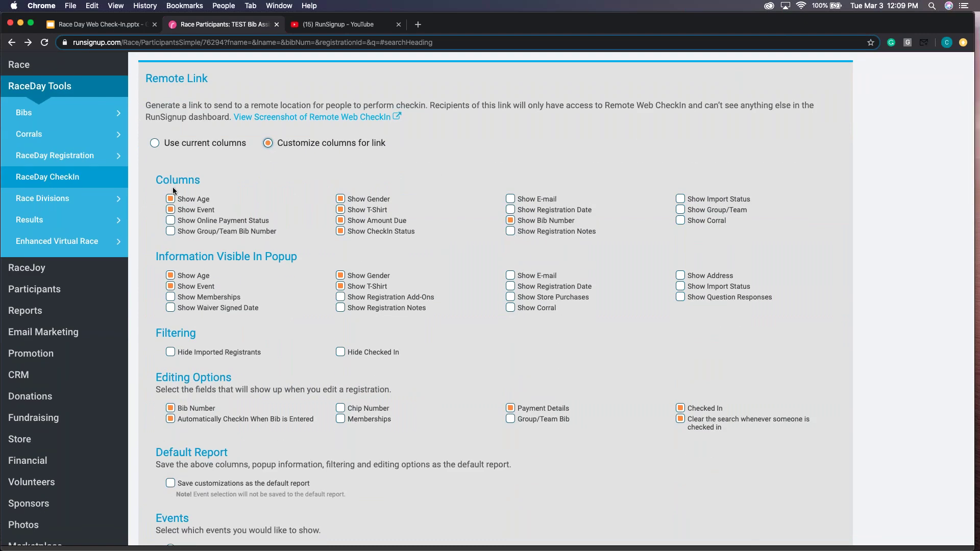
{"action": "left_click_drag", "start_coordinate": [153, 176], "coordinate": [724, 220]}
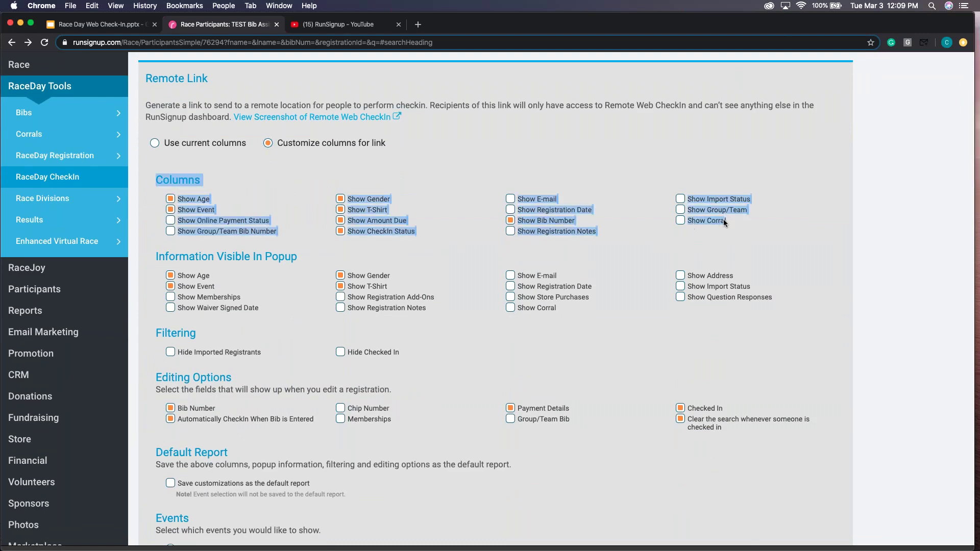
{"action": "left_click", "coordinate": [628, 282]}
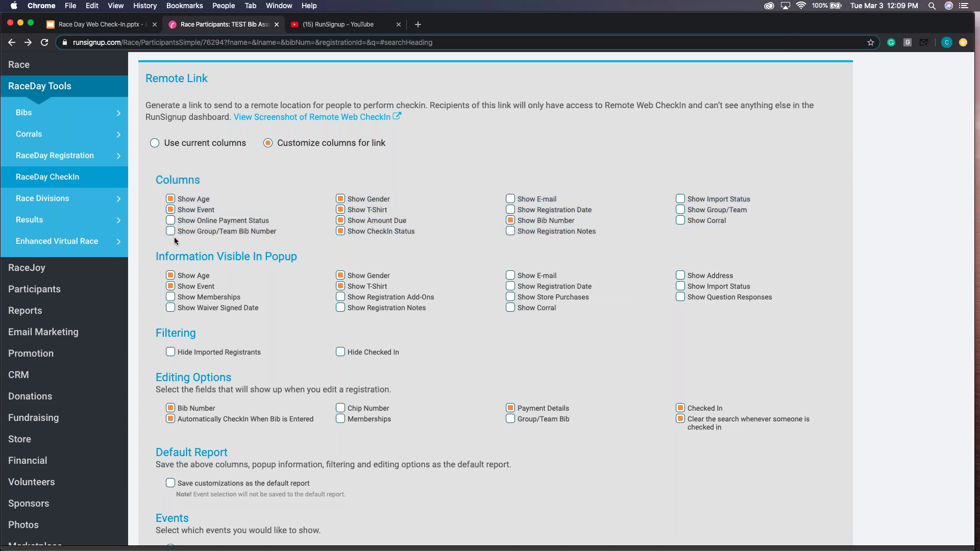
{"action": "left_click_drag", "start_coordinate": [153, 253], "coordinate": [752, 306]}
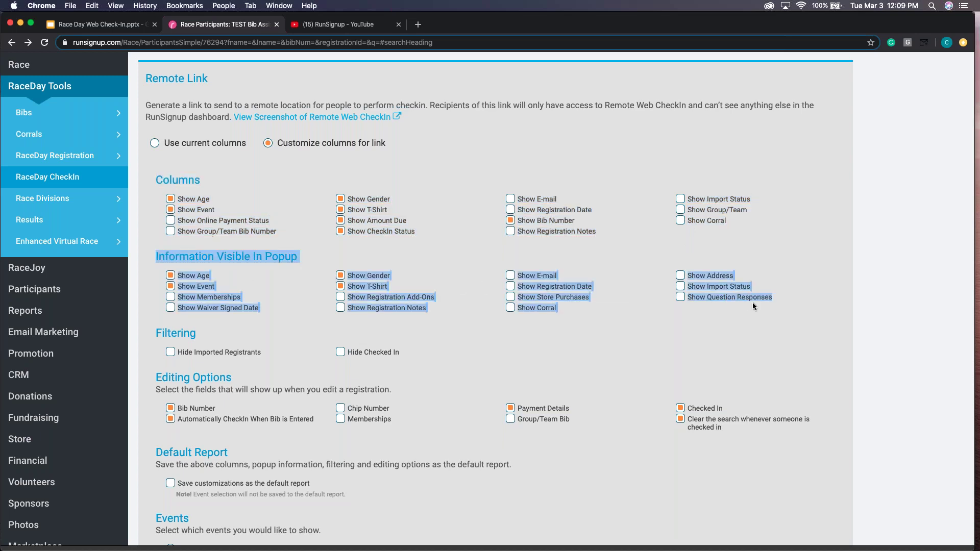
{"action": "left_click", "coordinate": [637, 313]}
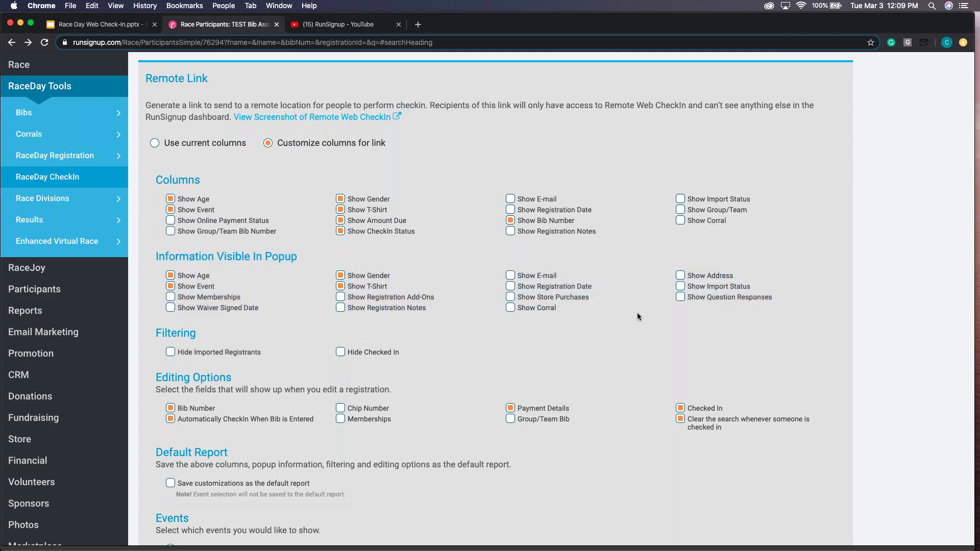
{"action": "scroll", "coordinate": [637, 311], "scroll_direction": "down", "scroll_amount": 2}
{"action": "scroll", "coordinate": [638, 316], "scroll_direction": "down", "scroll_amount": 1}
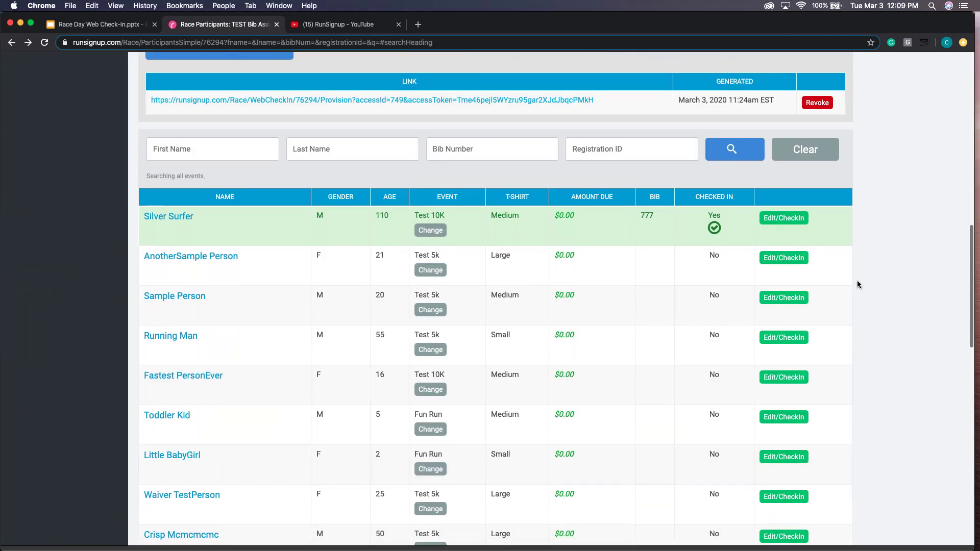
{"action": "left_click", "coordinate": [783, 265]}
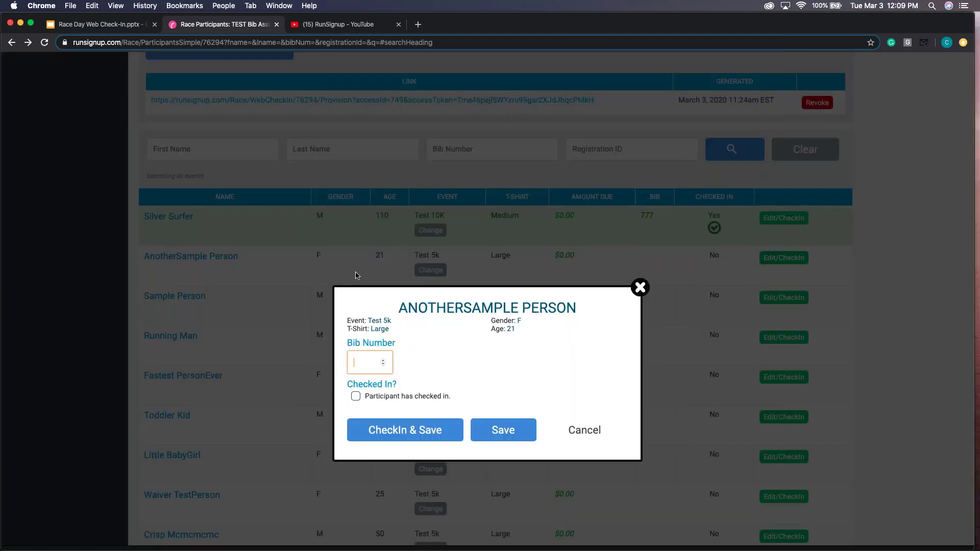
{"action": "left_click", "coordinate": [639, 287]}
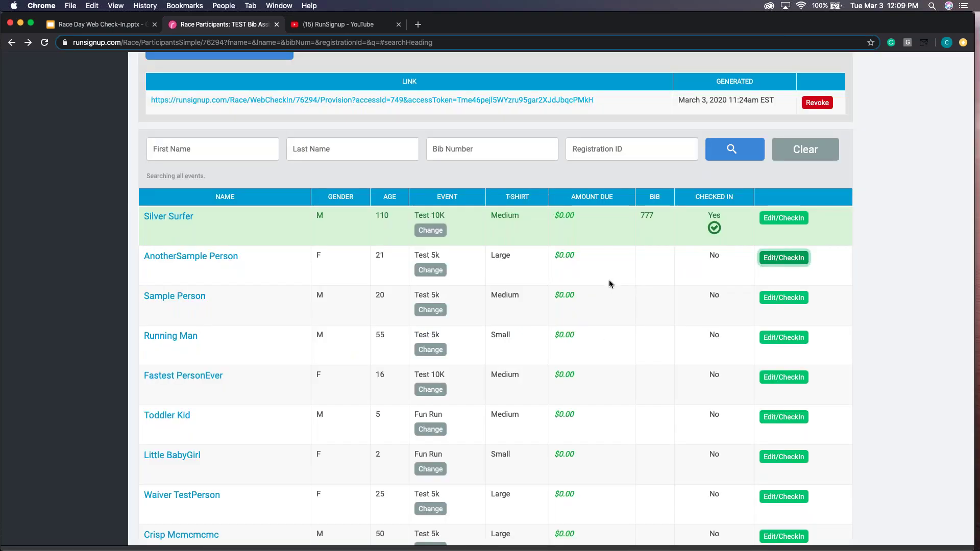
{"action": "scroll", "coordinate": [608, 279], "scroll_direction": "up", "scroll_amount": 10}
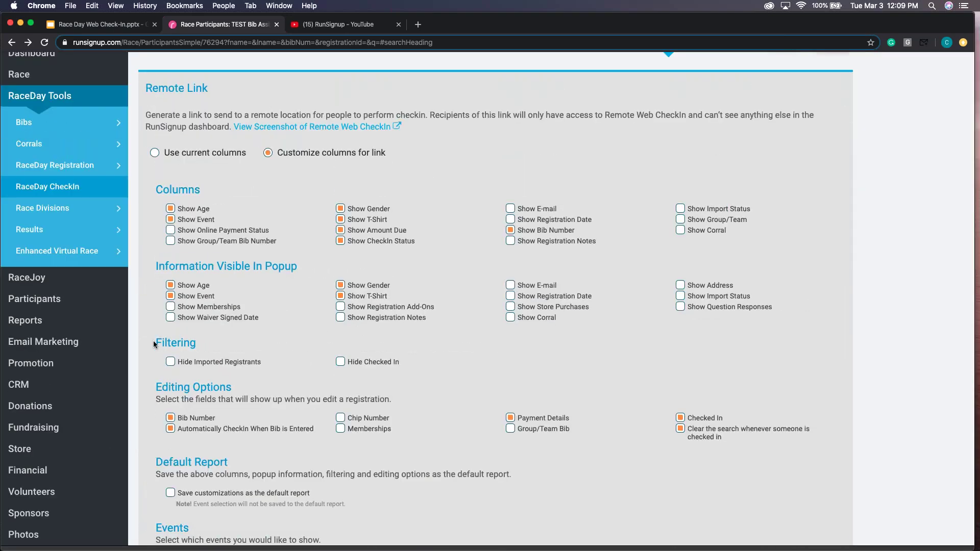
Turn on 'Hide Checked In' under Filtering
{"action": "left_click", "coordinate": [172, 362]}
{"action": "left_click", "coordinate": [172, 363]}
{"action": "left_click", "coordinate": [340, 363]}
{"action": "scroll", "coordinate": [462, 343], "scroll_direction": "down", "scroll_amount": 2}
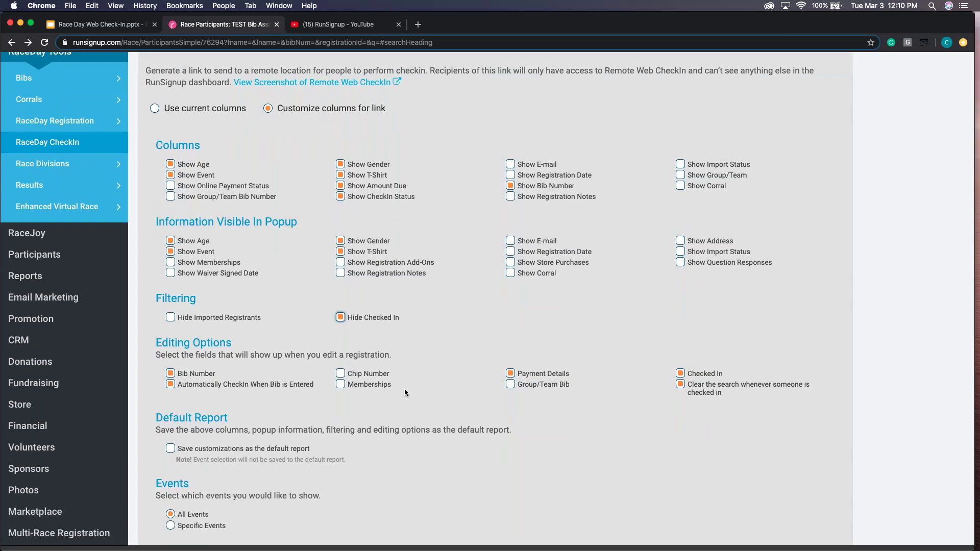
Uncheck 'Payment Details' under Editing Options
{"action": "left_click", "coordinate": [511, 374]}
{"action": "left_click", "coordinate": [512, 374]}
{"action": "left_click", "coordinate": [511, 373]}
{"action": "scroll", "coordinate": [628, 382], "scroll_direction": "down", "scroll_amount": 3}
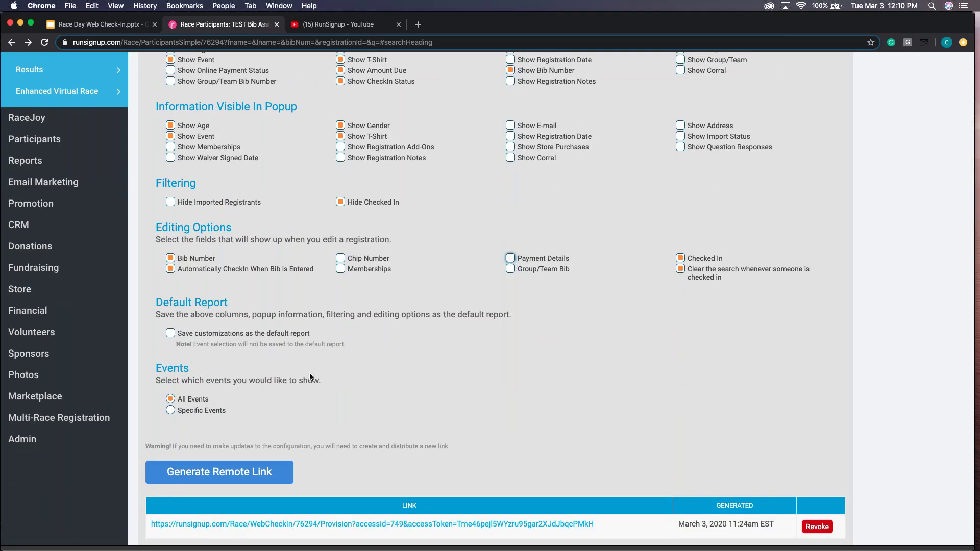
{"action": "scroll", "coordinate": [310, 376], "scroll_direction": "up", "scroll_amount": 7}
{"action": "scroll", "coordinate": [503, 297], "scroll_direction": "down", "scroll_amount": 3}
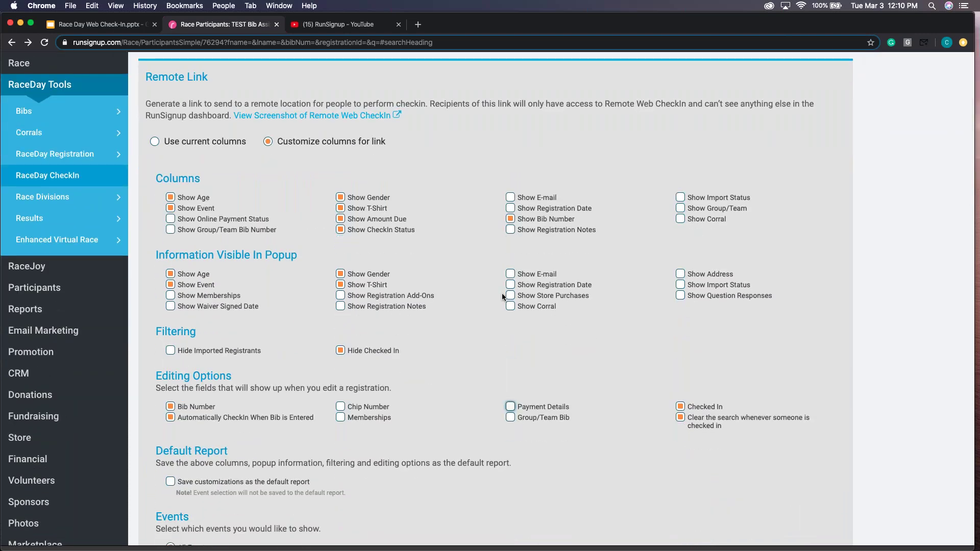
{"action": "scroll", "coordinate": [503, 296], "scroll_direction": "up", "scroll_amount": 3}
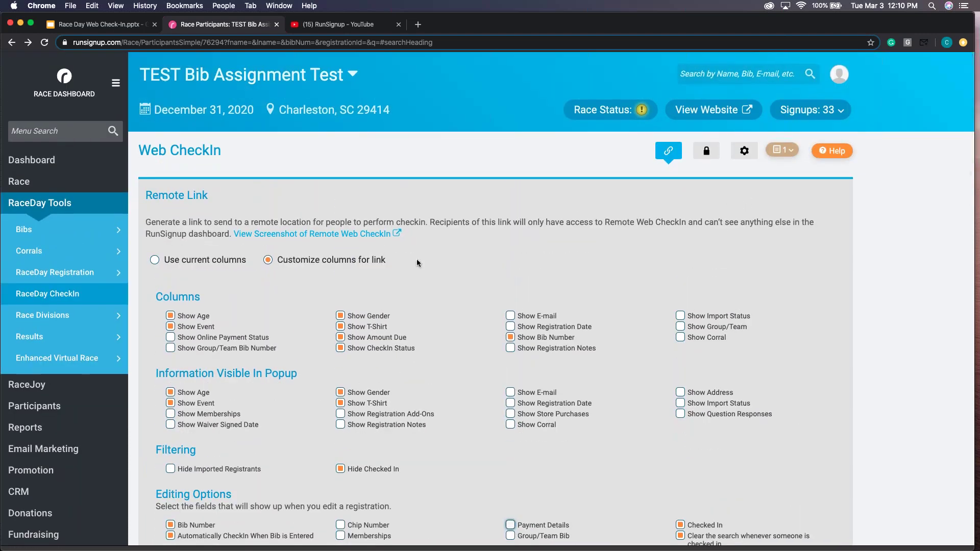
{"action": "scroll", "coordinate": [402, 306], "scroll_direction": "down", "scroll_amount": 16}
{"action": "scroll", "coordinate": [201, 317], "scroll_direction": "up", "scroll_amount": 7}
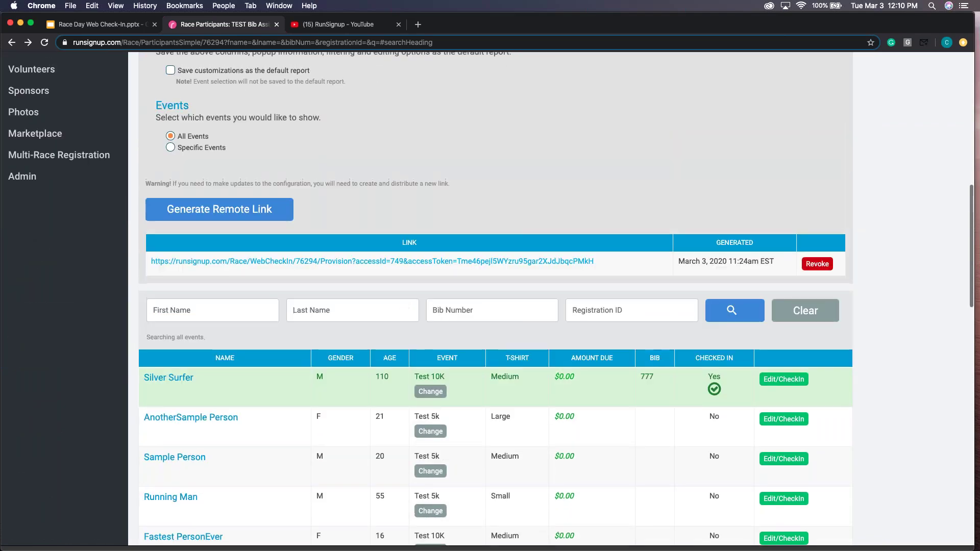
Choose Specific Events and uncheck Test 5k, Test 10K and 5K Relay, leaving only Fun Run
{"action": "left_click", "coordinate": [171, 329]}
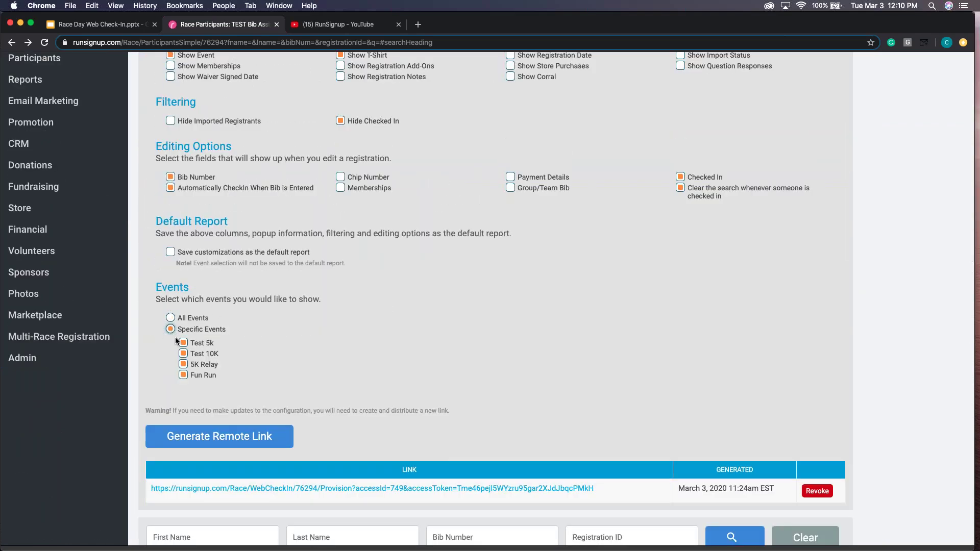
{"action": "left_click", "coordinate": [183, 365]}
{"action": "left_click", "coordinate": [184, 375]}
{"action": "scroll", "coordinate": [404, 364], "scroll_direction": "up", "scroll_amount": 2}
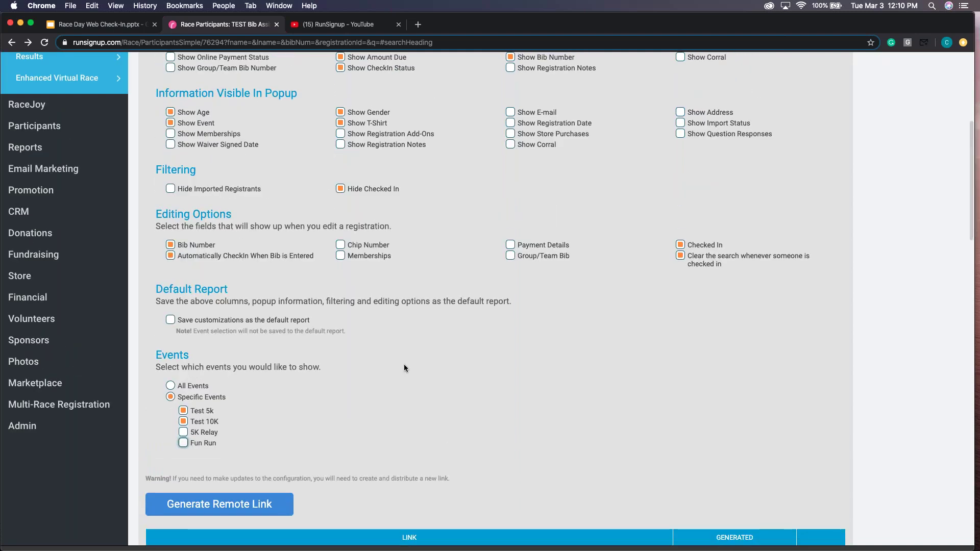
{"action": "left_click", "coordinate": [183, 411]}
{"action": "left_click", "coordinate": [184, 422]}
{"action": "left_click", "coordinate": [183, 443]}
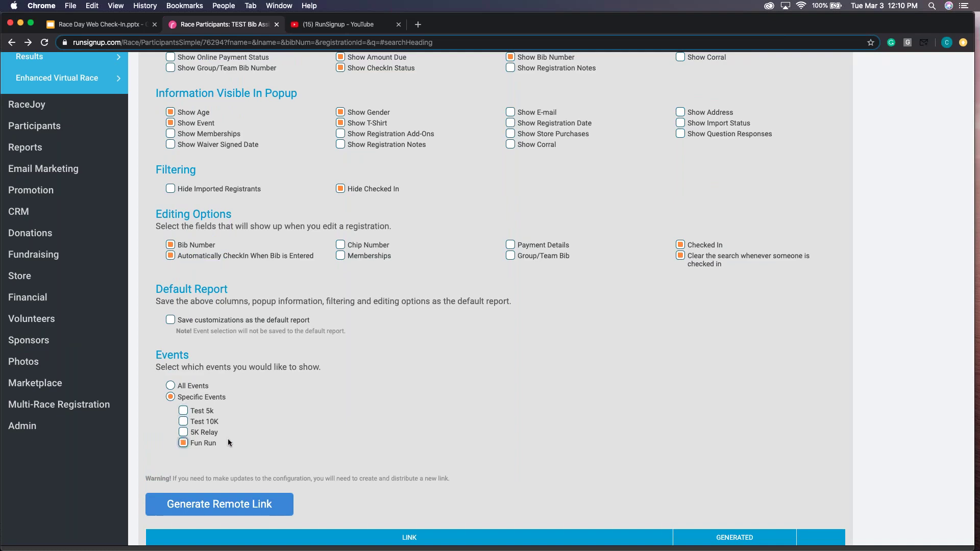
{"action": "scroll", "coordinate": [326, 447], "scroll_direction": "up", "scroll_amount": 7}
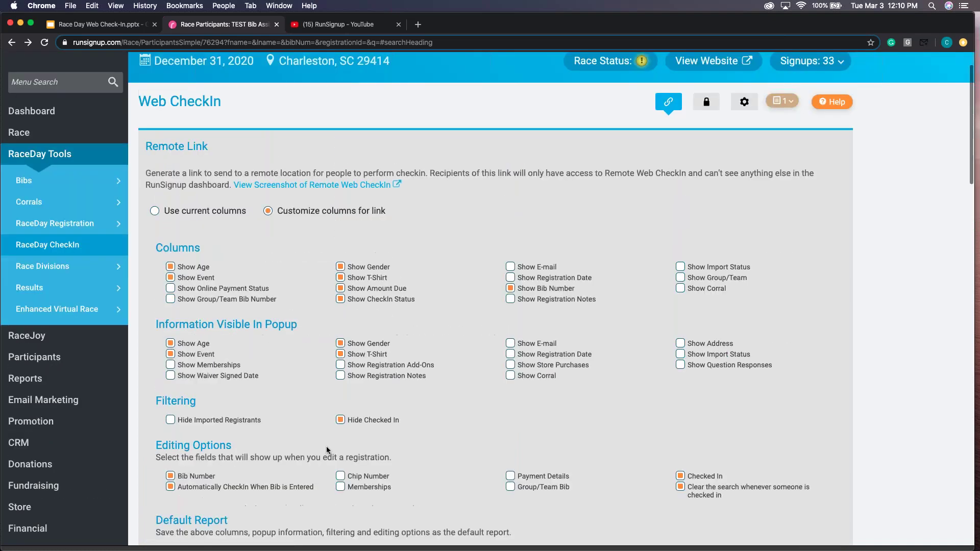
{"action": "scroll", "coordinate": [326, 446], "scroll_direction": "down", "scroll_amount": 5}
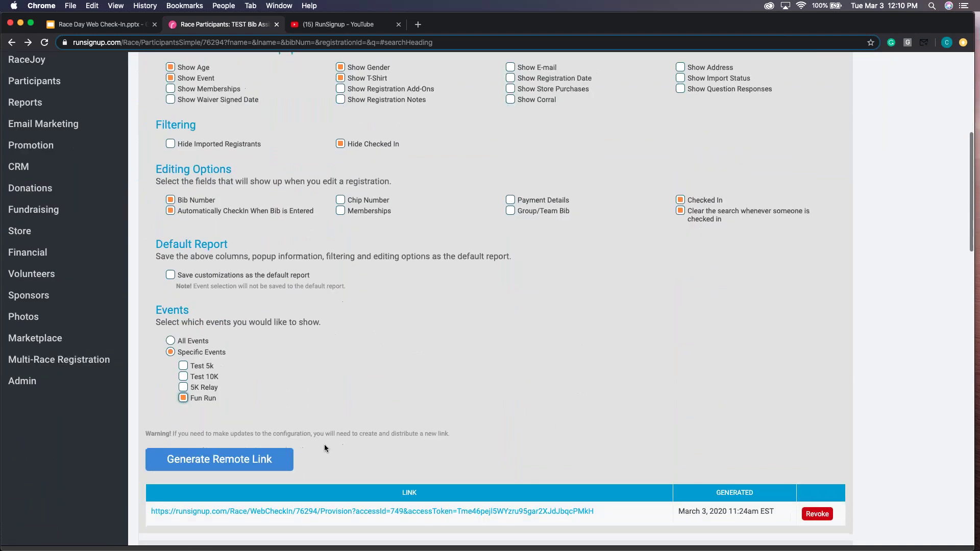
Generate the customized remote check-in link and close the link-created confirmation
{"action": "left_click", "coordinate": [211, 462]}
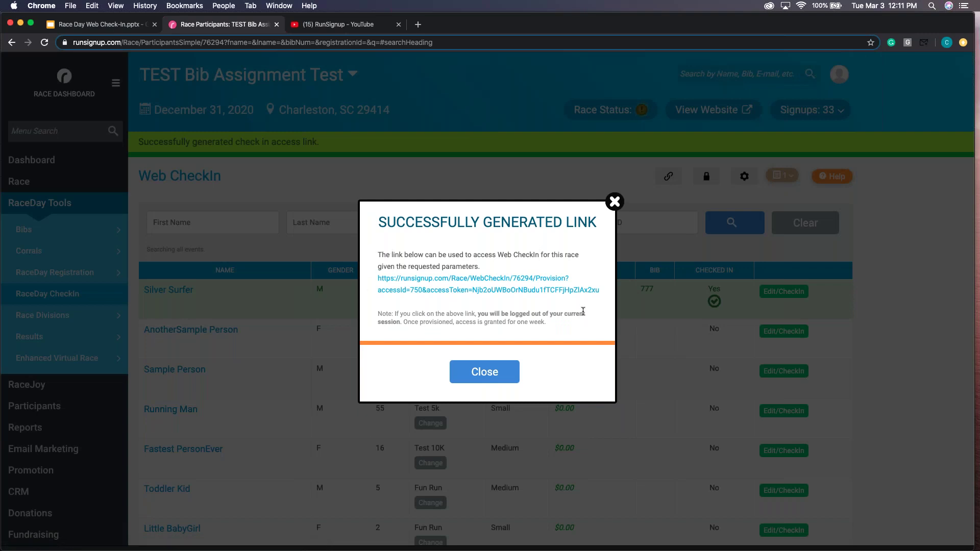
{"action": "left_click_drag", "start_coordinate": [601, 295], "coordinate": [373, 278]}
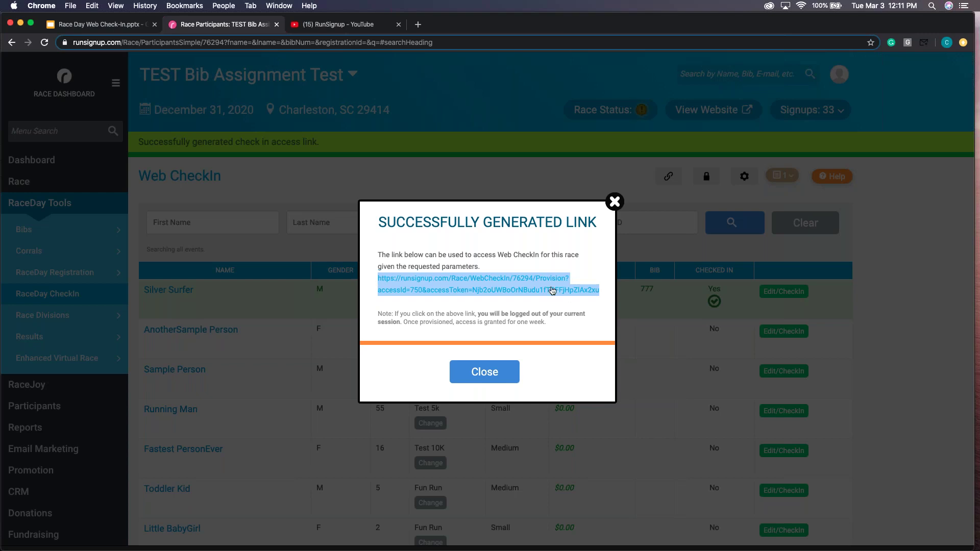
{"action": "left_click", "coordinate": [590, 314]}
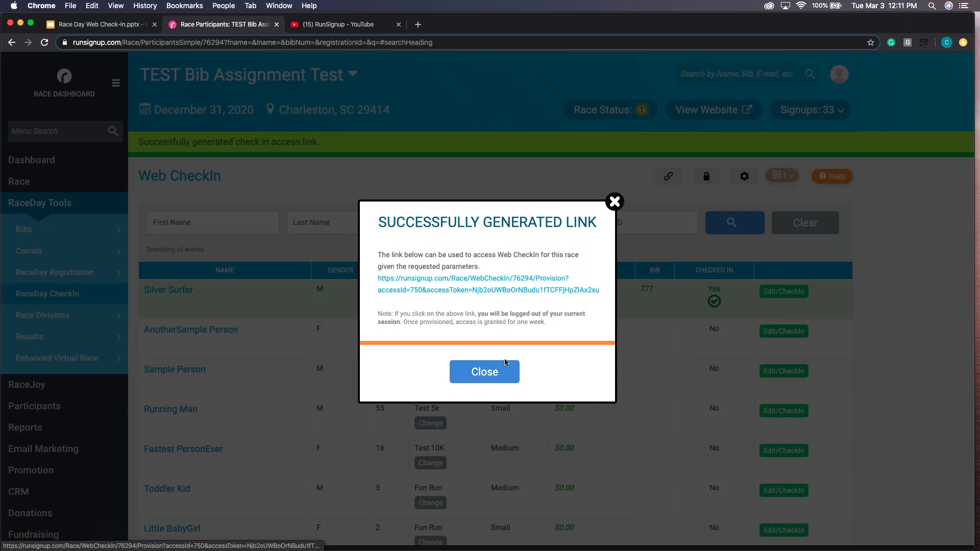
{"action": "left_click", "coordinate": [506, 363]}
{"action": "left_click", "coordinate": [668, 176]}
Open the new 12:11pm link from the table, bringing up the navigation warning
{"action": "scroll", "coordinate": [670, 298], "scroll_direction": "down", "scroll_amount": 3}
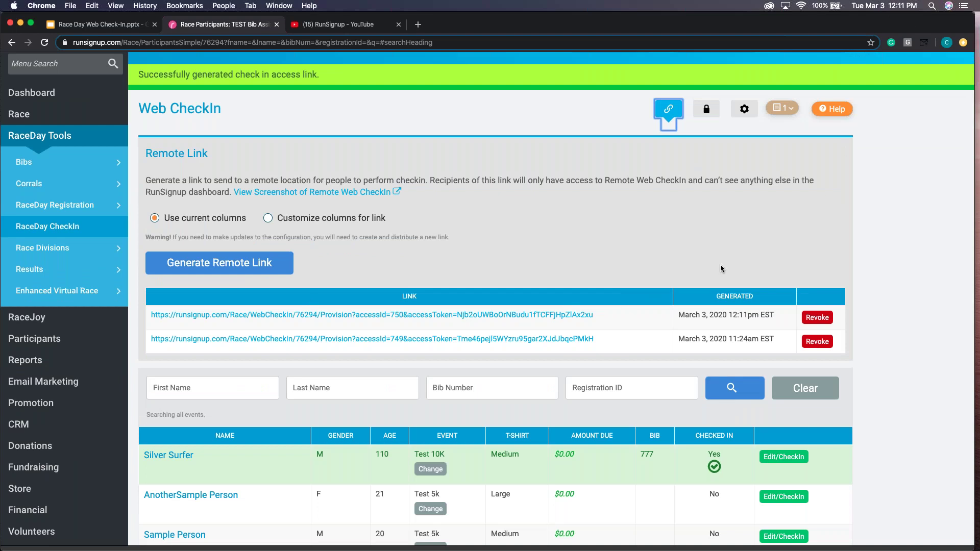
{"action": "left_click_drag", "start_coordinate": [682, 310], "coordinate": [772, 329]}
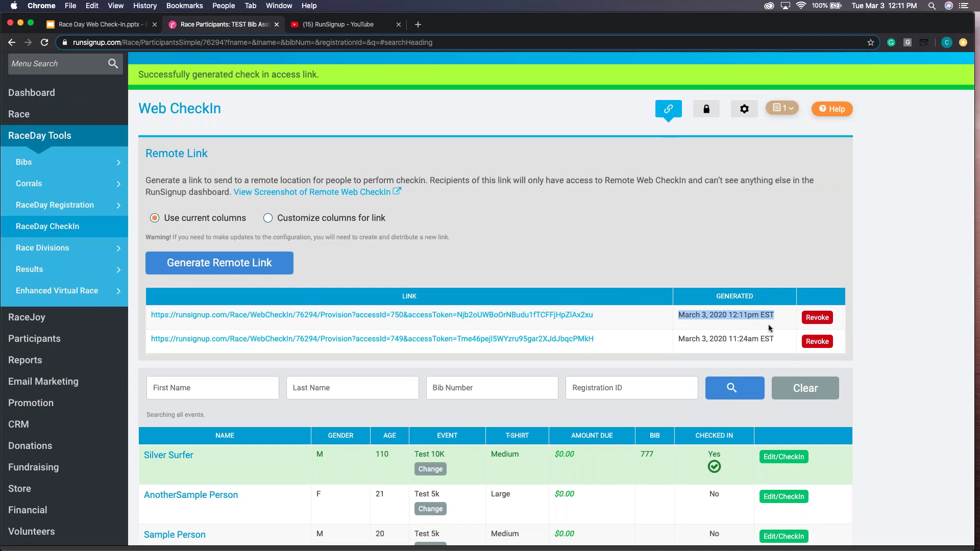
{"action": "left_click", "coordinate": [610, 321]}
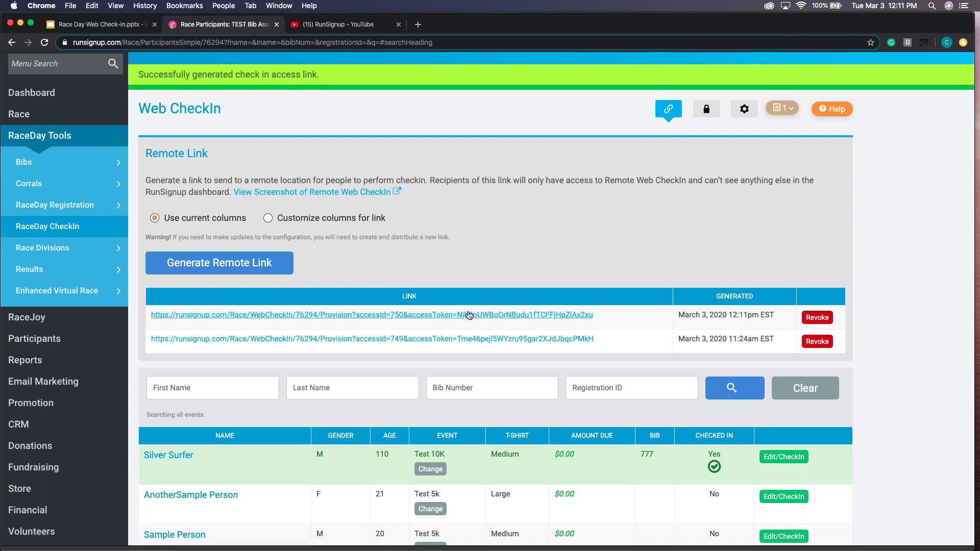
{"action": "left_click", "coordinate": [335, 317]}
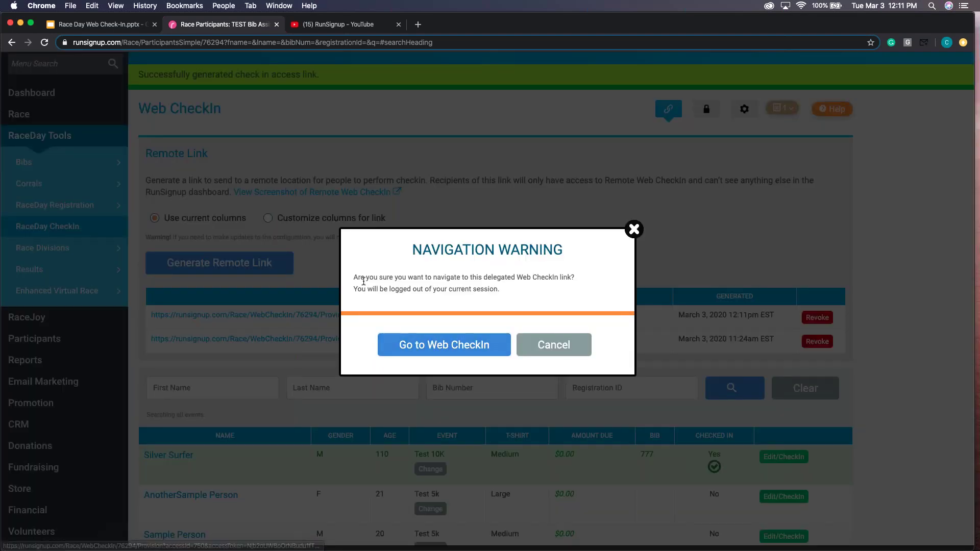
Read the logout warning, then continue to the remote Web CheckIn page for the Fun Run's two participants
{"action": "left_click_drag", "start_coordinate": [354, 290], "coordinate": [502, 296]}
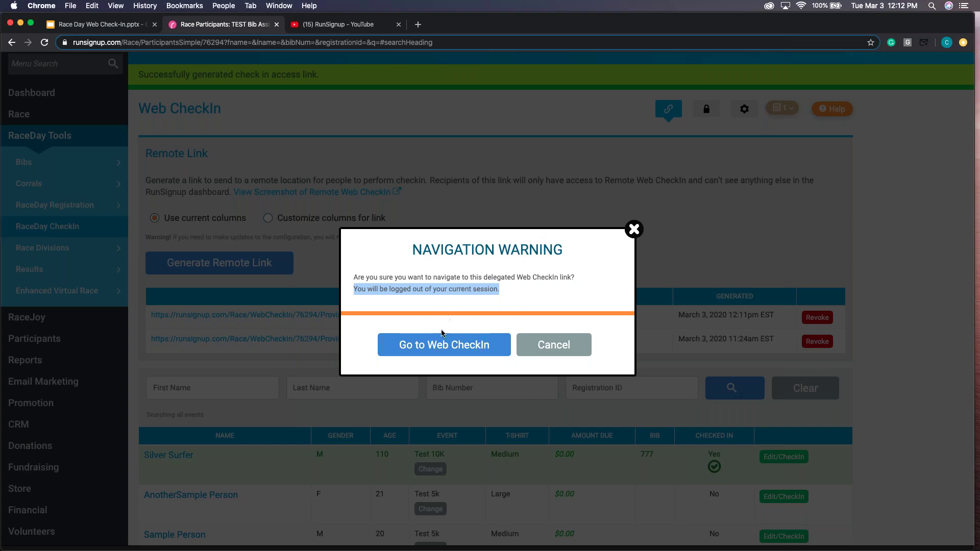
{"action": "left_click", "coordinate": [437, 346]}
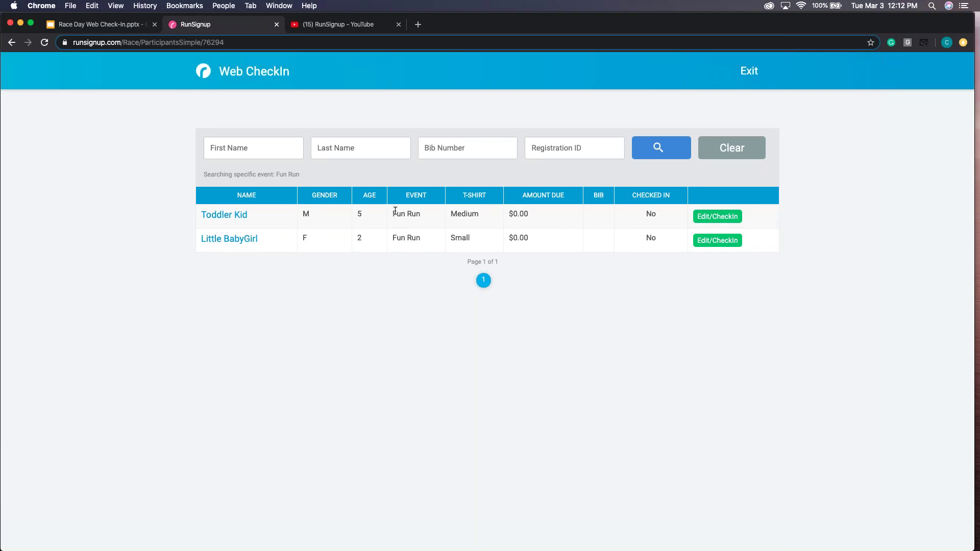
Search participants by first name 'toddler', then clear the search to list all Fun Run entries
{"action": "left_click_drag", "start_coordinate": [396, 210], "coordinate": [415, 237]}
{"action": "left_click", "coordinate": [420, 237]}
{"action": "left_click", "coordinate": [255, 146]}
{"action": "type", "text": "toddler"}
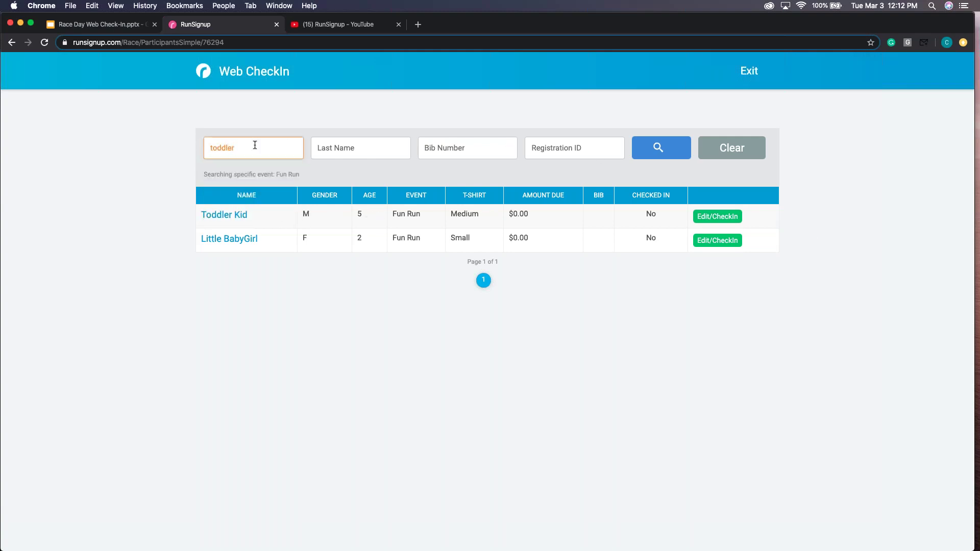
{"action": "key", "text": "Return"}
{"action": "double_click", "coordinate": [247, 148]}
{"action": "key", "text": "BackSpace"}
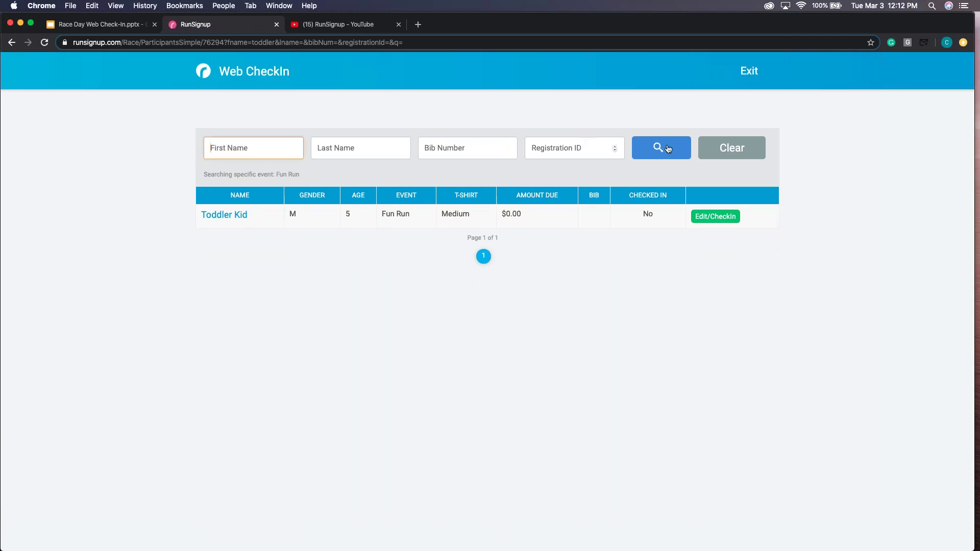
{"action": "left_click", "coordinate": [666, 149]}
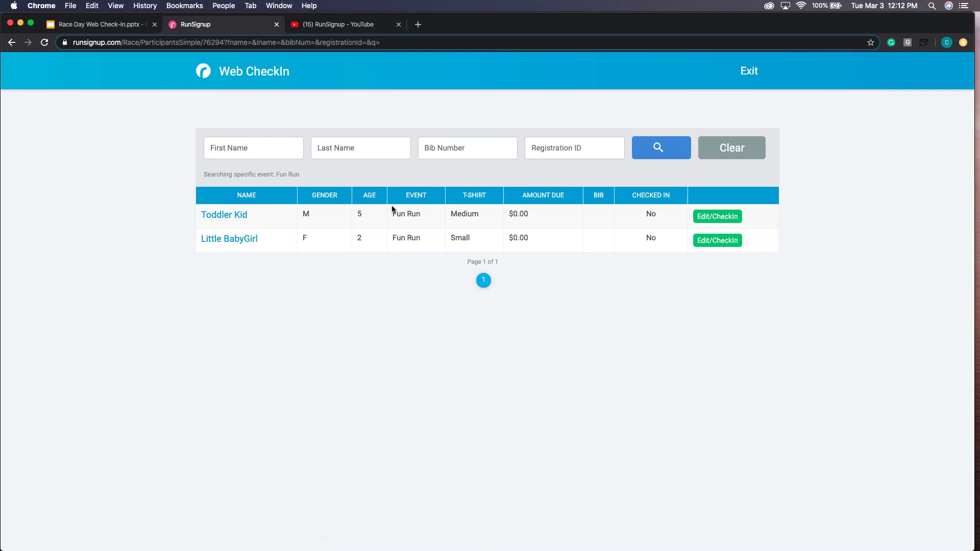
Check in the 2-year-old with bib 12 and the 5-year-old with bib 13, then exit Web CheckIn
{"action": "left_click", "coordinate": [714, 242]}
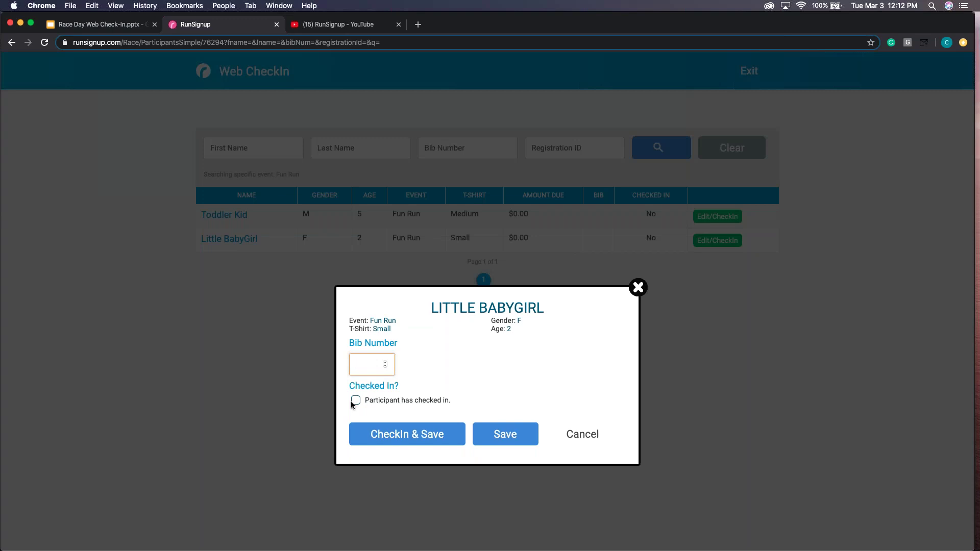
{"action": "type", "text": "12"}
{"action": "left_click", "coordinate": [435, 440]}
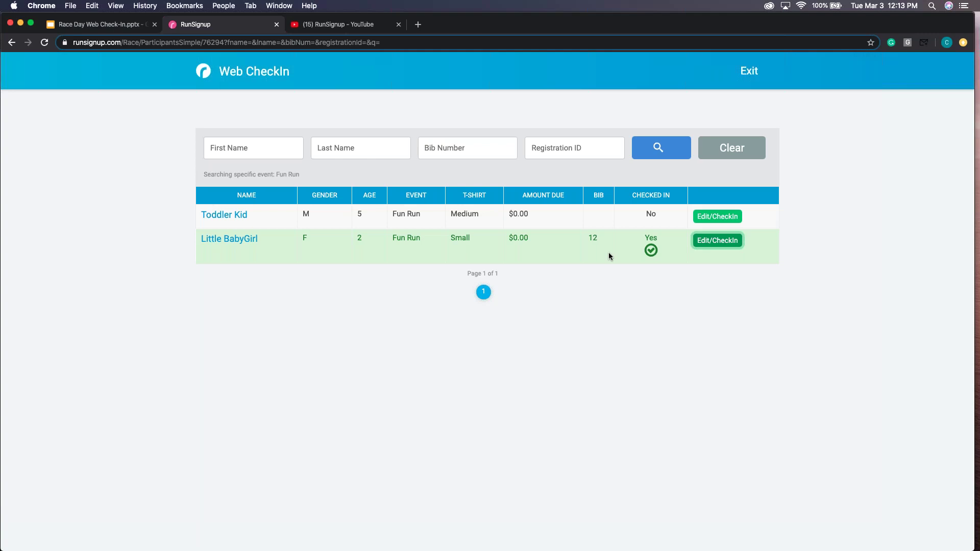
{"action": "left_click", "coordinate": [717, 217]}
{"action": "type", "text": "13"}
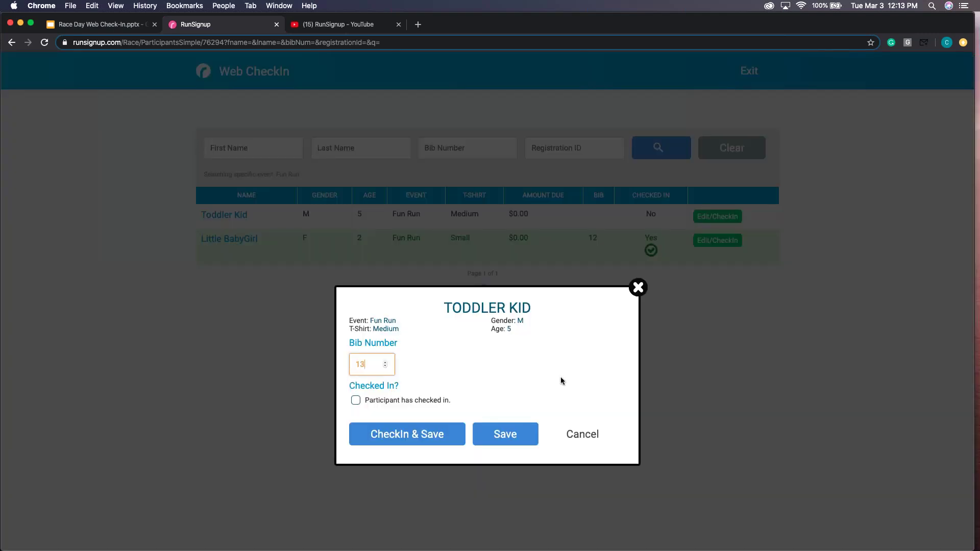
{"action": "left_click", "coordinate": [414, 439]}
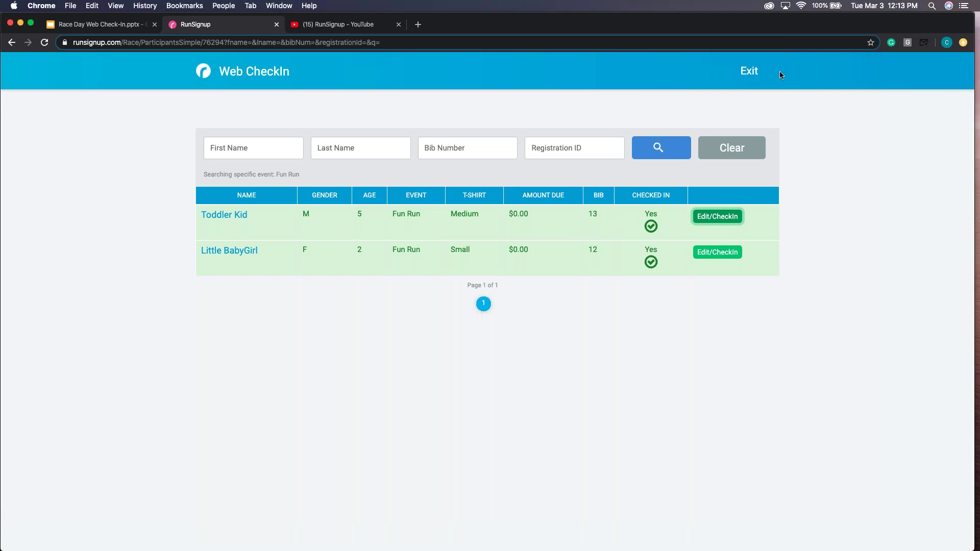
{"action": "left_click", "coordinate": [752, 75]}
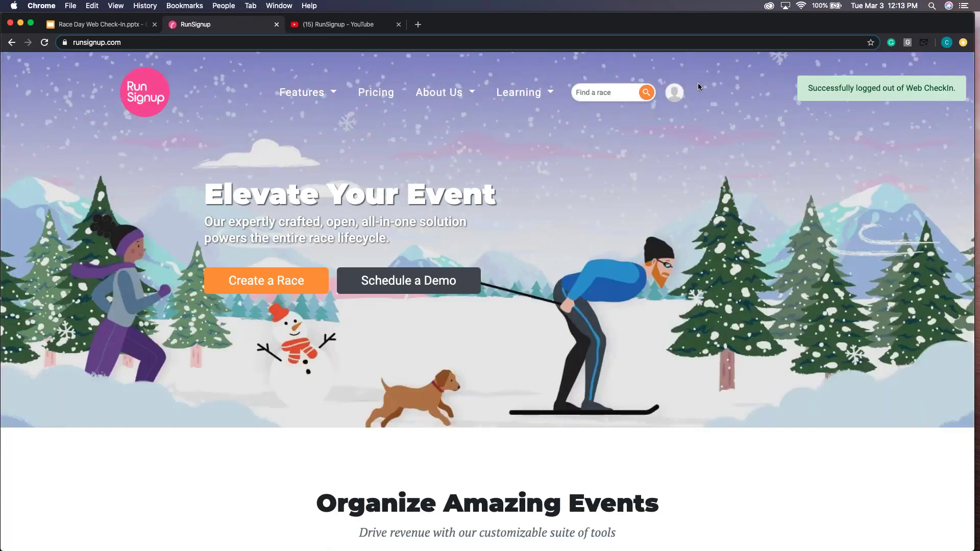
{"action": "left_click", "coordinate": [672, 93]}
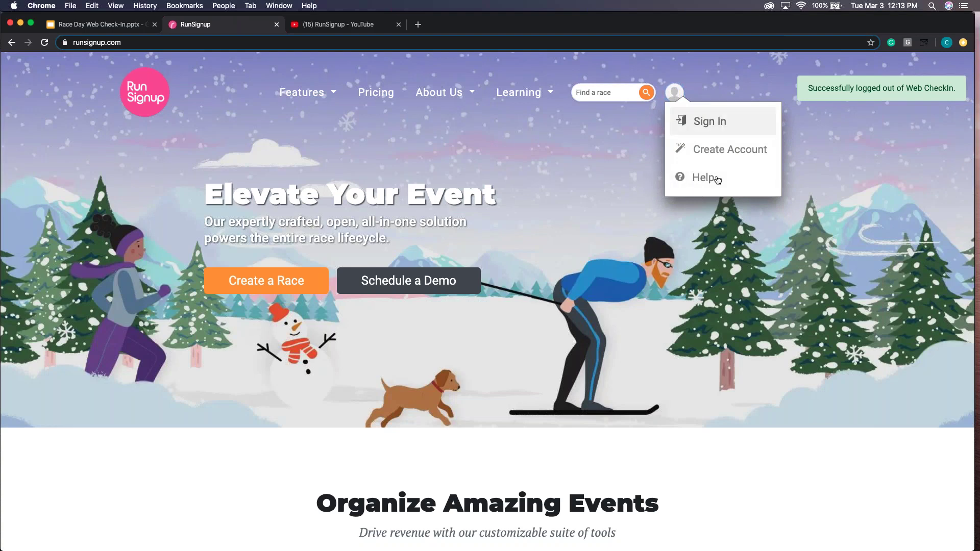
Sign in again with the saved credentials and the MFA verification code
{"action": "mouse_move", "coordinate": [676, 95]}
{"action": "left_click", "coordinate": [708, 125]}
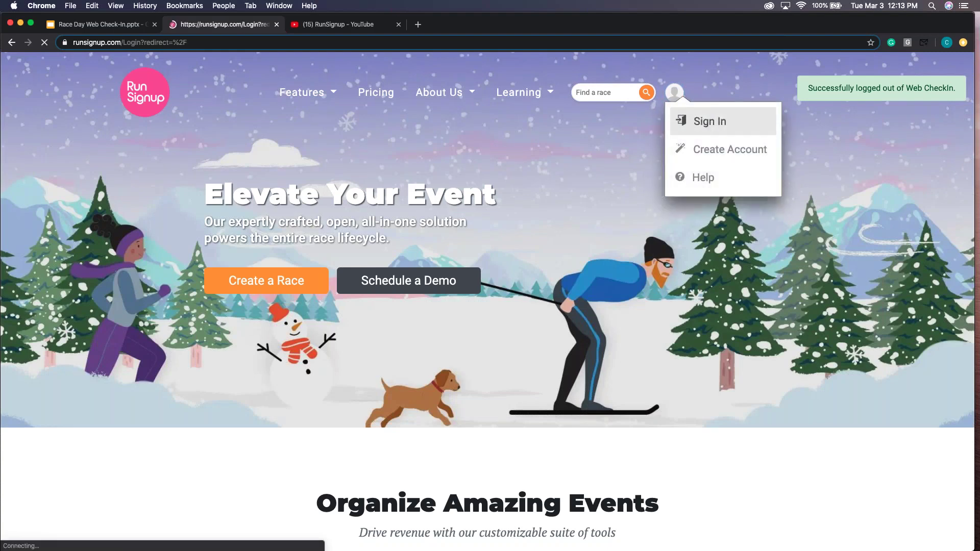
{"action": "left_click", "coordinate": [298, 289]}
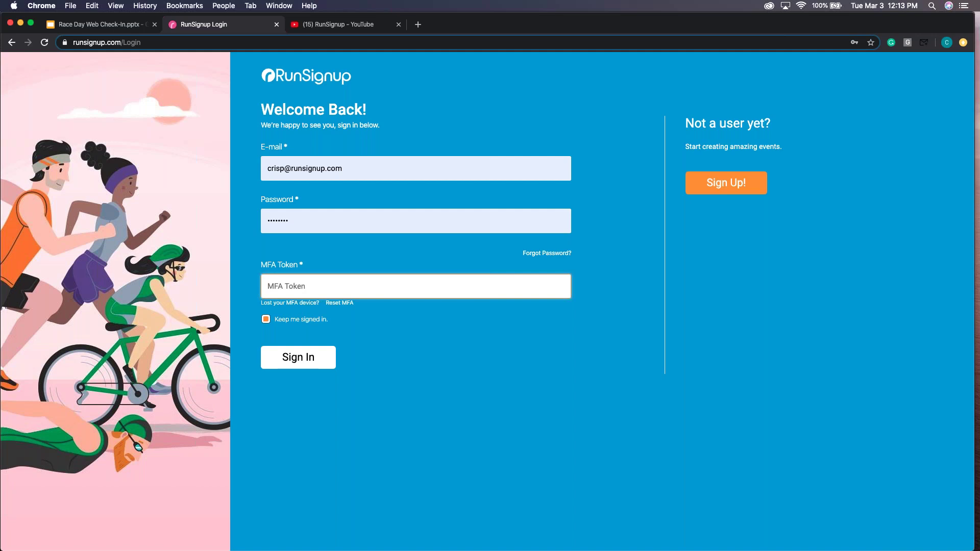
{"action": "left_click", "coordinate": [298, 357]}
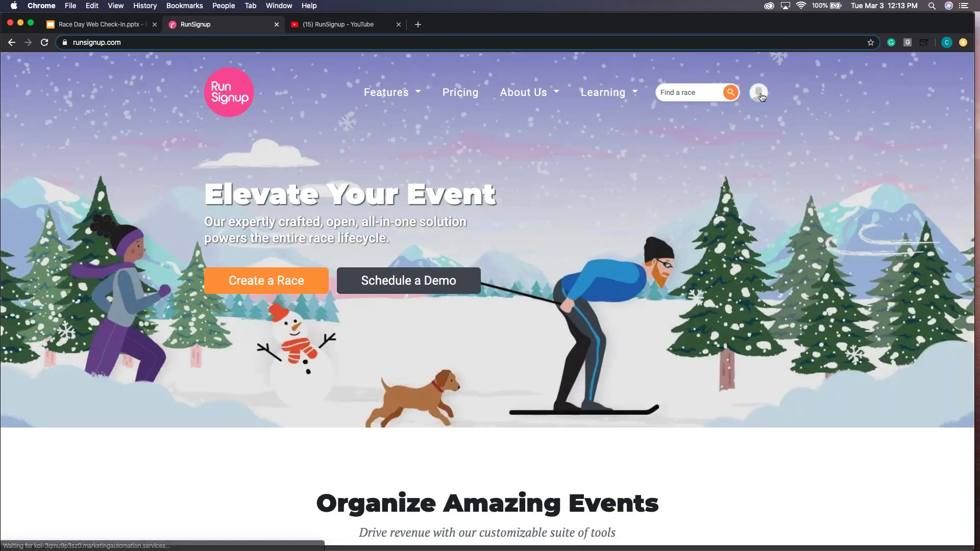
{"action": "left_click", "coordinate": [758, 92]}
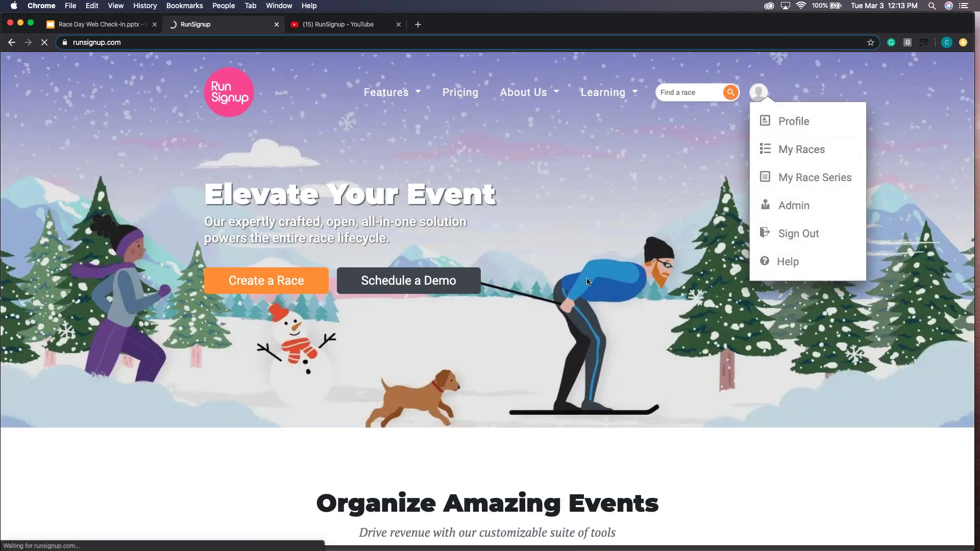
Open the TEST Bib Assignment Test race's participant list and check bibs 777, 13 and 12
{"action": "scroll", "coordinate": [586, 288], "scroll_direction": "down", "scroll_amount": 5}
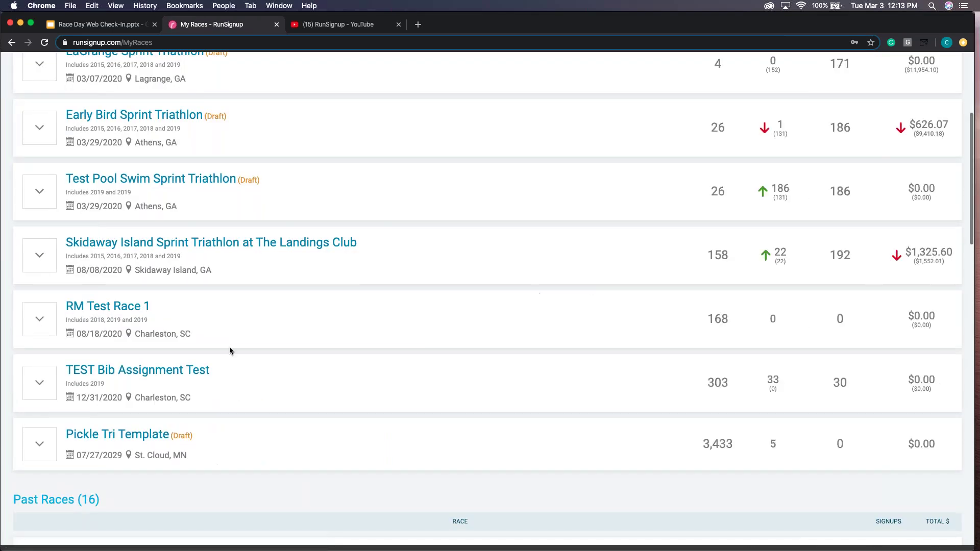
{"action": "left_click", "coordinate": [488, 346]}
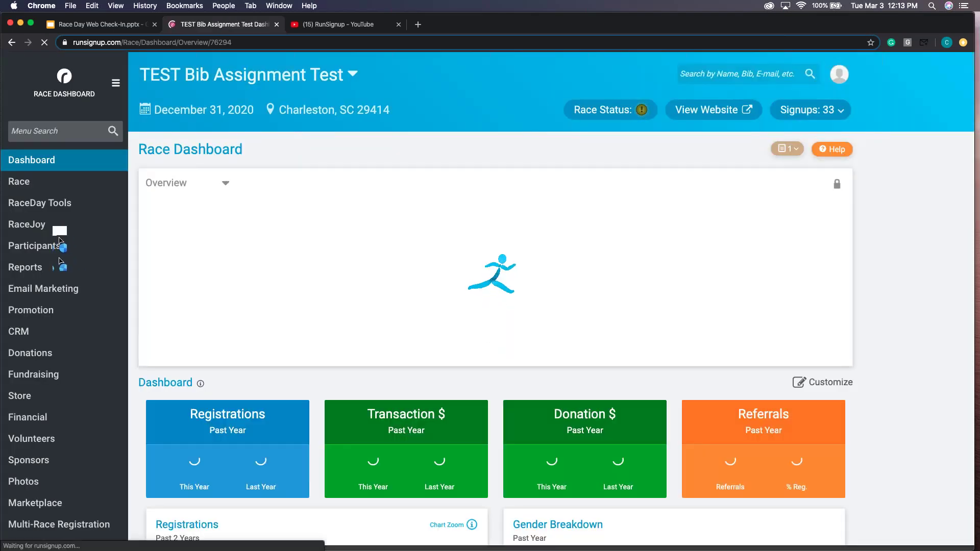
{"action": "left_click", "coordinate": [32, 247]}
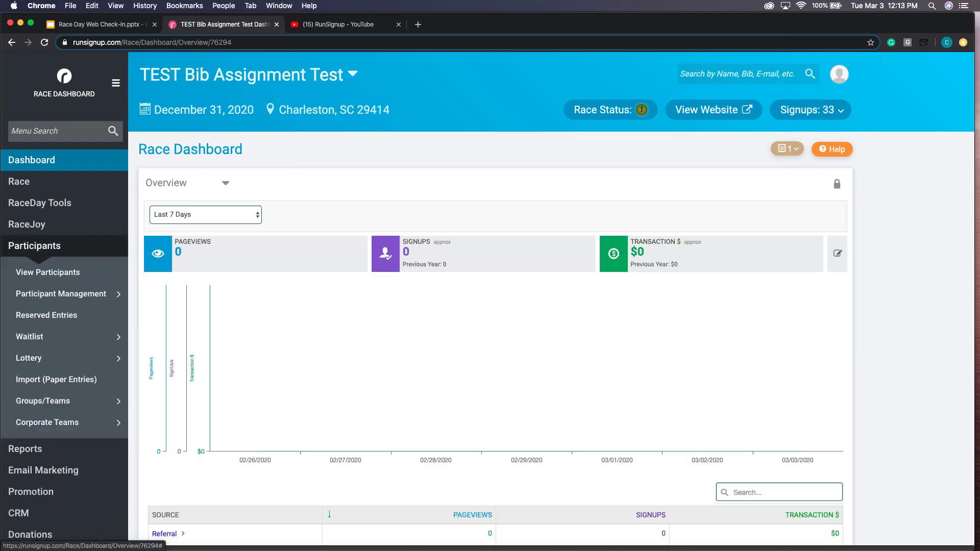
{"action": "left_click", "coordinate": [34, 272]}
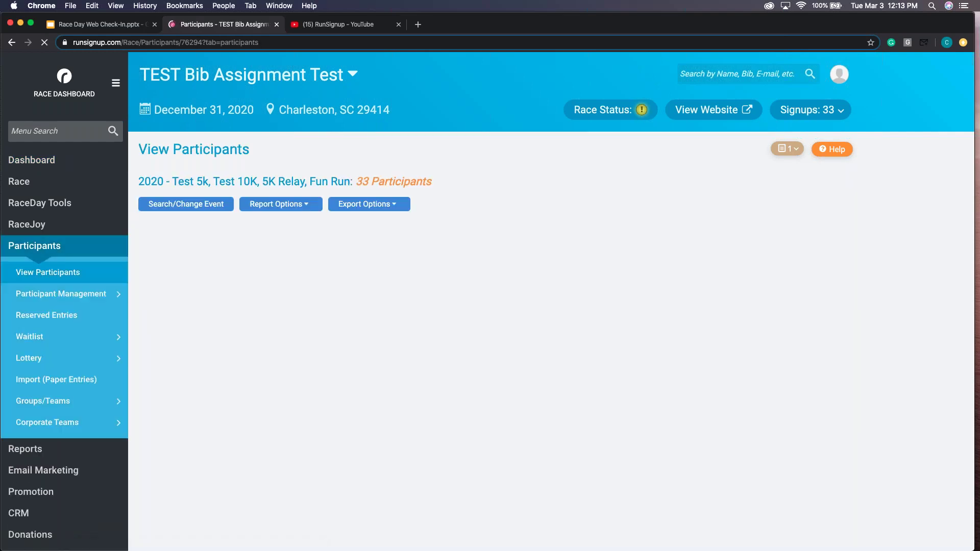
{"action": "left_click_drag", "start_coordinate": [375, 262], "coordinate": [357, 262]}
{"action": "scroll", "coordinate": [356, 261], "scroll_direction": "down", "scroll_amount": 3}
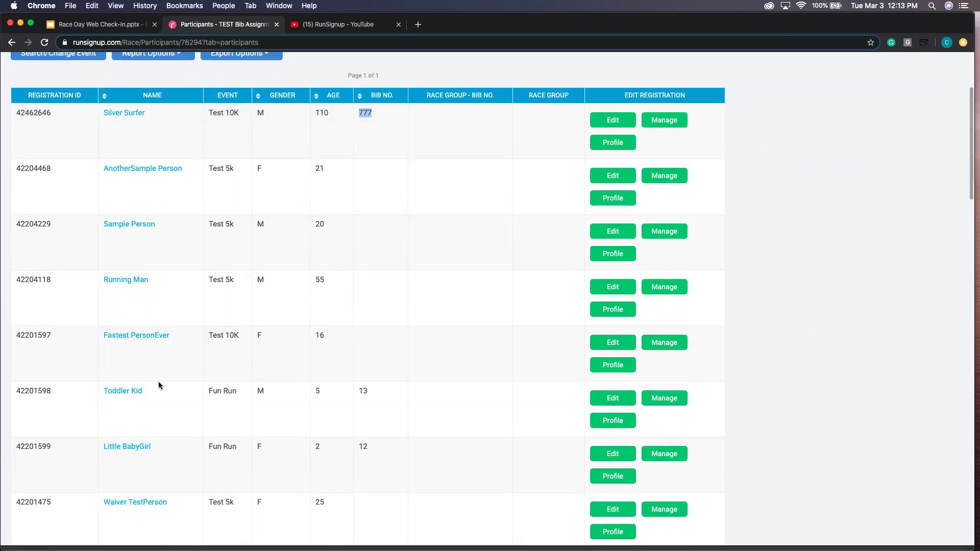
{"action": "left_click_drag", "start_coordinate": [373, 388], "coordinate": [337, 388]}
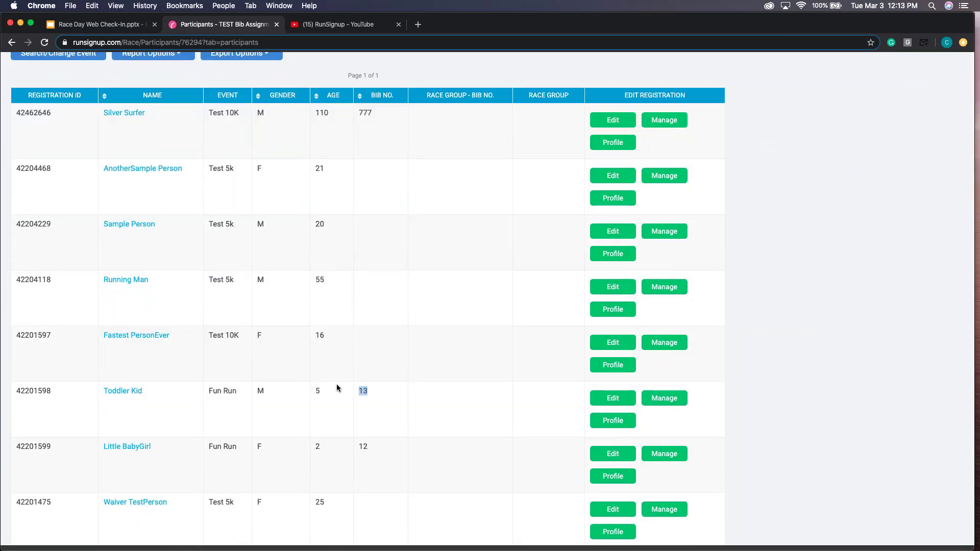
{"action": "left_click_drag", "start_coordinate": [371, 448], "coordinate": [347, 449]}
{"action": "scroll", "coordinate": [347, 448], "scroll_direction": "up", "scroll_amount": 3}
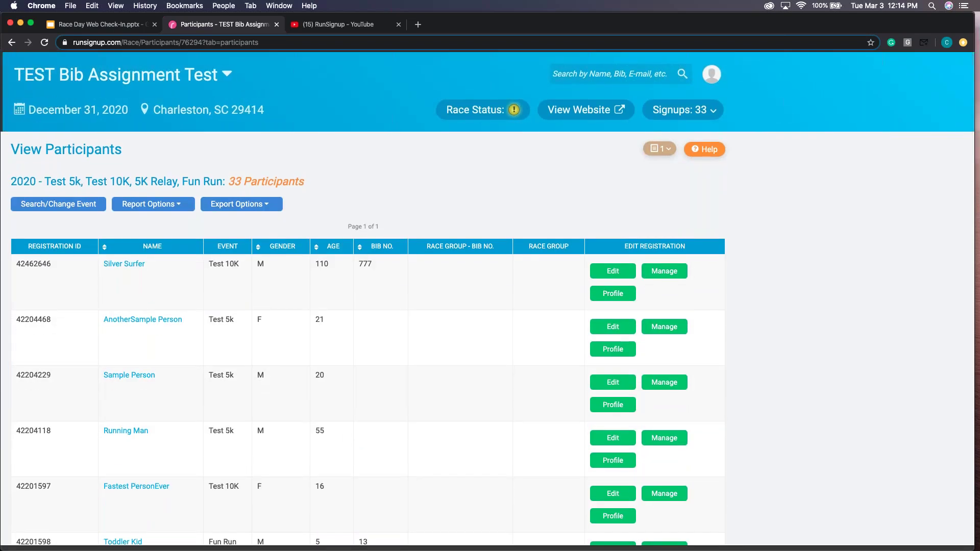
{"action": "scroll", "coordinate": [357, 337], "scroll_direction": "left", "scroll_amount": 3}
Go to RaceDay Tools > RaceDay CheckIn > Web CheckIn for the race
{"action": "left_click", "coordinate": [29, 204]}
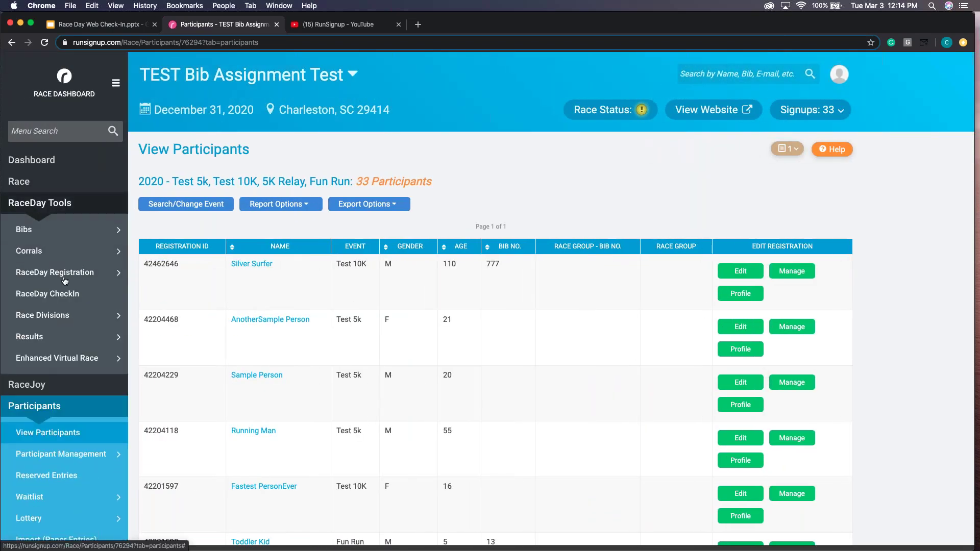
{"action": "left_click", "coordinate": [73, 295]}
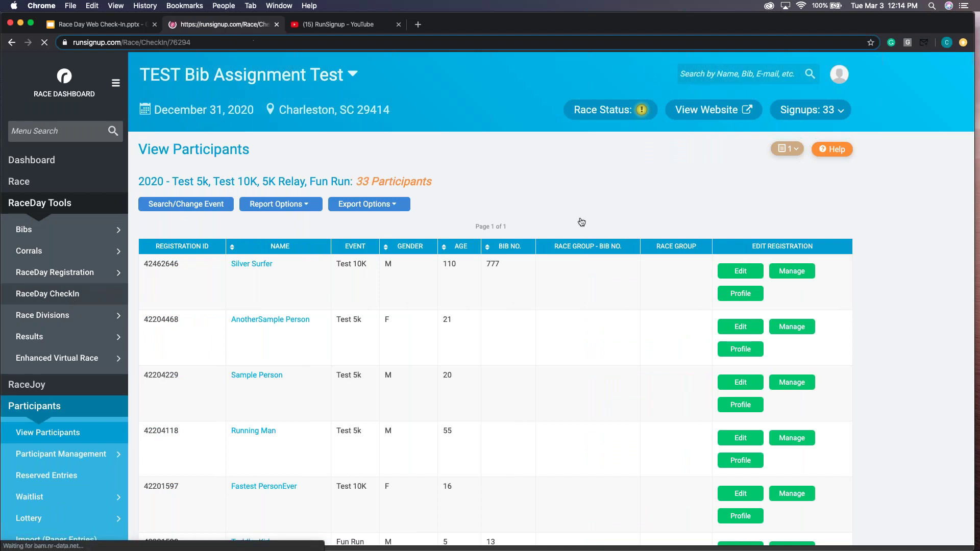
{"action": "left_click", "coordinate": [544, 218]}
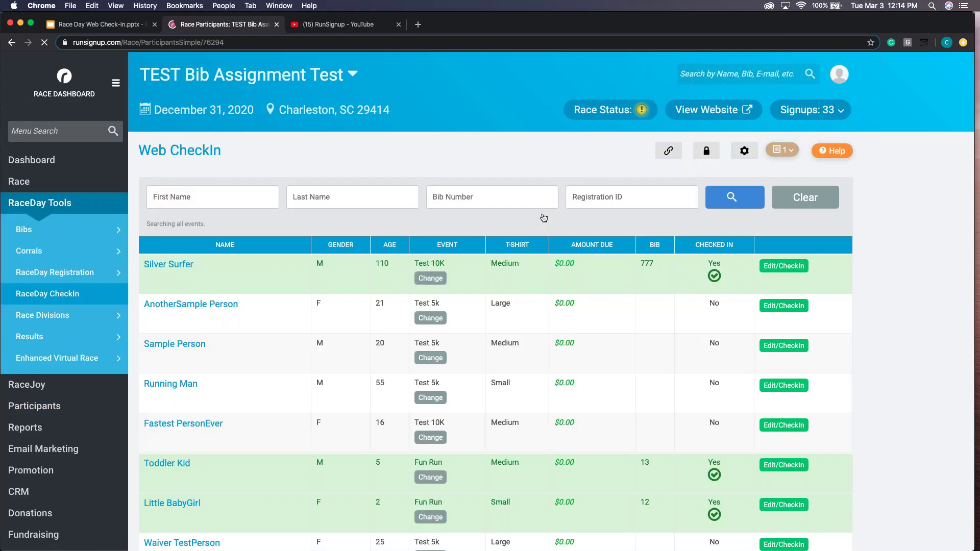
Revoke both generated remote check-in links, confirming each with Yes, Revoke
{"action": "scroll", "coordinate": [561, 414], "scroll_direction": "down", "scroll_amount": 2}
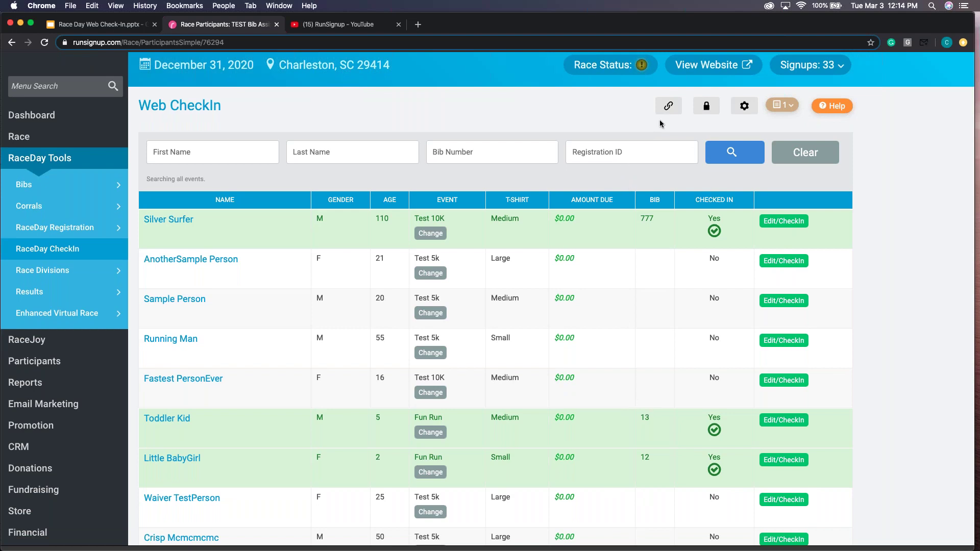
{"action": "left_click", "coordinate": [669, 107]}
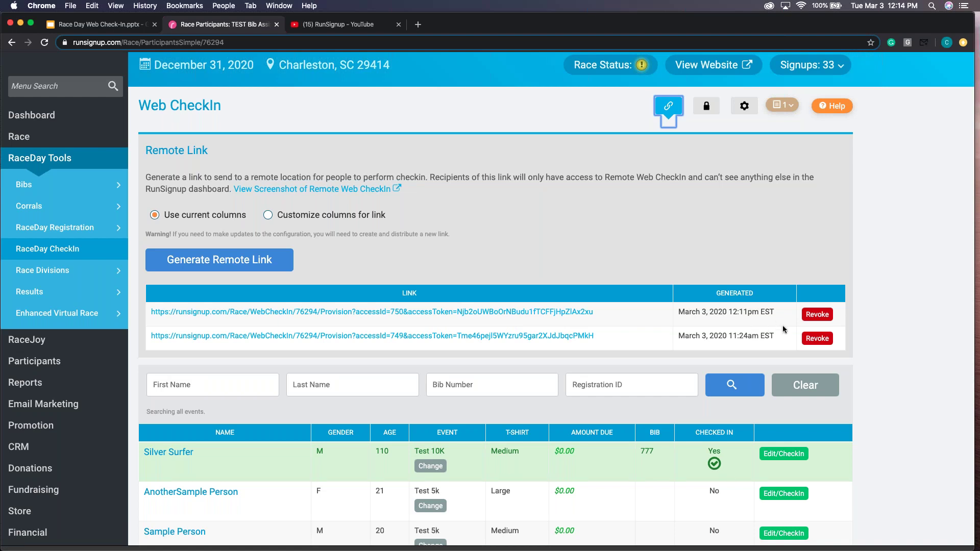
{"action": "left_click", "coordinate": [817, 338]}
{"action": "left_click", "coordinate": [819, 316]}
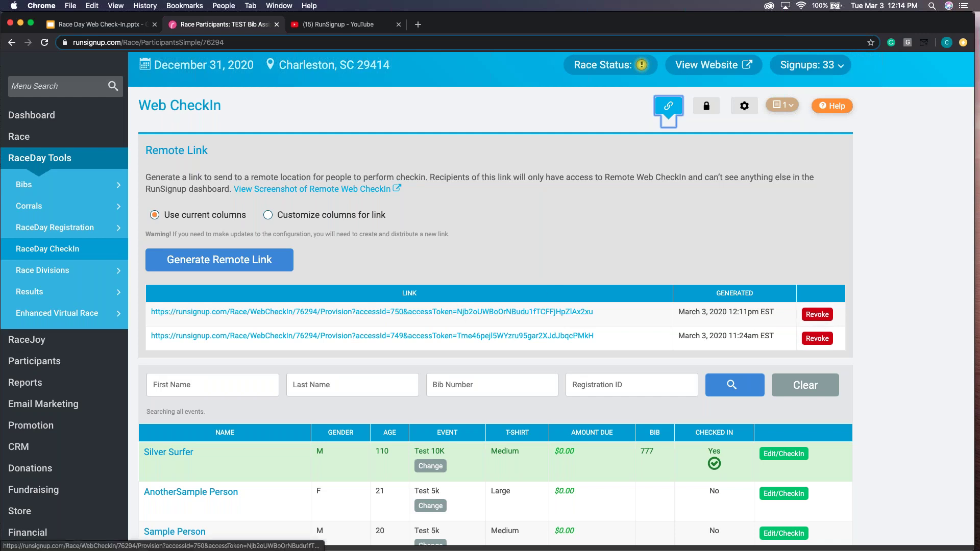
{"action": "left_click", "coordinate": [821, 315]}
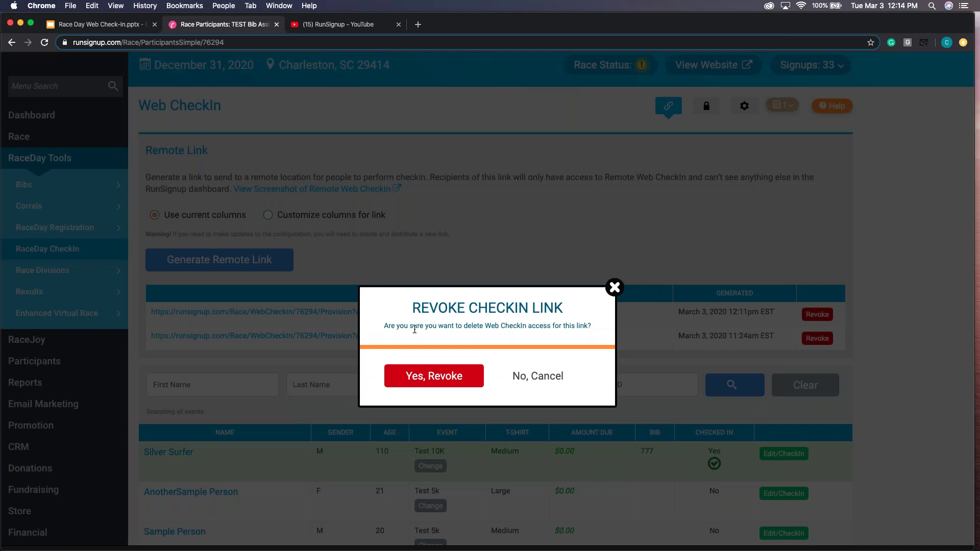
{"action": "left_click", "coordinate": [435, 379]}
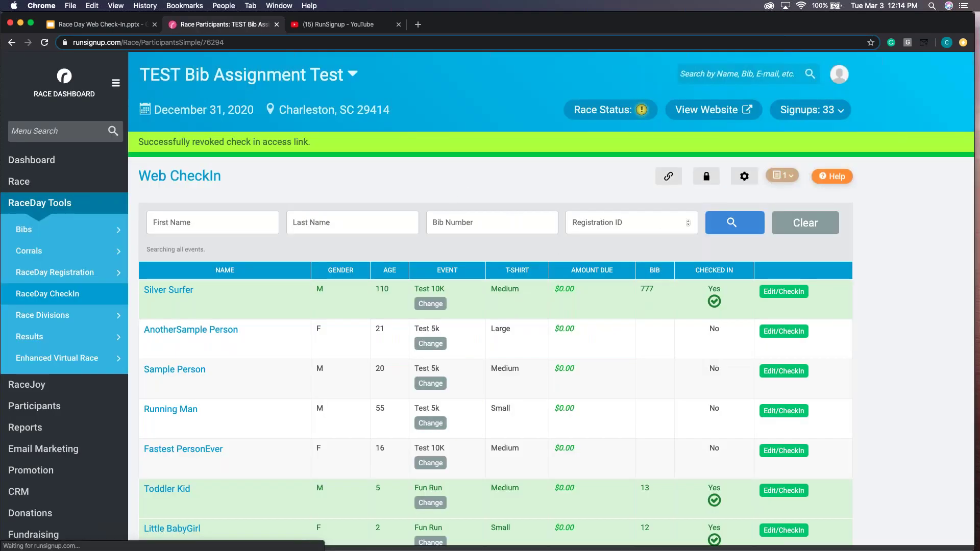
{"action": "left_click", "coordinate": [668, 176]}
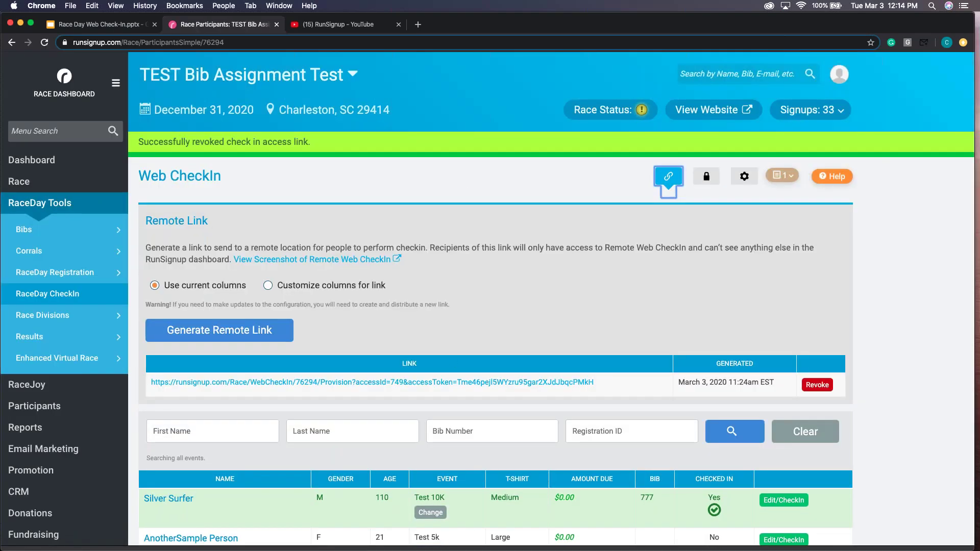
{"action": "left_click", "coordinate": [822, 388]}
{"action": "left_click", "coordinate": [433, 375]}
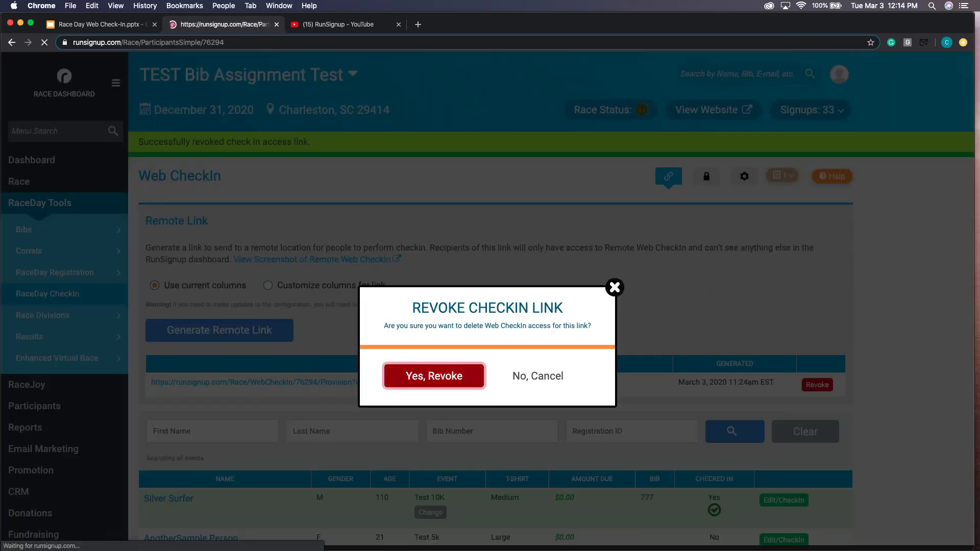
{"action": "scroll", "coordinate": [490, 326], "scroll_direction": "down", "scroll_amount": 1}
{"action": "scroll", "coordinate": [490, 299], "scroll_direction": "up", "scroll_amount": 1}
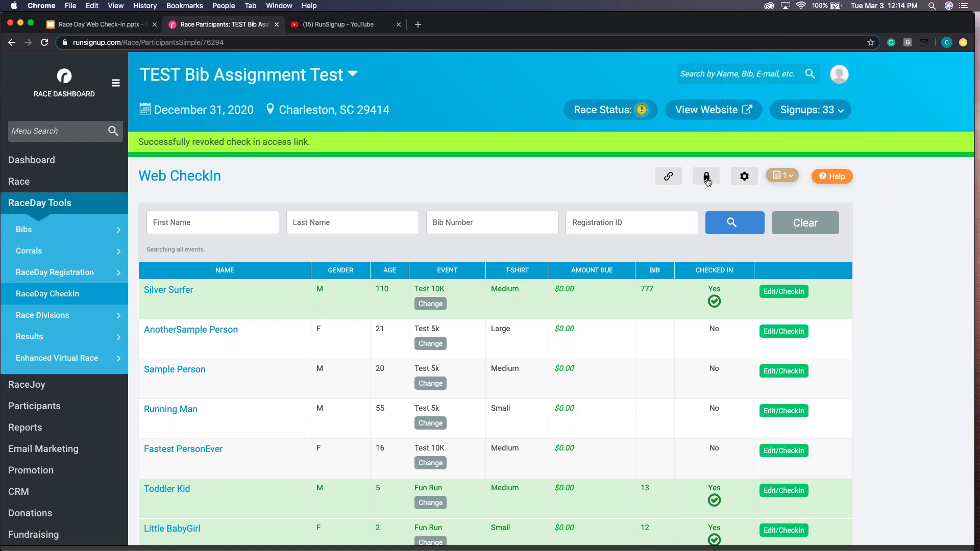
Open the Safe Mode options, enter identifier code Test1, and launch Safe Mode
{"action": "left_click", "coordinate": [707, 178]}
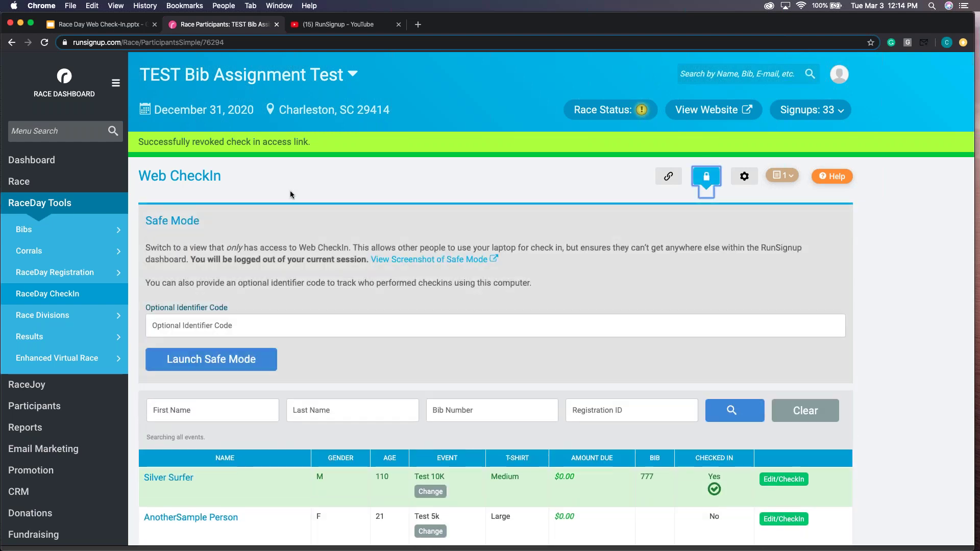
{"action": "left_click_drag", "start_coordinate": [148, 219], "coordinate": [201, 219]}
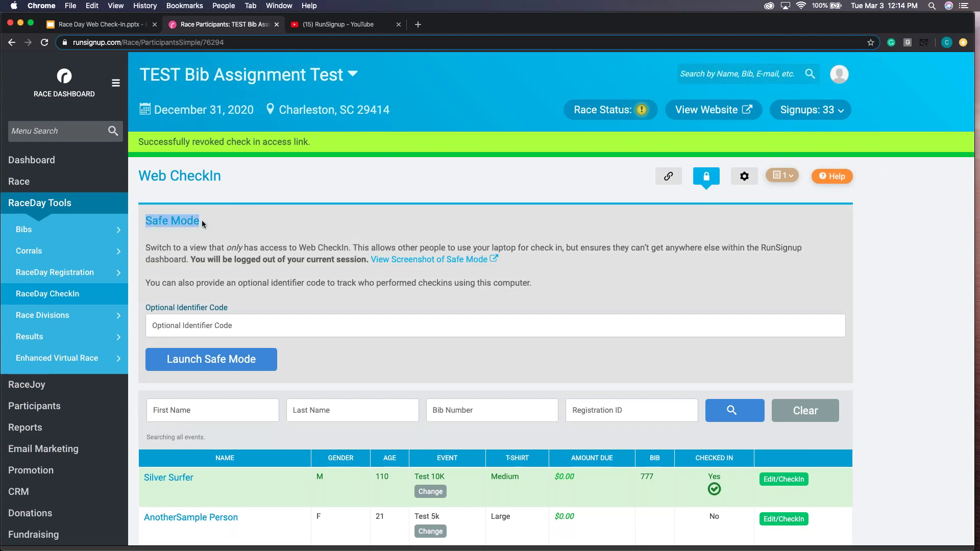
{"action": "left_click", "coordinate": [237, 219]}
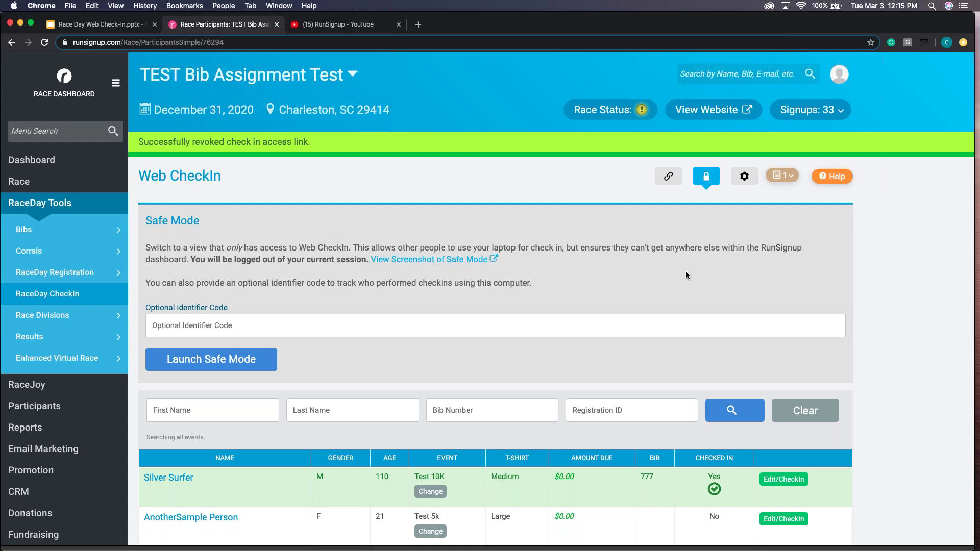
{"action": "scroll", "coordinate": [463, 309], "scroll_direction": "down", "scroll_amount": 2}
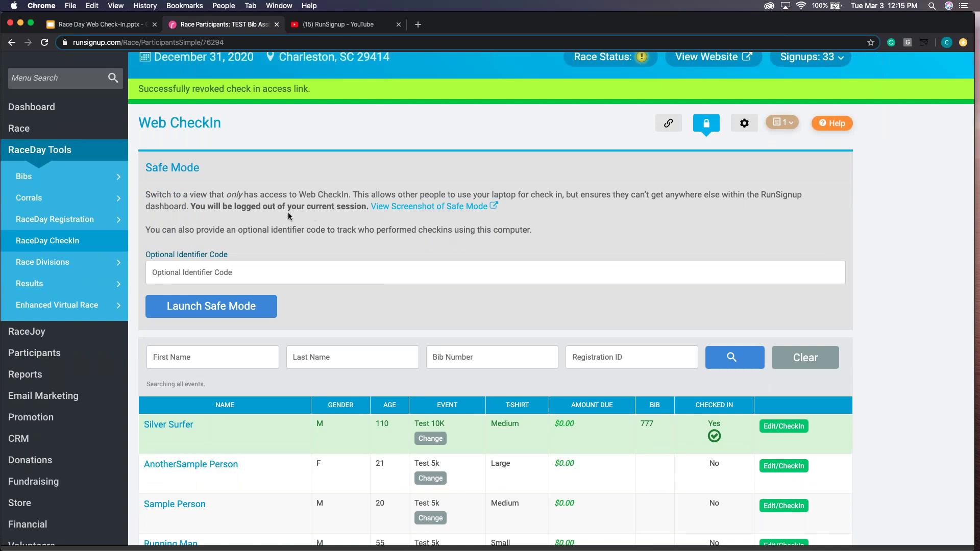
{"action": "left_click_drag", "start_coordinate": [190, 207], "coordinate": [367, 211]}
{"action": "left_click", "coordinate": [231, 272]}
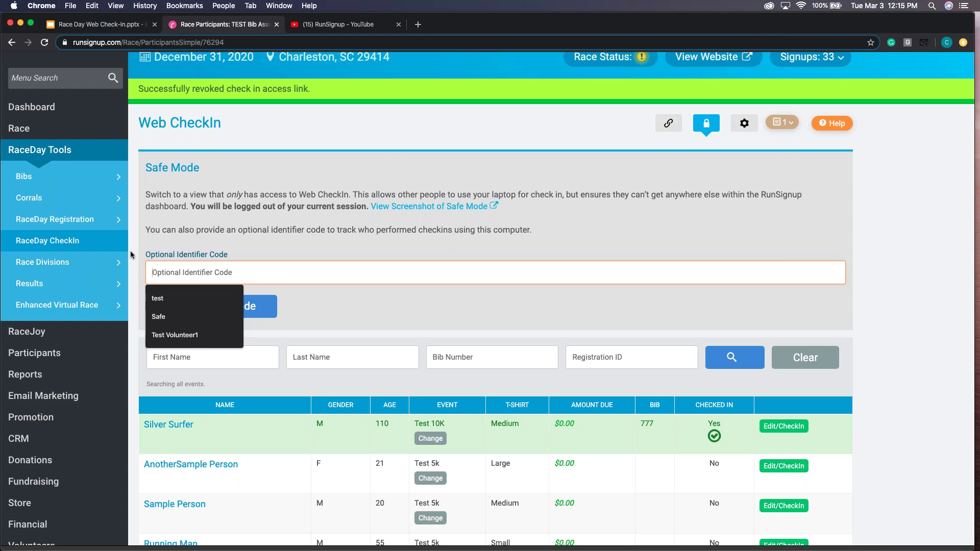
{"action": "type", "text": "Test C"}
{"action": "key", "text": "BackSpace"}
{"action": "key", "text": "BackSpace"}
{"action": "type", "text": "1"}
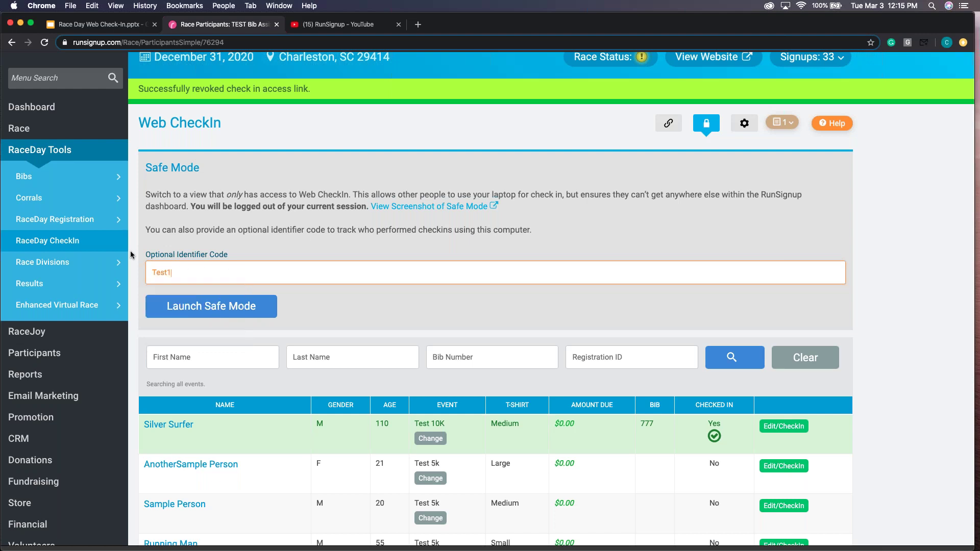
{"action": "left_click", "coordinate": [263, 312]}
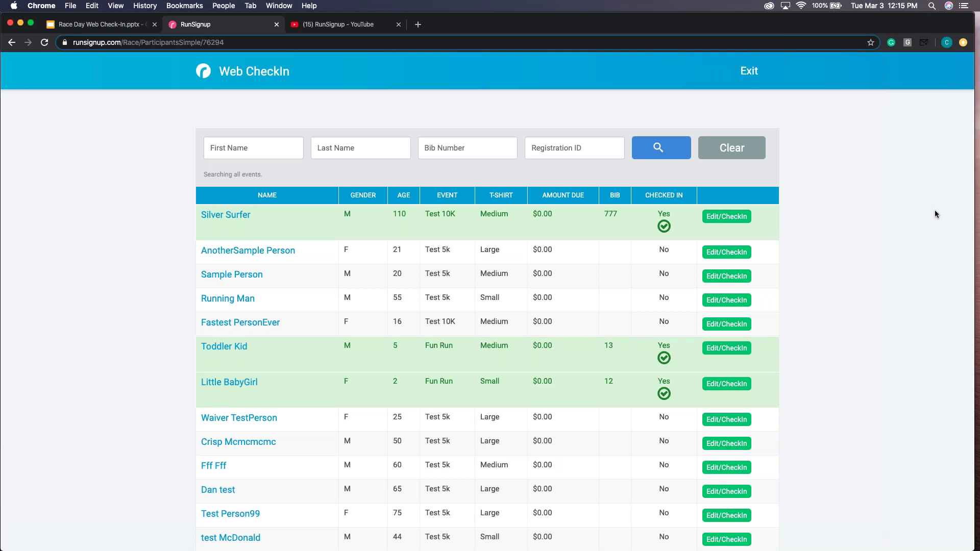
Check in the second Test 5k participant with bib 3333, then exit Safe Mode
{"action": "scroll", "coordinate": [935, 209], "scroll_direction": "down", "scroll_amount": 3}
{"action": "scroll", "coordinate": [935, 210], "scroll_direction": "up", "scroll_amount": 3}
{"action": "scroll", "coordinate": [935, 214], "scroll_direction": "down", "scroll_amount": 6}
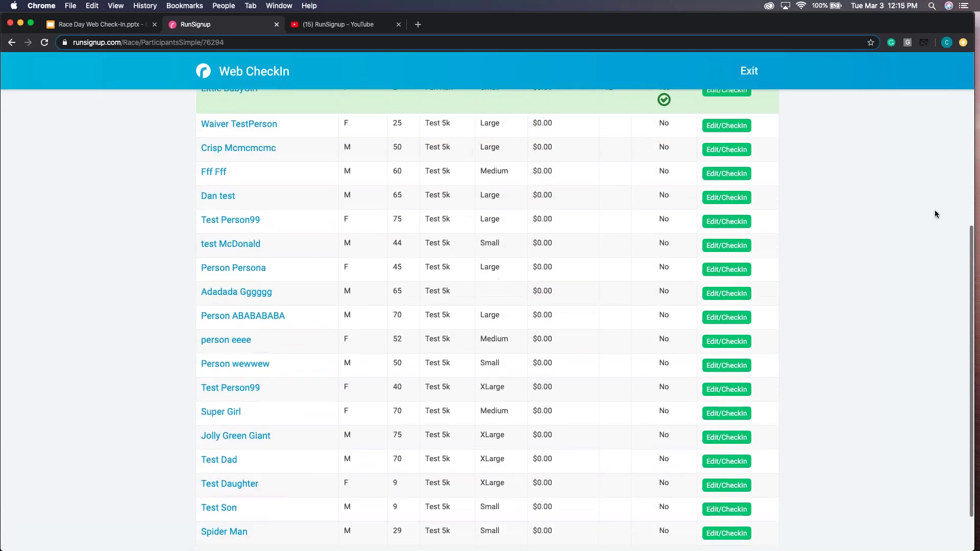
{"action": "scroll", "coordinate": [935, 213], "scroll_direction": "up", "scroll_amount": 5}
{"action": "scroll", "coordinate": [935, 214], "scroll_direction": "up", "scroll_amount": 1}
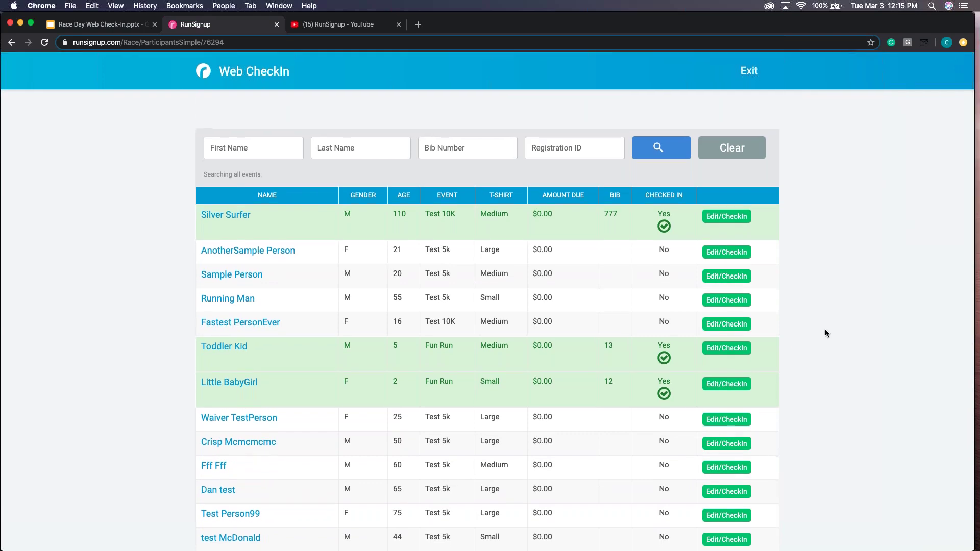
{"action": "left_click", "coordinate": [724, 255]}
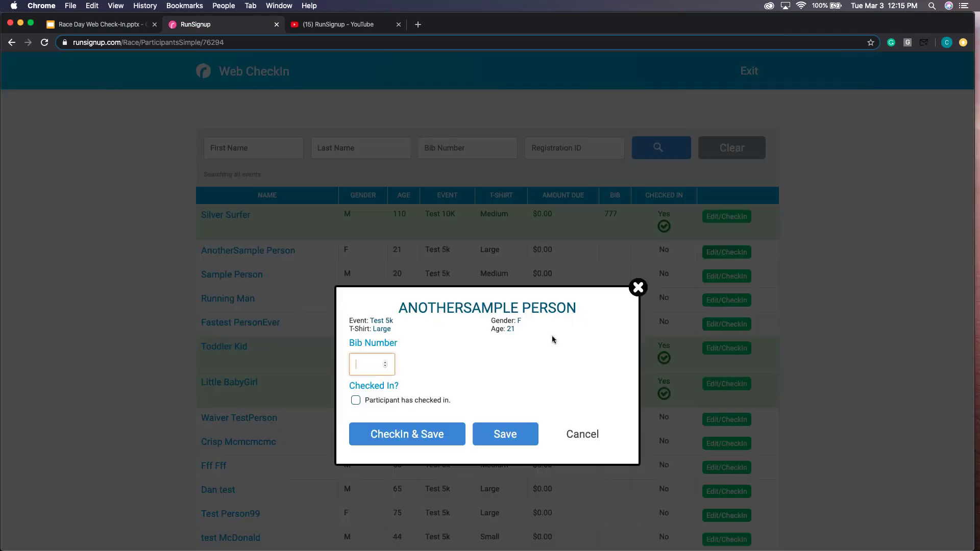
{"action": "type", "text": "3333"}
{"action": "left_click", "coordinate": [425, 435]}
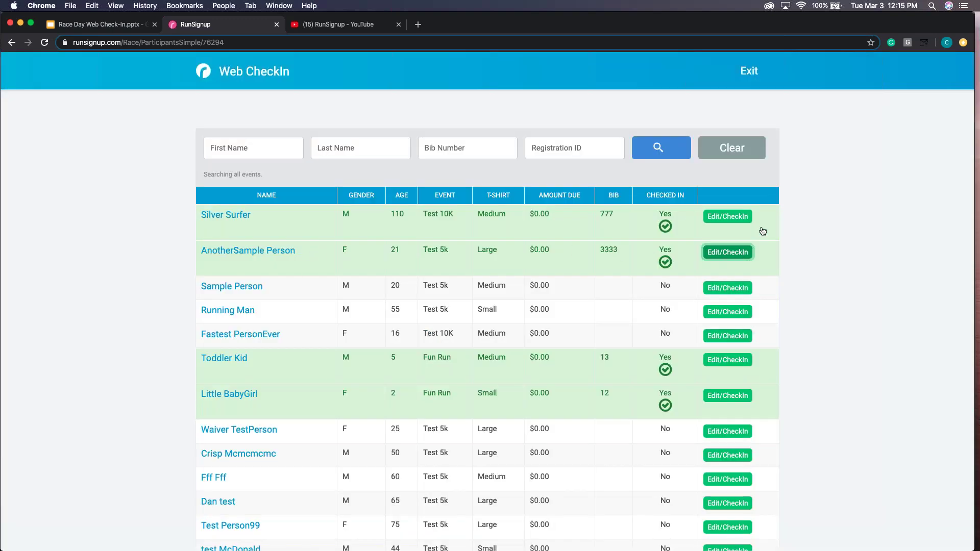
{"action": "left_click", "coordinate": [750, 72]}
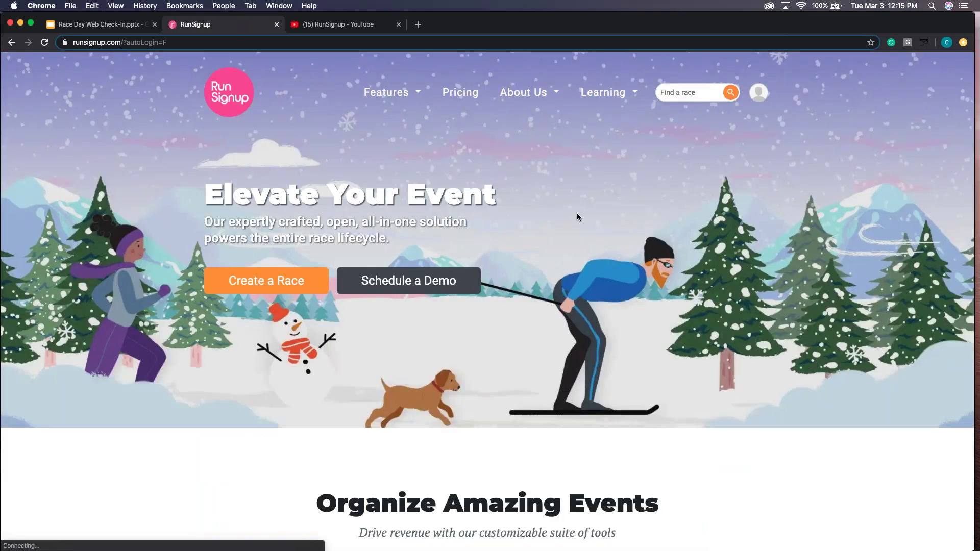
{"action": "left_click", "coordinate": [760, 89]}
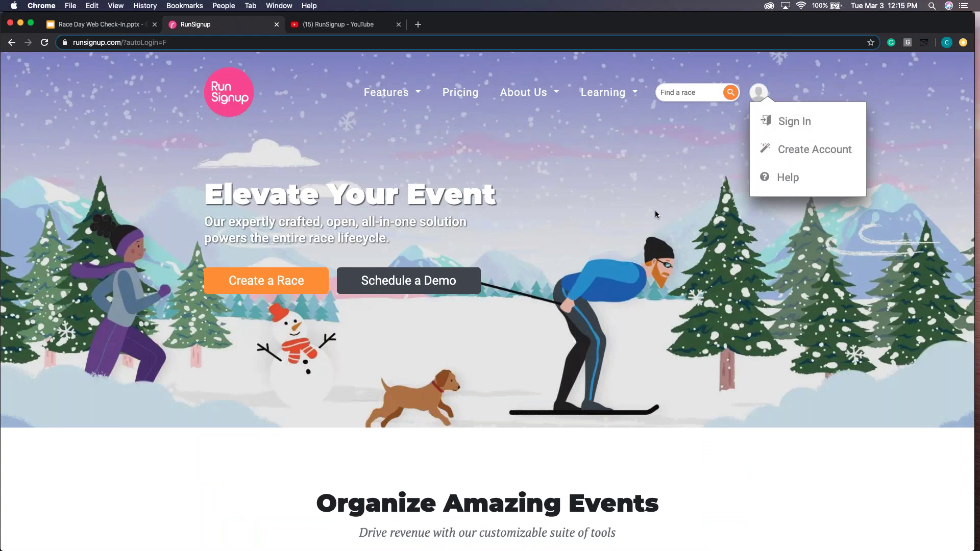
Sign in with the saved credentials and submit the MFA verification code
{"action": "left_click", "coordinate": [791, 121]}
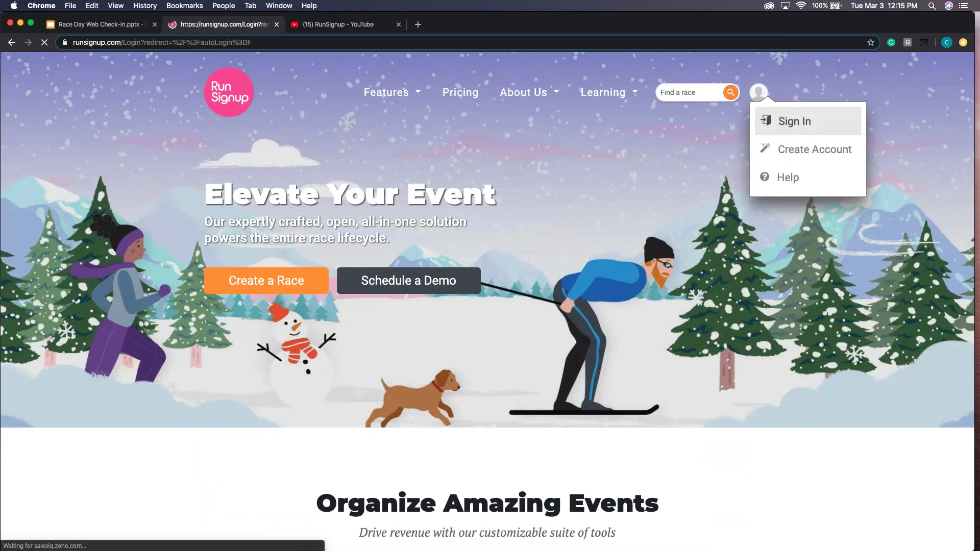
{"action": "left_click", "coordinate": [293, 291]}
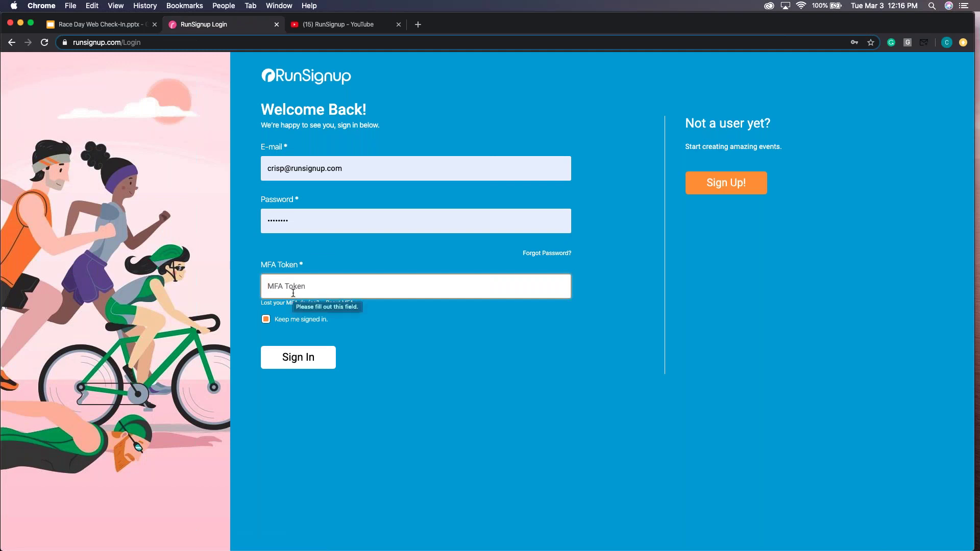
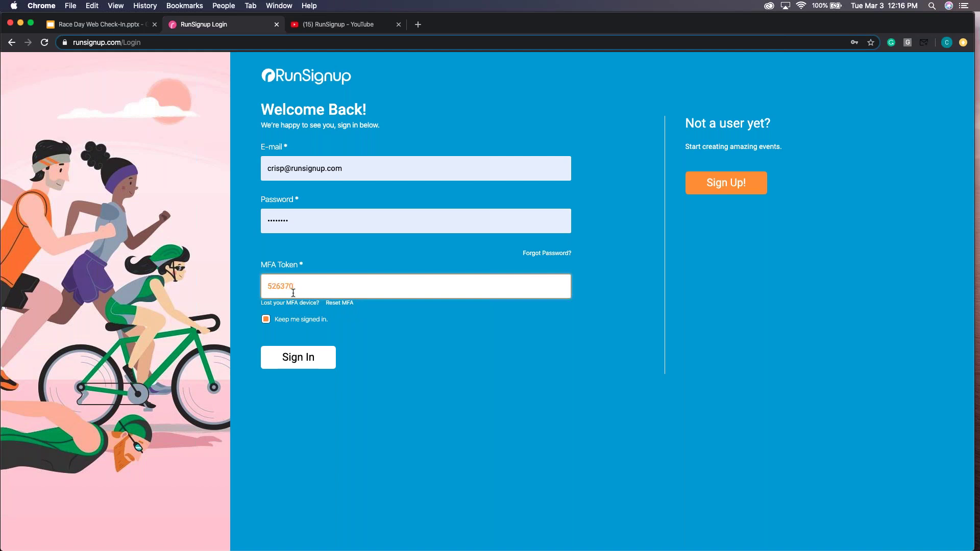
{"action": "key", "text": "Return"}
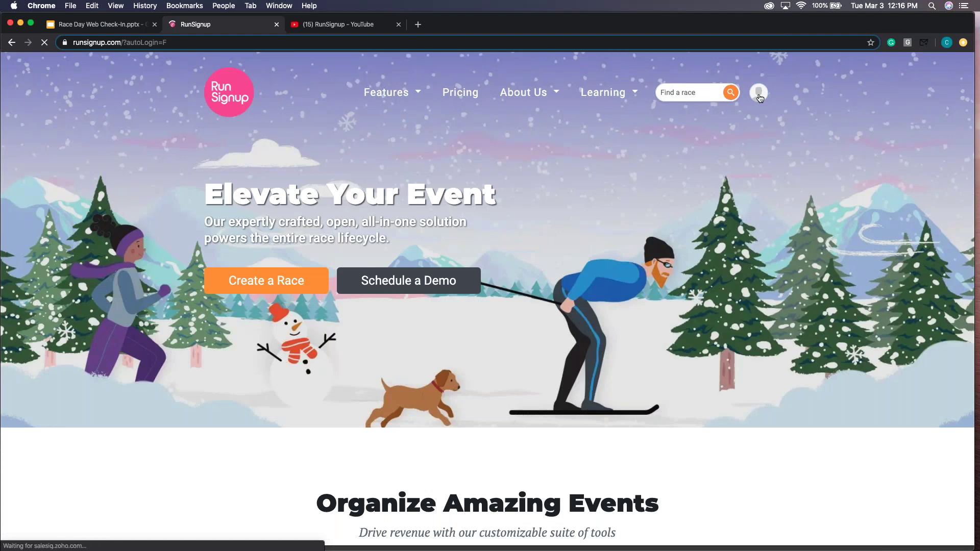
Open the TEST Bib Assignment Test race's participants and confirm bib 3333 is listed
{"action": "left_click", "coordinate": [758, 92]}
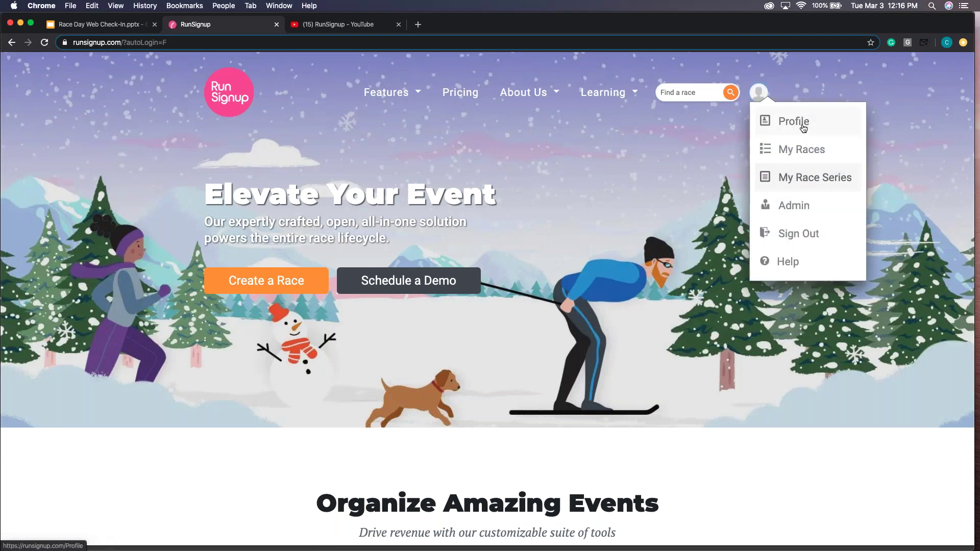
{"action": "left_click", "coordinate": [802, 150]}
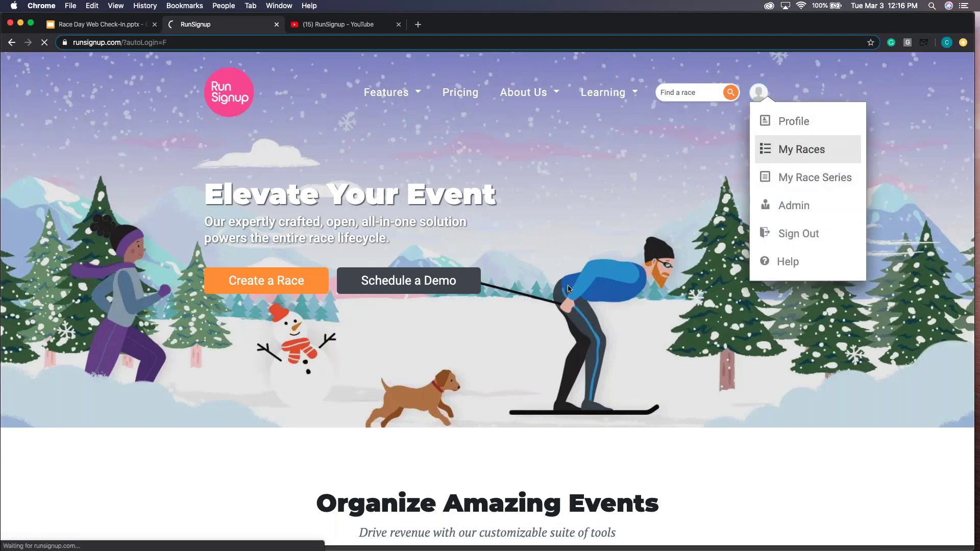
{"action": "scroll", "coordinate": [568, 287], "scroll_direction": "down", "scroll_amount": 3}
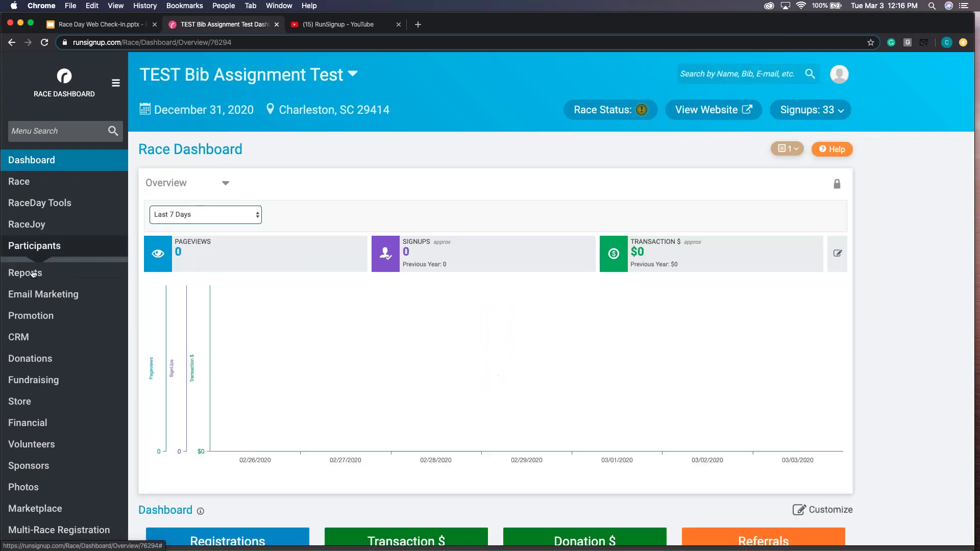
{"action": "left_click", "coordinate": [33, 246]}
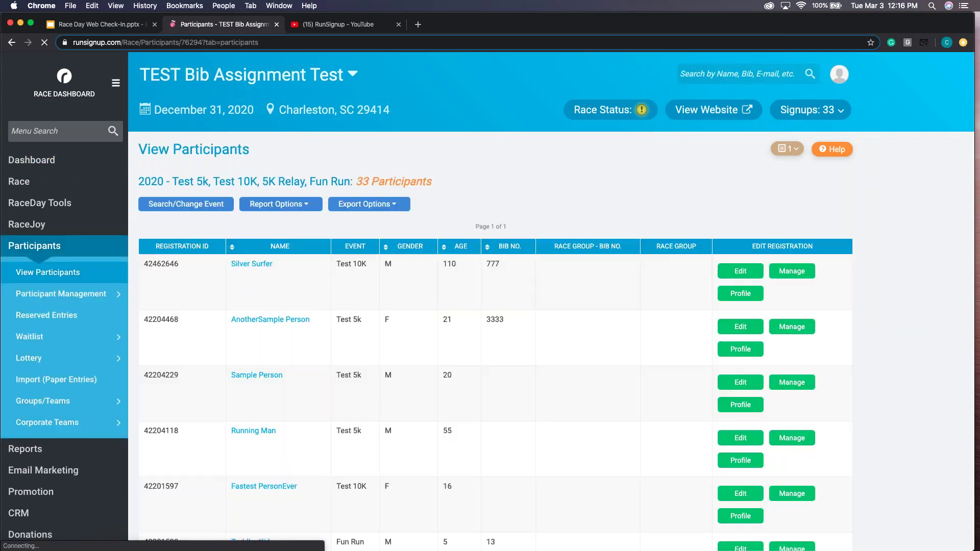
{"action": "double_click", "coordinate": [381, 321]}
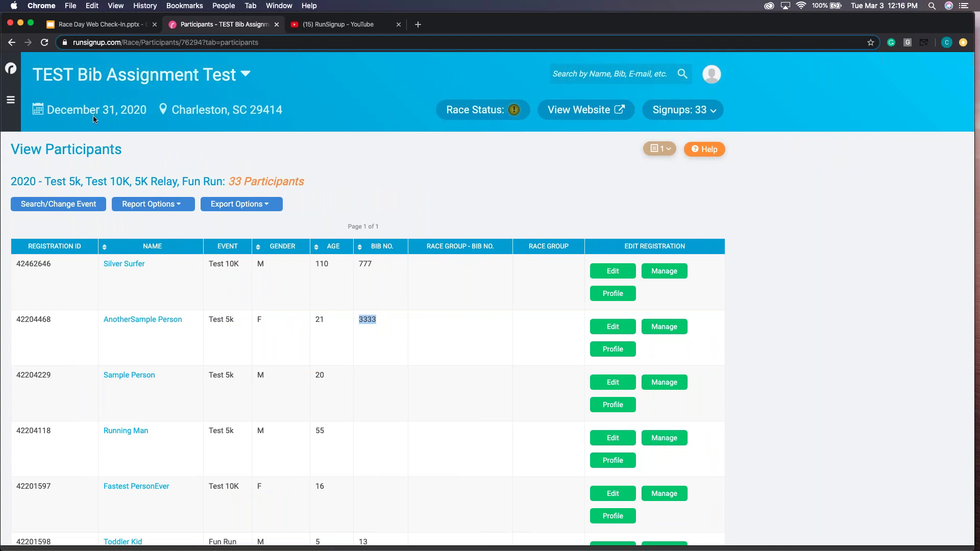
Go to the race's RaceDay Tools > RaceDay CheckIn page
{"action": "left_click", "coordinate": [10, 99]}
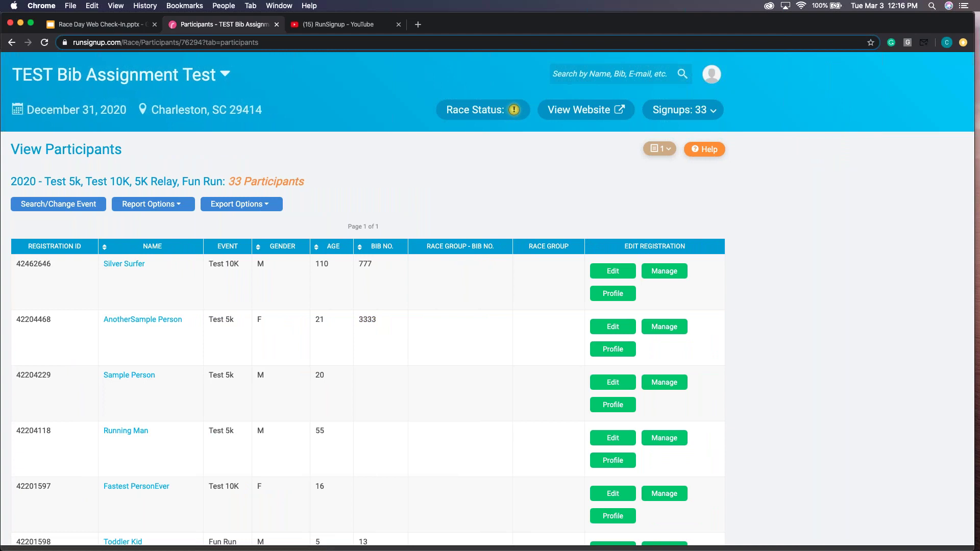
{"action": "left_click", "coordinate": [39, 209]}
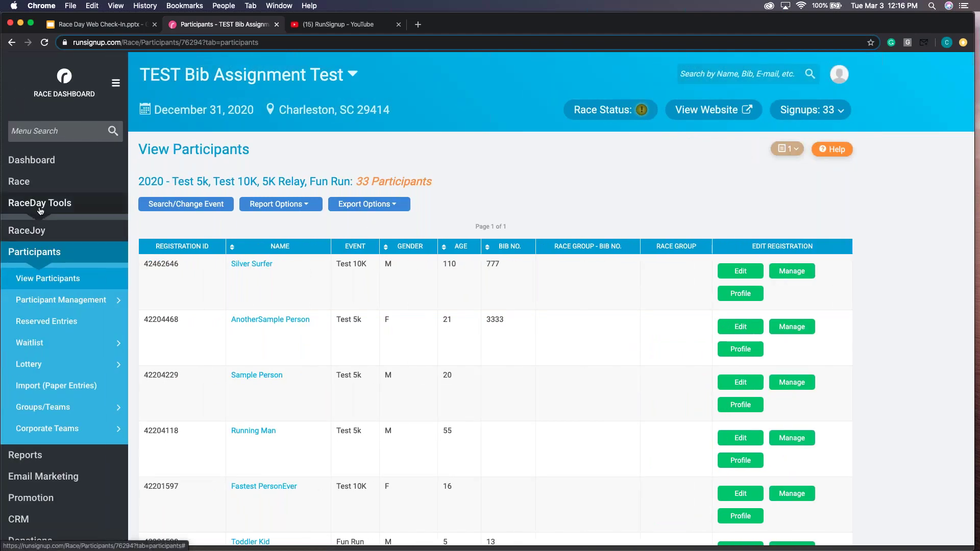
{"action": "left_click", "coordinate": [47, 293]}
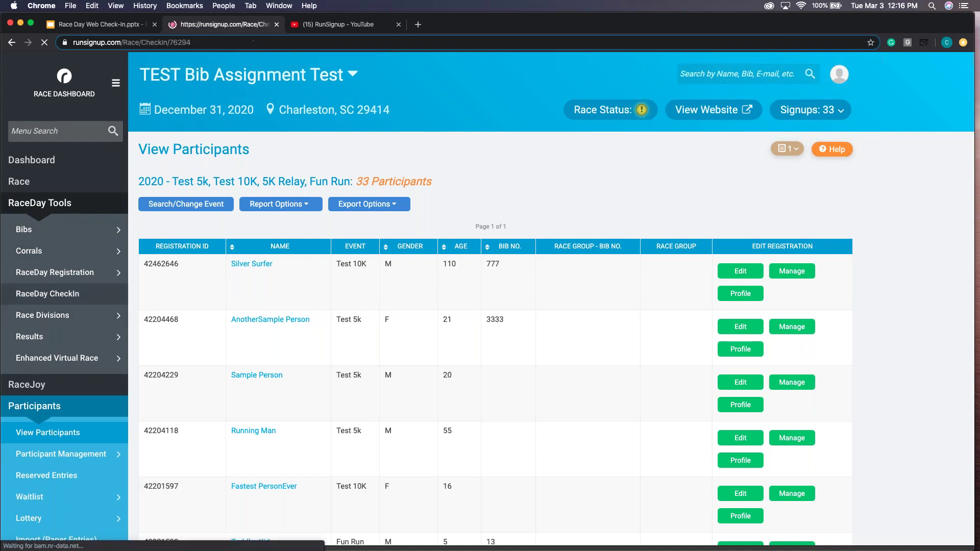
Look over the remote link's custom column options, then open the general Web CheckIn Settings
{"action": "left_click", "coordinate": [511, 199]}
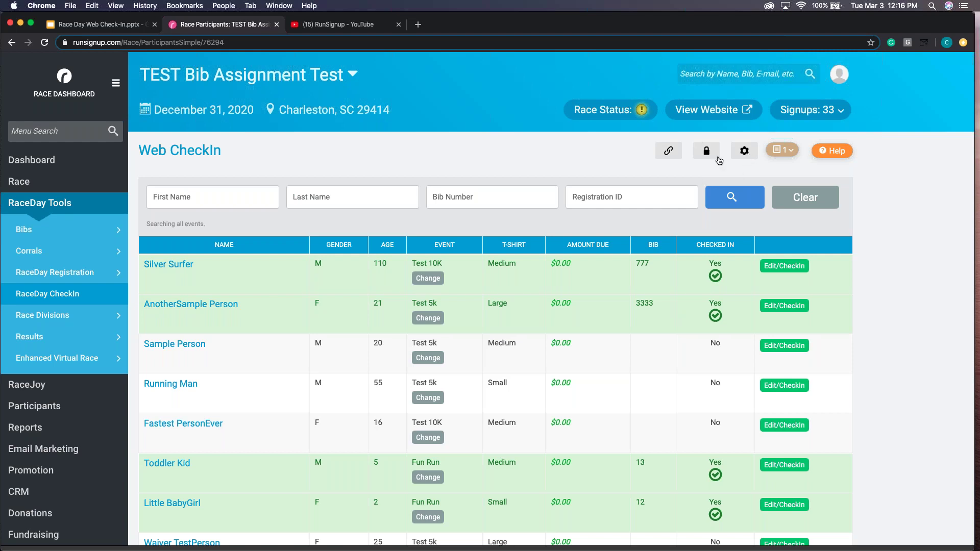
{"action": "left_click", "coordinate": [745, 151]}
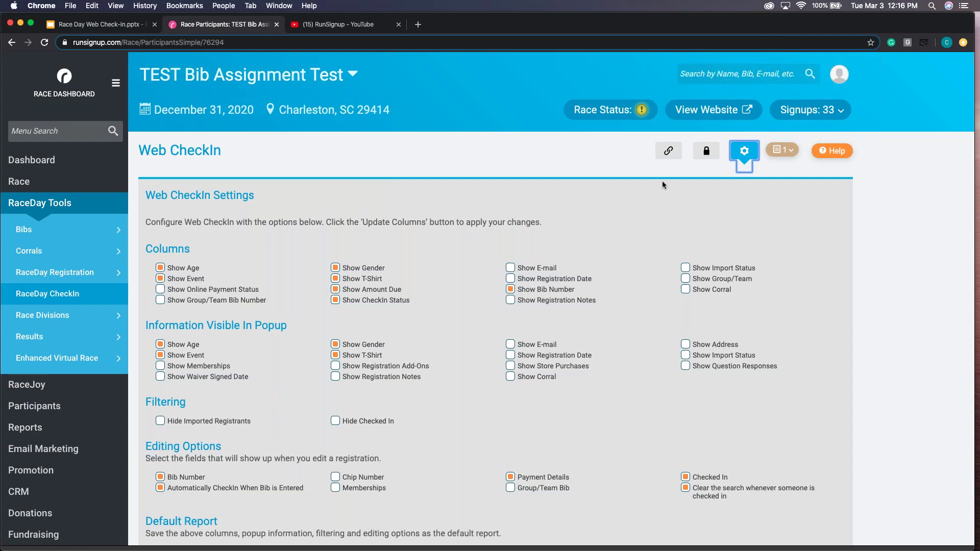
{"action": "left_click", "coordinate": [668, 152]}
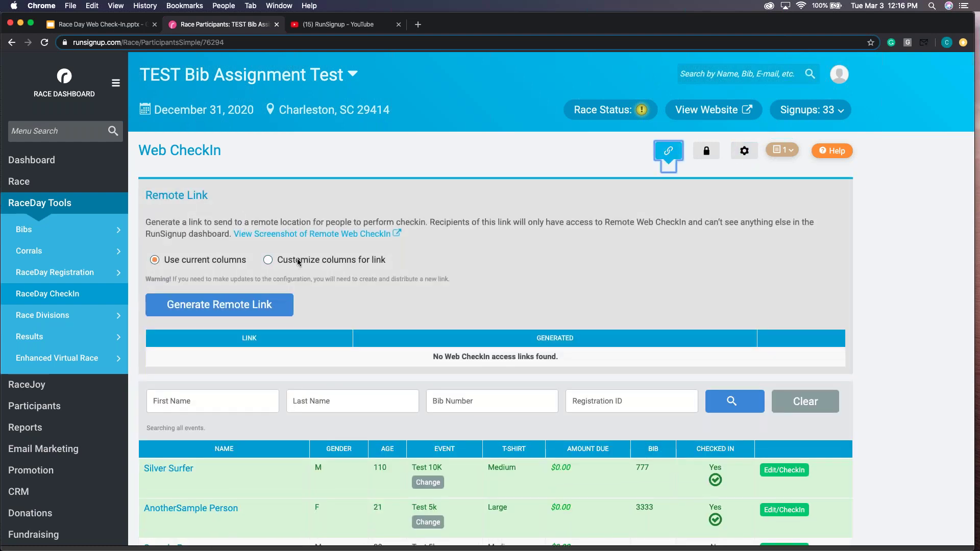
{"action": "left_click", "coordinate": [298, 262]}
{"action": "scroll", "coordinate": [375, 355], "scroll_direction": "down", "scroll_amount": 3}
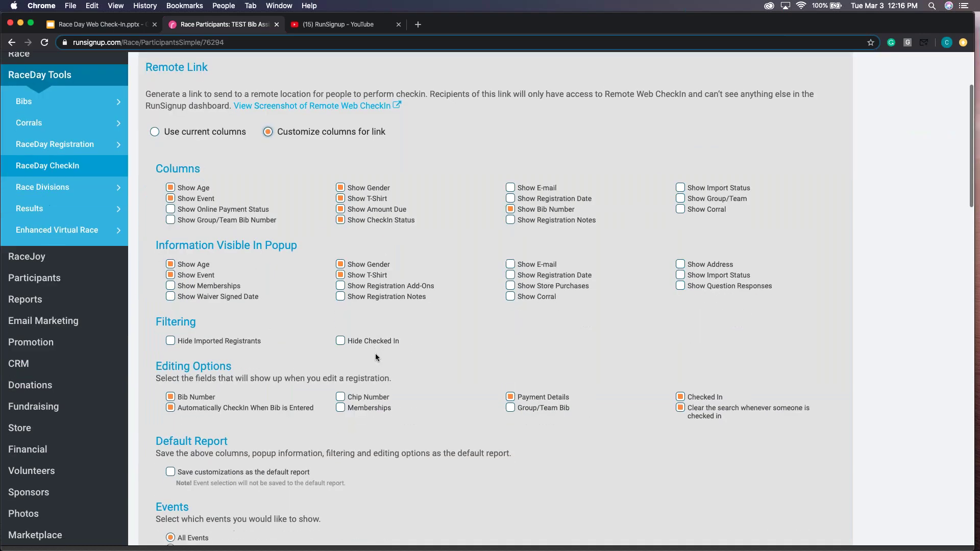
{"action": "scroll", "coordinate": [375, 353], "scroll_direction": "down", "scroll_amount": 5}
{"action": "scroll", "coordinate": [375, 353], "scroll_direction": "up", "scroll_amount": 2}
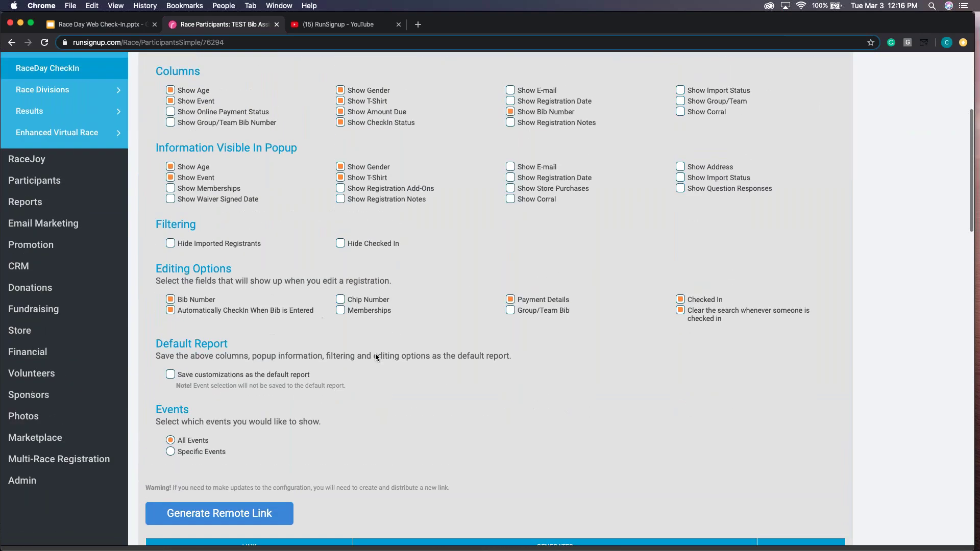
{"action": "scroll", "coordinate": [375, 353], "scroll_direction": "up", "scroll_amount": 5}
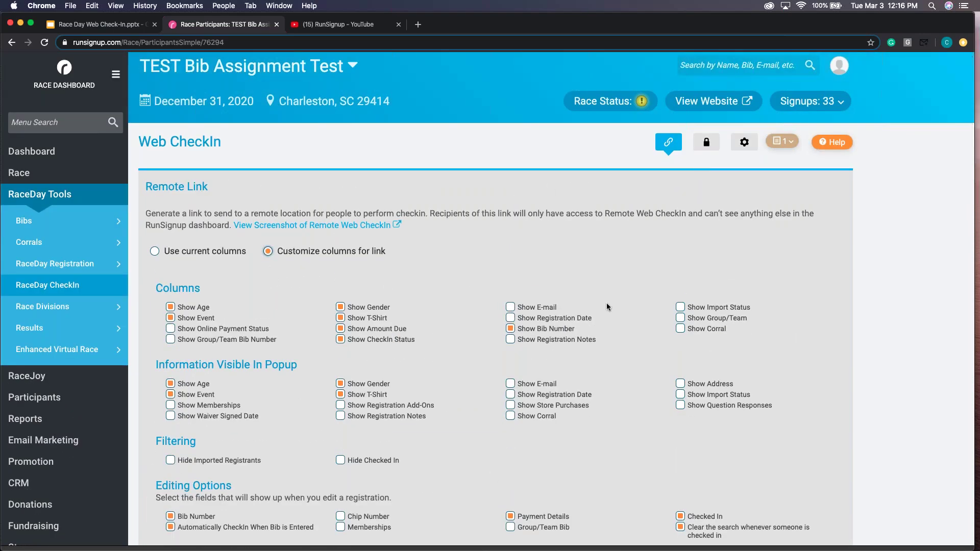
{"action": "left_click", "coordinate": [744, 143]}
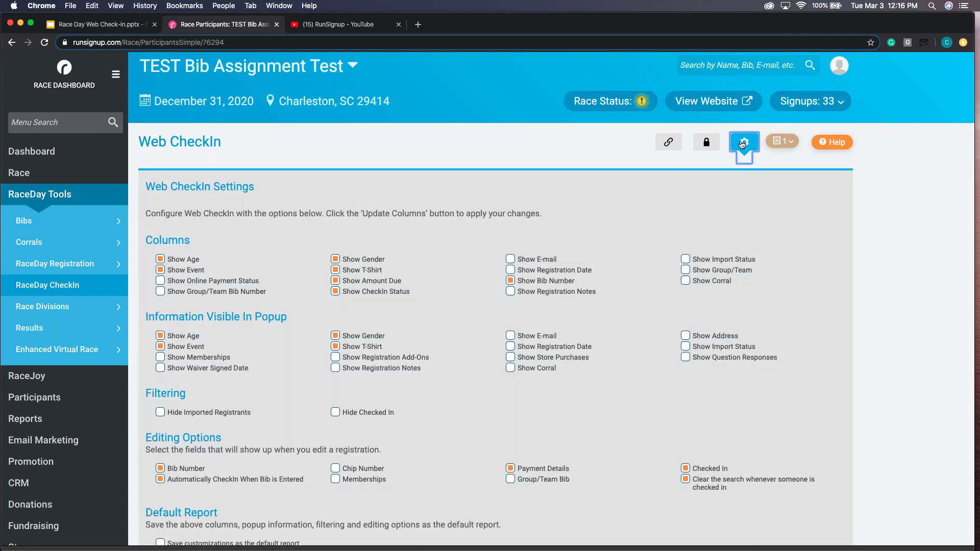
Add the Import Status column and remove the Amount Due and T-Shirt columns, then view the slide deck
{"action": "scroll", "coordinate": [614, 273], "scroll_direction": "down", "scroll_amount": 2}
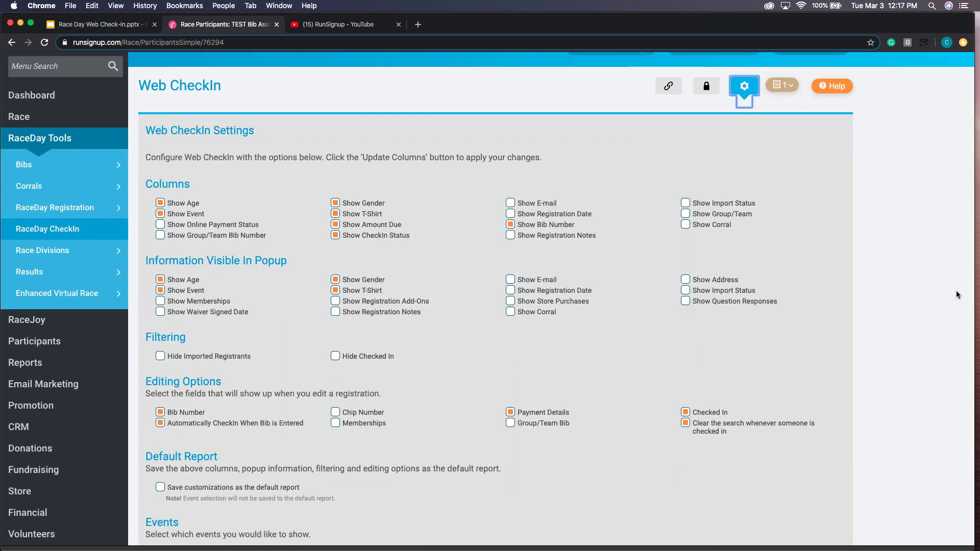
{"action": "scroll", "coordinate": [957, 294], "scroll_direction": "down", "scroll_amount": 15}
{"action": "scroll", "coordinate": [957, 294], "scroll_direction": "up", "scroll_amount": 6}
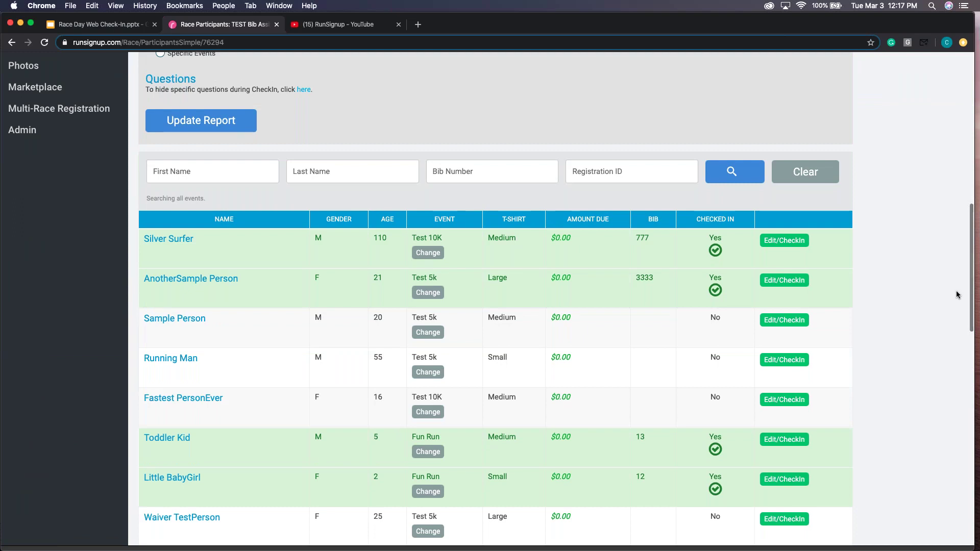
{"action": "scroll", "coordinate": [957, 292], "scroll_direction": "up", "scroll_amount": 1}
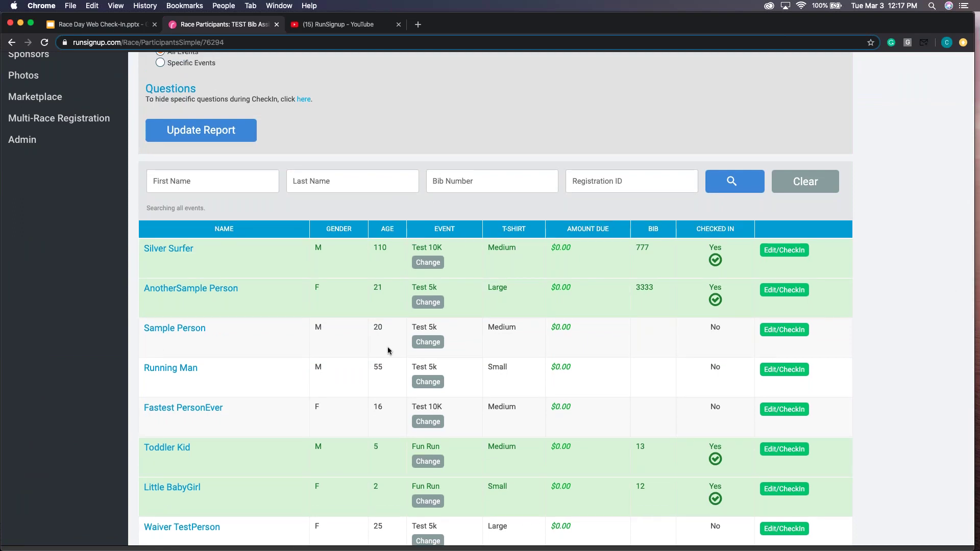
{"action": "scroll", "coordinate": [688, 270], "scroll_direction": "up", "scroll_amount": 10}
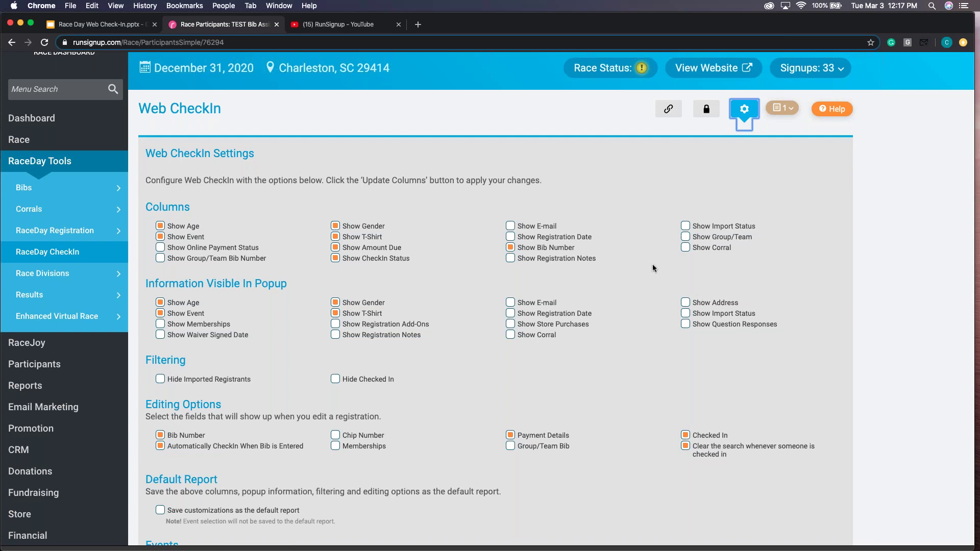
{"action": "left_click", "coordinate": [685, 226]}
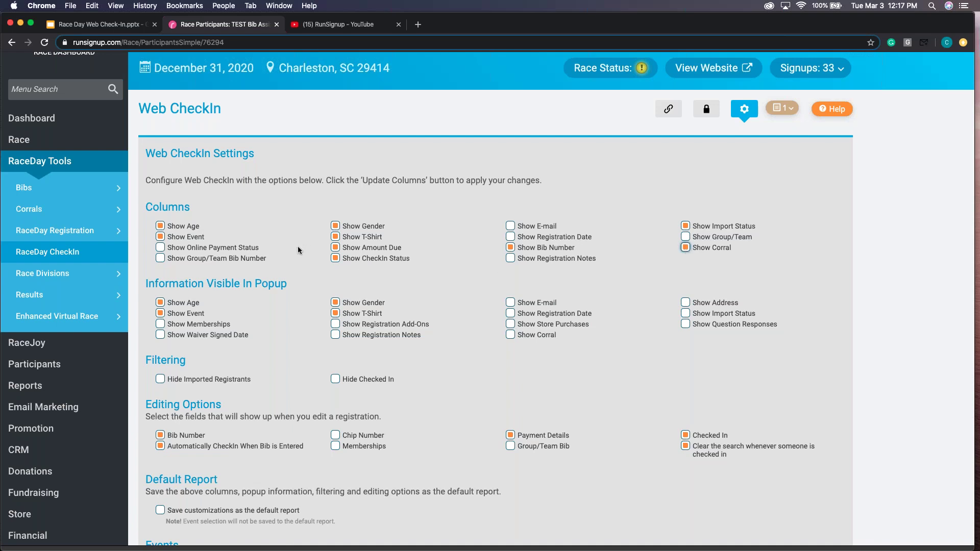
{"action": "left_click", "coordinate": [336, 248]}
{"action": "left_click", "coordinate": [339, 238]}
{"action": "scroll", "coordinate": [464, 312], "scroll_direction": "down", "scroll_amount": 3}
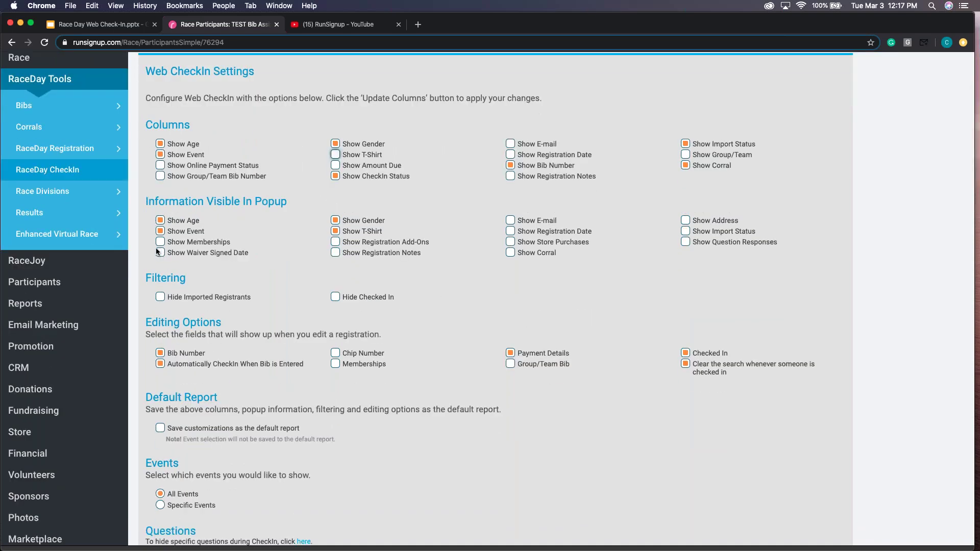
{"action": "left_click", "coordinate": [89, 26]}
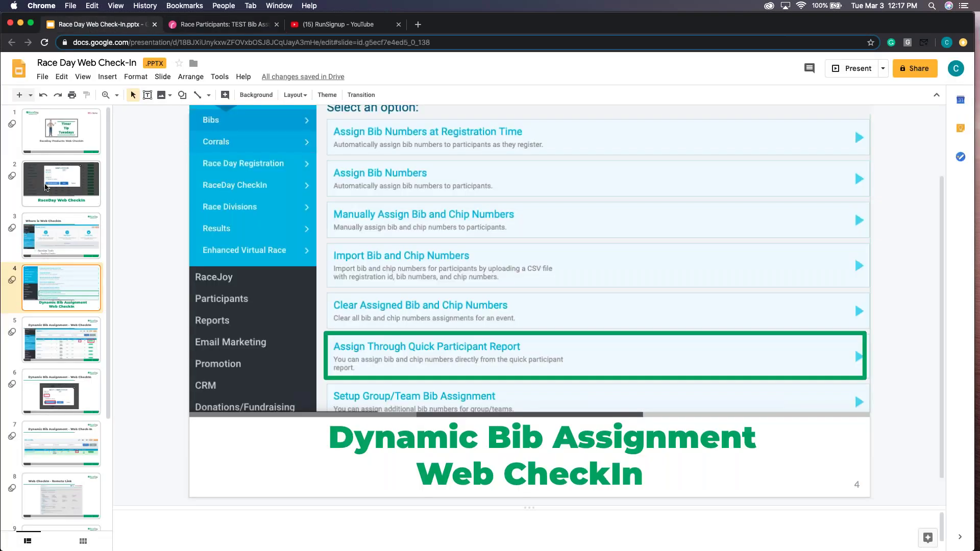
View slide 2, RaceDay Web CheckIn, then return to the RunSignup check-in settings
{"action": "key", "text": "Up"}
{"action": "key", "text": "Up"}
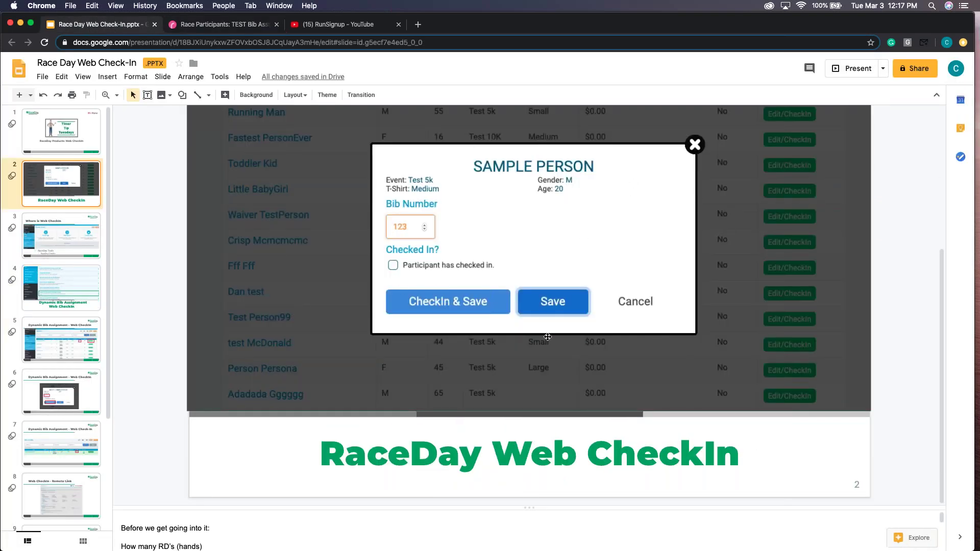
{"action": "left_click", "coordinate": [223, 26]}
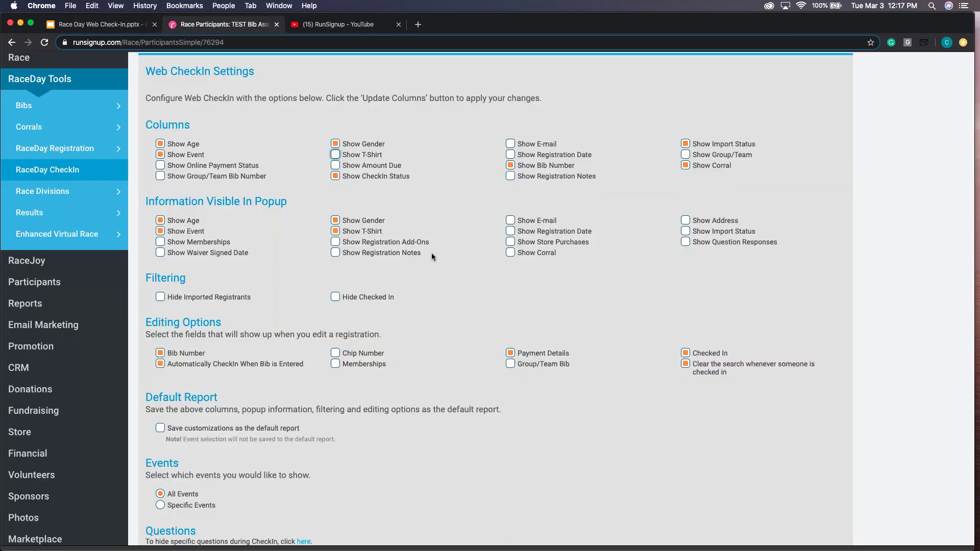
Show corral and import status in popups, hide checked-in runners, and turn off editable payment details
{"action": "left_click", "coordinate": [510, 254]}
{"action": "left_click", "coordinate": [685, 233]}
{"action": "left_click", "coordinate": [335, 296]}
{"action": "scroll", "coordinate": [354, 326], "scroll_direction": "down", "scroll_amount": 4}
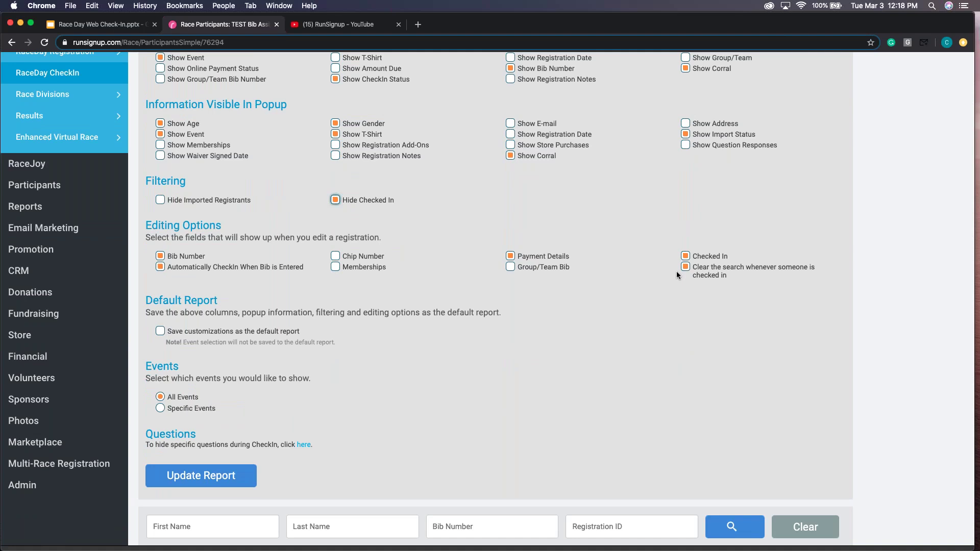
{"action": "left_click", "coordinate": [510, 256]}
Limit the report to Test 5k and Test 10K by excluding Fun Run and 5K Relay, then update it
{"action": "scroll", "coordinate": [565, 280], "scroll_direction": "down", "scroll_amount": 3}
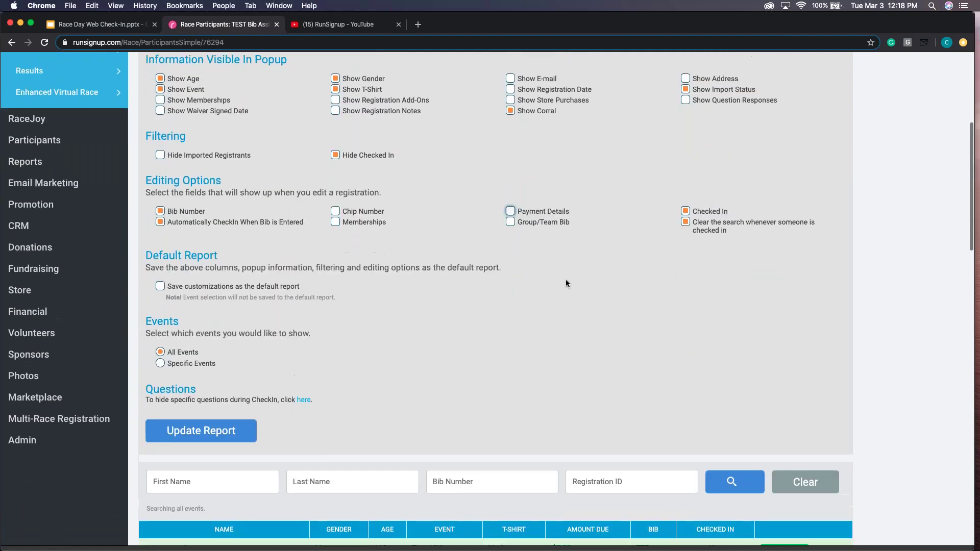
{"action": "left_click", "coordinate": [160, 293]}
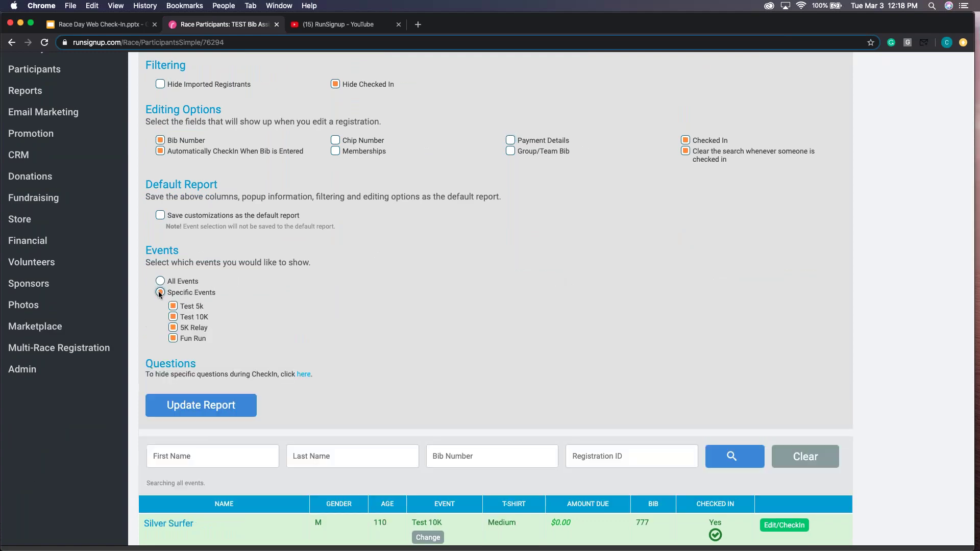
{"action": "scroll", "coordinate": [333, 301], "scroll_direction": "up", "scroll_amount": 6}
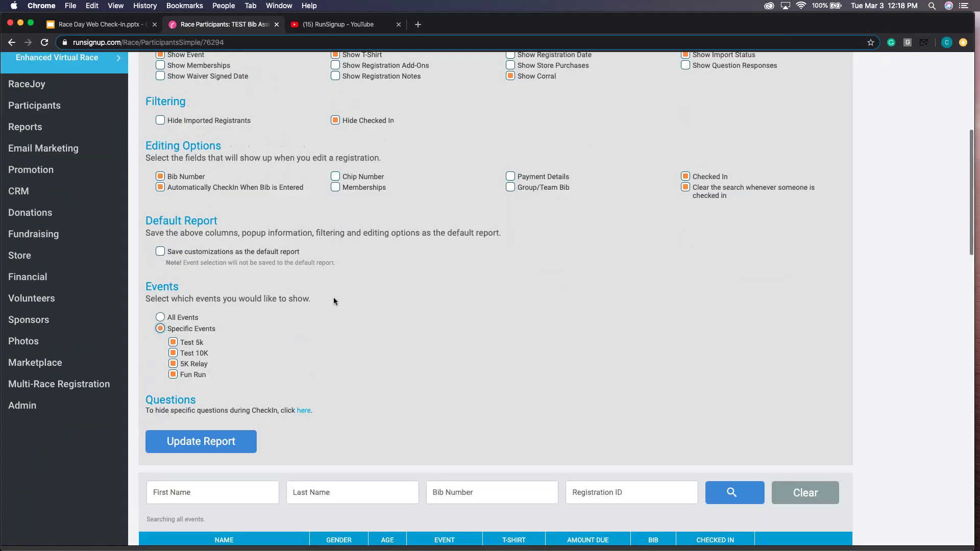
{"action": "scroll", "coordinate": [333, 301], "scroll_direction": "down", "scroll_amount": 5}
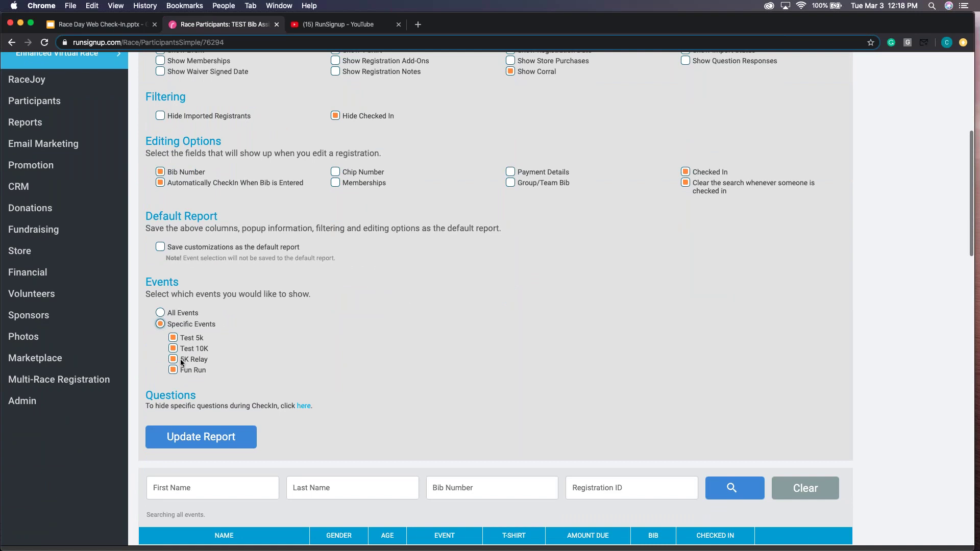
{"action": "left_click", "coordinate": [174, 370]}
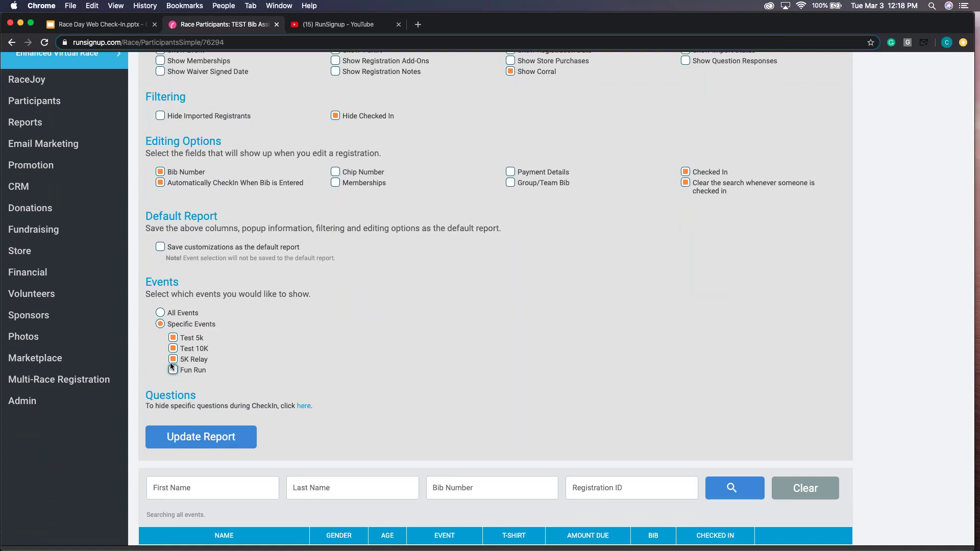
{"action": "left_click", "coordinate": [173, 359]}
{"action": "scroll", "coordinate": [336, 382], "scroll_direction": "down", "scroll_amount": 2}
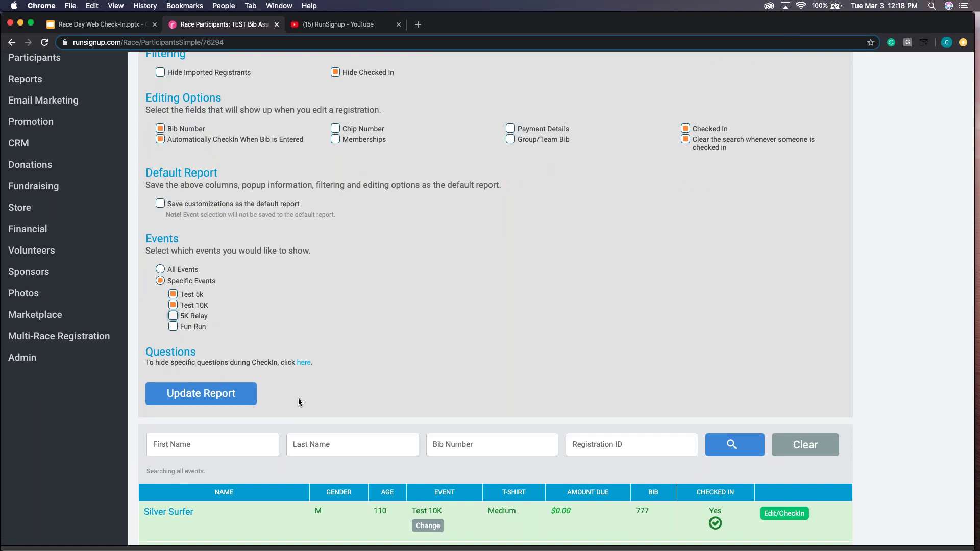
{"action": "left_click", "coordinate": [252, 394]}
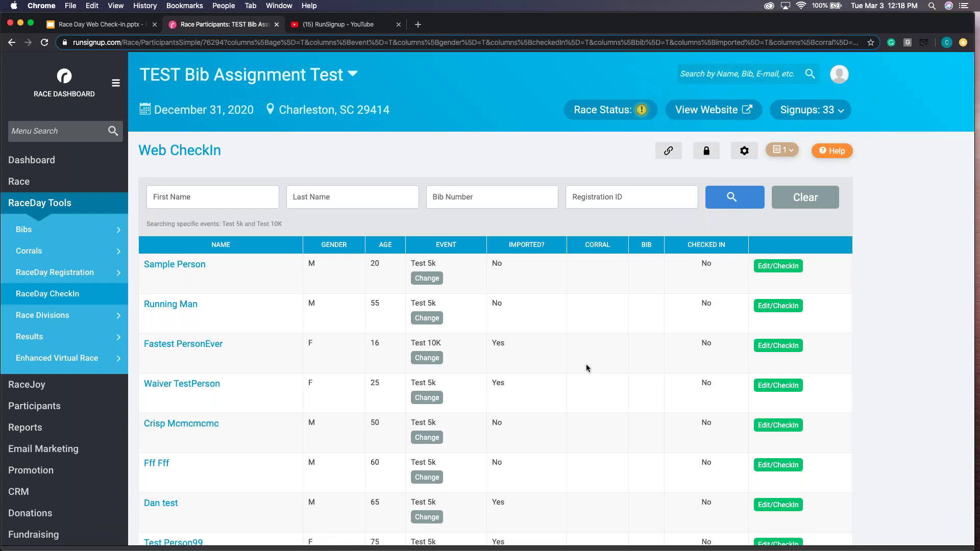
{"action": "scroll", "coordinate": [586, 364], "scroll_direction": "down", "scroll_amount": 7}
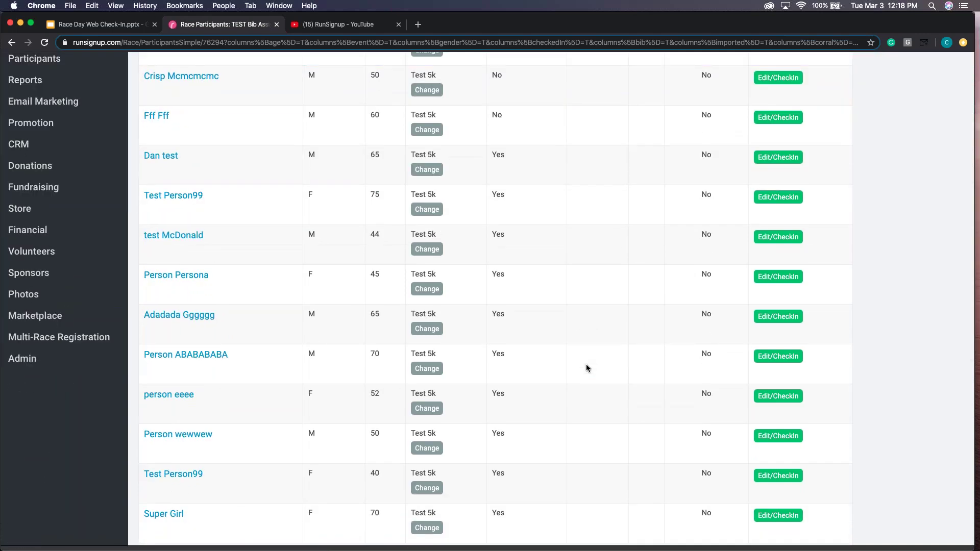
{"action": "scroll", "coordinate": [586, 363], "scroll_direction": "up", "scroll_amount": 5}
{"action": "scroll", "coordinate": [587, 368], "scroll_direction": "up", "scroll_amount": 1}
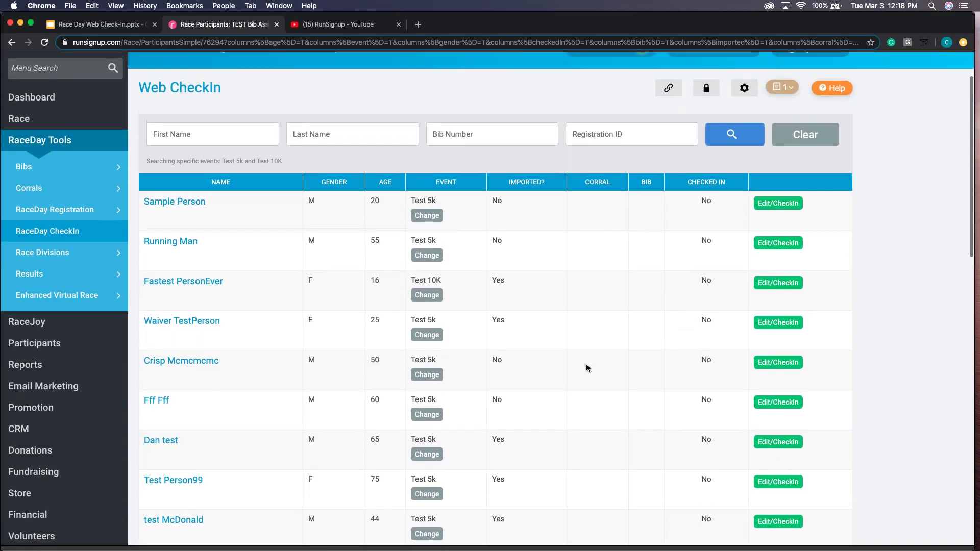
{"action": "scroll", "coordinate": [587, 368], "scroll_direction": "down", "scroll_amount": 14}
{"action": "scroll", "coordinate": [586, 368], "scroll_direction": "up", "scroll_amount": 15}
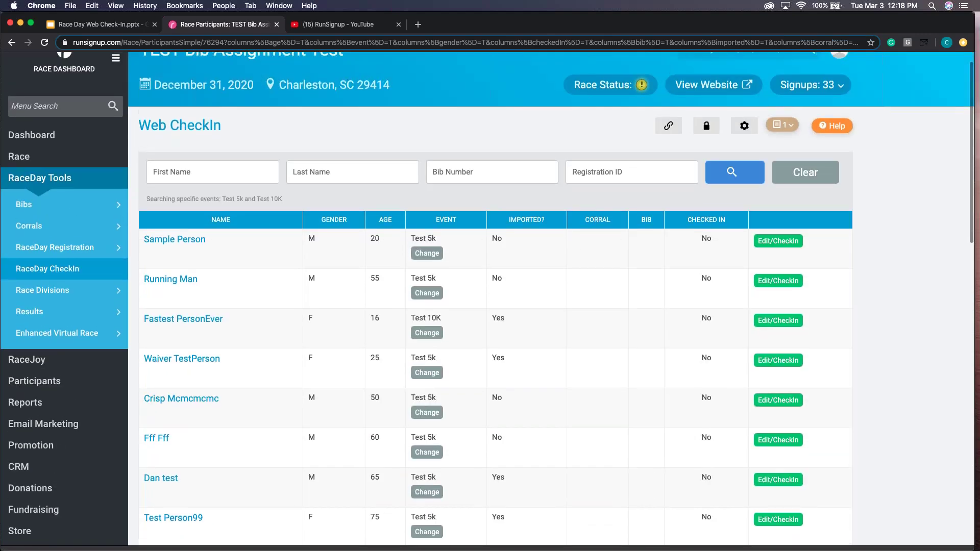
{"action": "scroll", "coordinate": [593, 311], "scroll_direction": "down", "scroll_amount": 5}
{"action": "scroll", "coordinate": [593, 310], "scroll_direction": "down", "scroll_amount": 8}
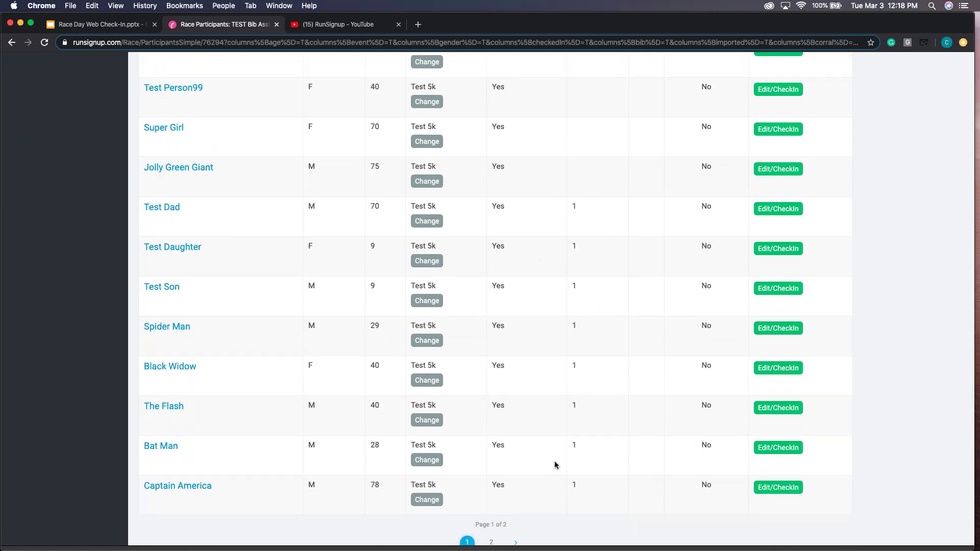
{"action": "scroll", "coordinate": [556, 463], "scroll_direction": "up", "scroll_amount": 13}
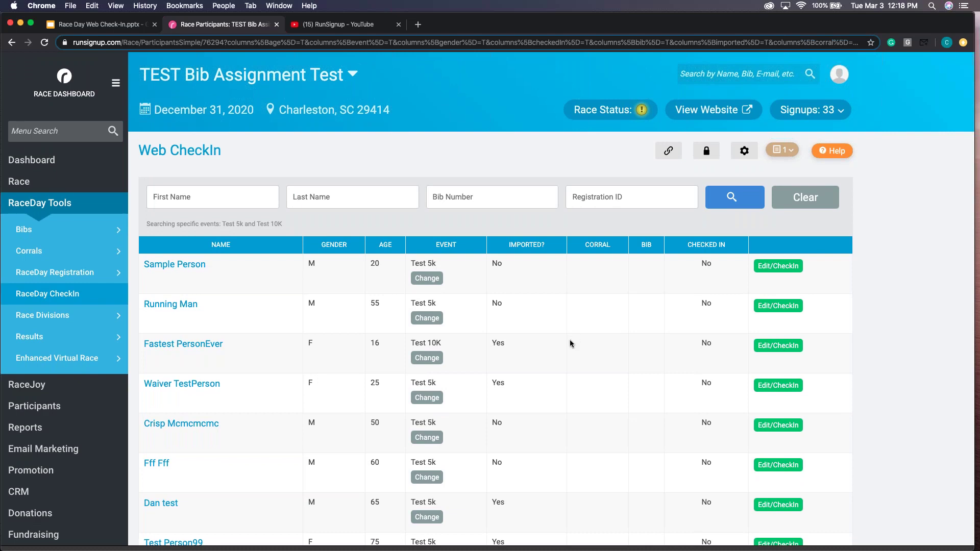
{"action": "scroll", "coordinate": [579, 326], "scroll_direction": "down", "scroll_amount": 10}
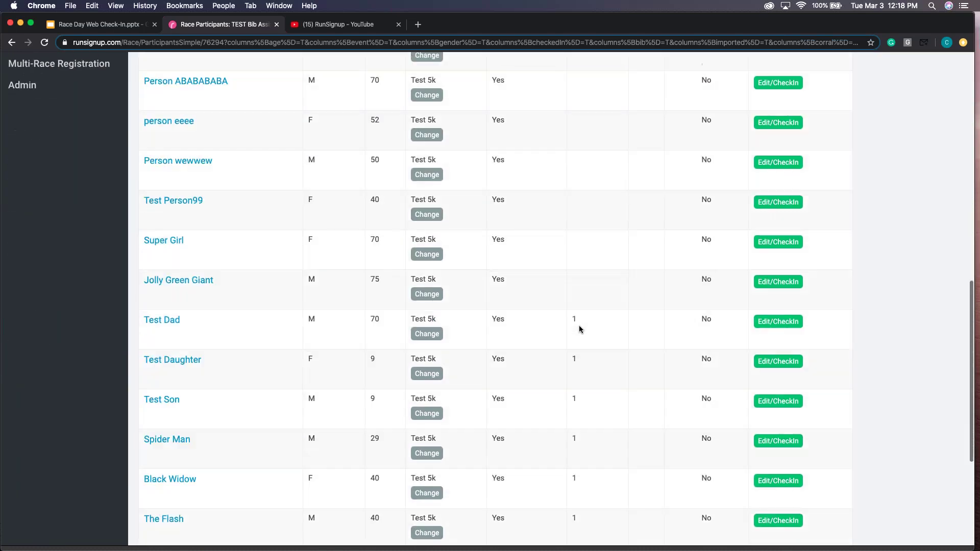
Check in the Test Dad participant with bib number 1001 and save
{"action": "left_click", "coordinate": [785, 220]}
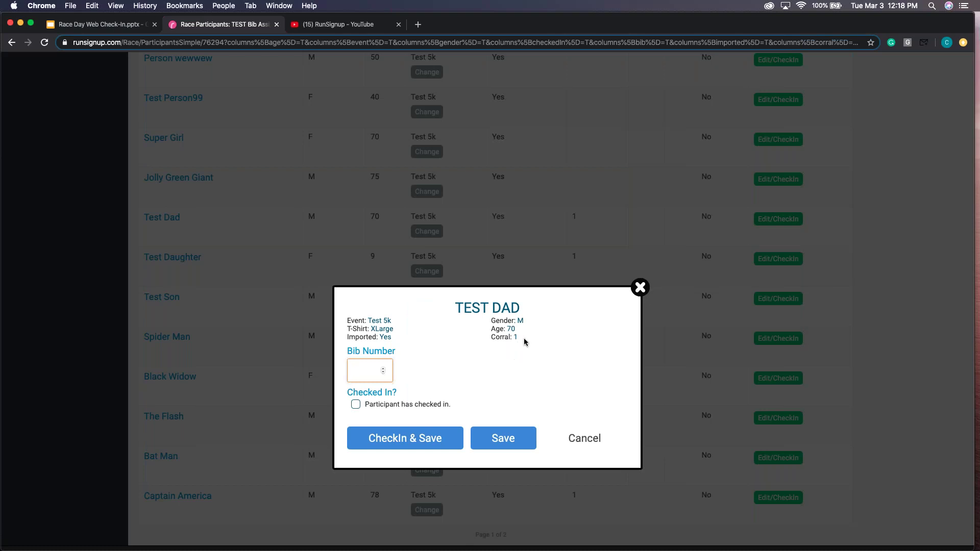
{"action": "left_click_drag", "start_coordinate": [524, 340], "coordinate": [489, 325]}
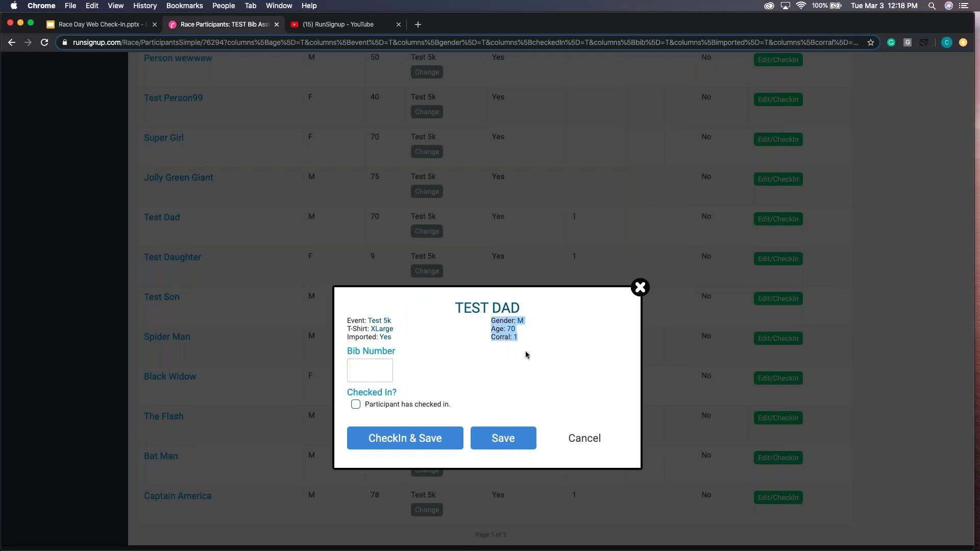
{"action": "left_click", "coordinate": [544, 389]}
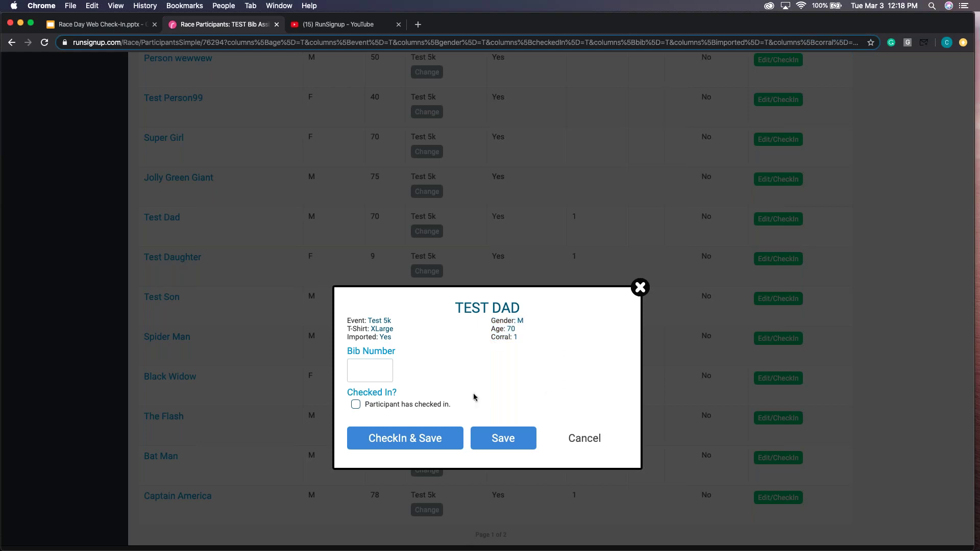
{"action": "left_click", "coordinate": [361, 368]}
{"action": "type", "text": "1001"}
{"action": "left_click", "coordinate": [406, 438]}
Show page 2 of the participant list
{"action": "scroll", "coordinate": [614, 321], "scroll_direction": "up", "scroll_amount": 10}
{"action": "scroll", "coordinate": [614, 321], "scroll_direction": "up", "scroll_amount": 5}
{"action": "scroll", "coordinate": [612, 322], "scroll_direction": "down", "scroll_amount": 15}
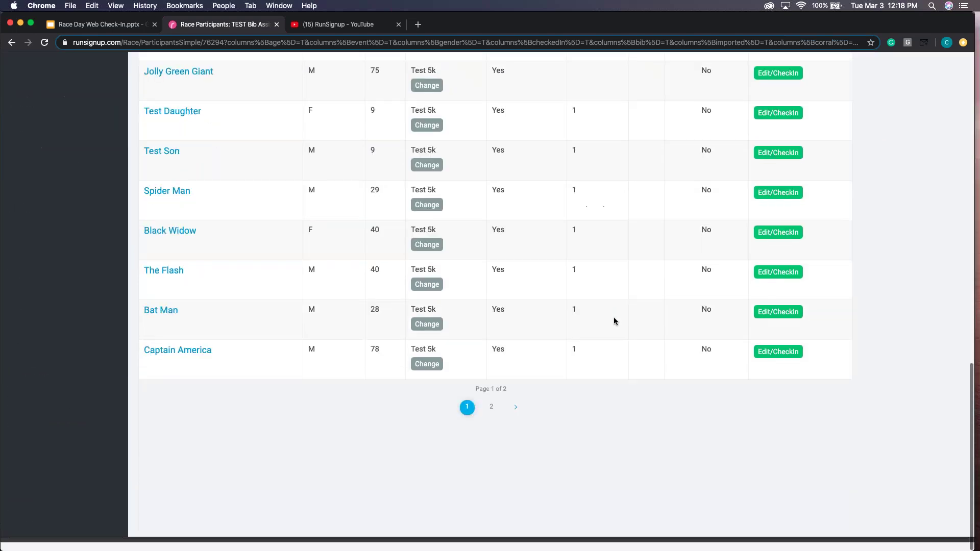
{"action": "left_click", "coordinate": [492, 416]}
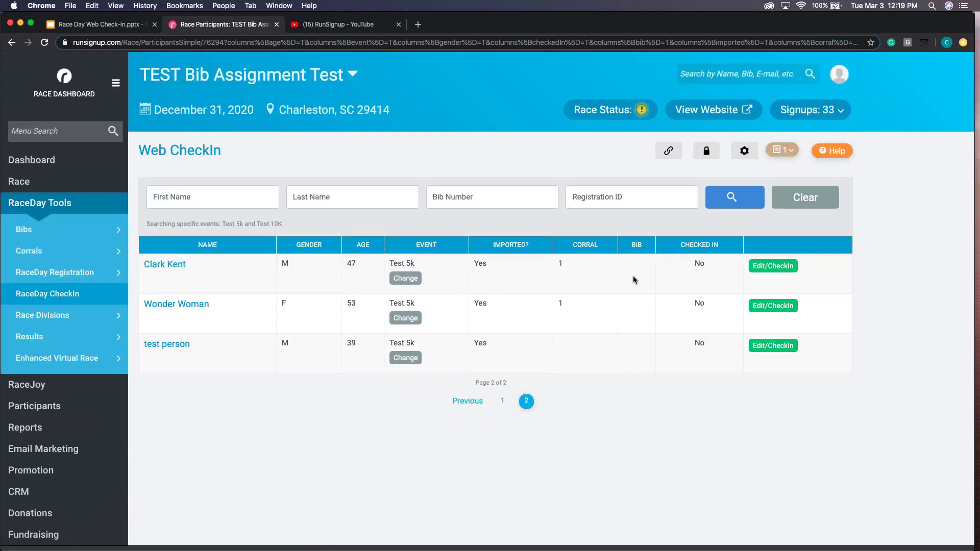
Untick Hide Checked In and update the report so checked-in runners reappear in the list
{"action": "left_click", "coordinate": [742, 152]}
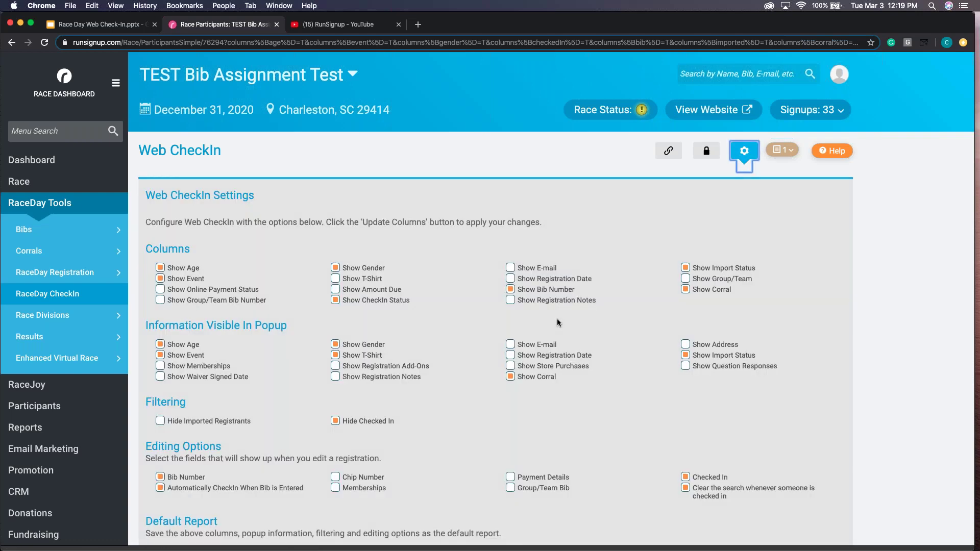
{"action": "scroll", "coordinate": [557, 319], "scroll_direction": "down", "scroll_amount": 5}
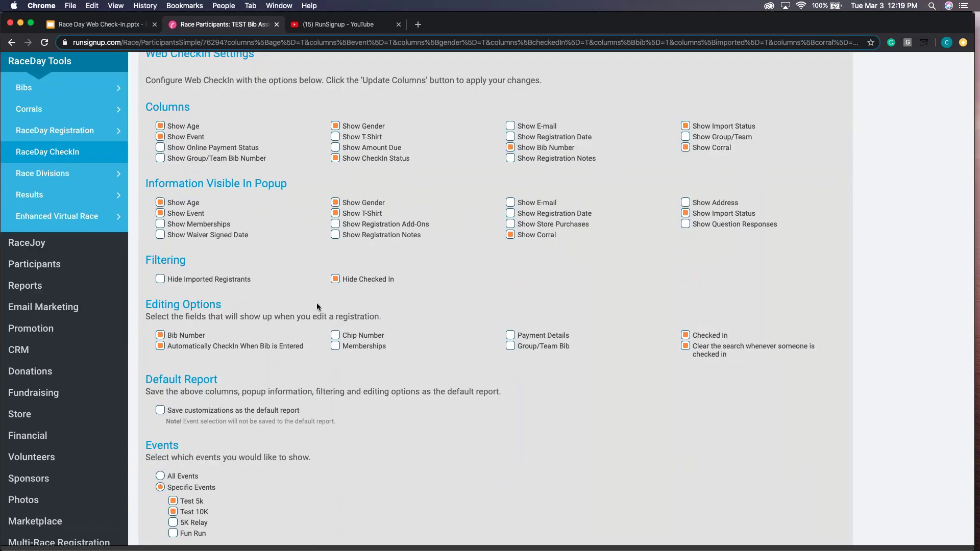
{"action": "left_click", "coordinate": [335, 279]}
{"action": "scroll", "coordinate": [467, 297], "scroll_direction": "down", "scroll_amount": 5}
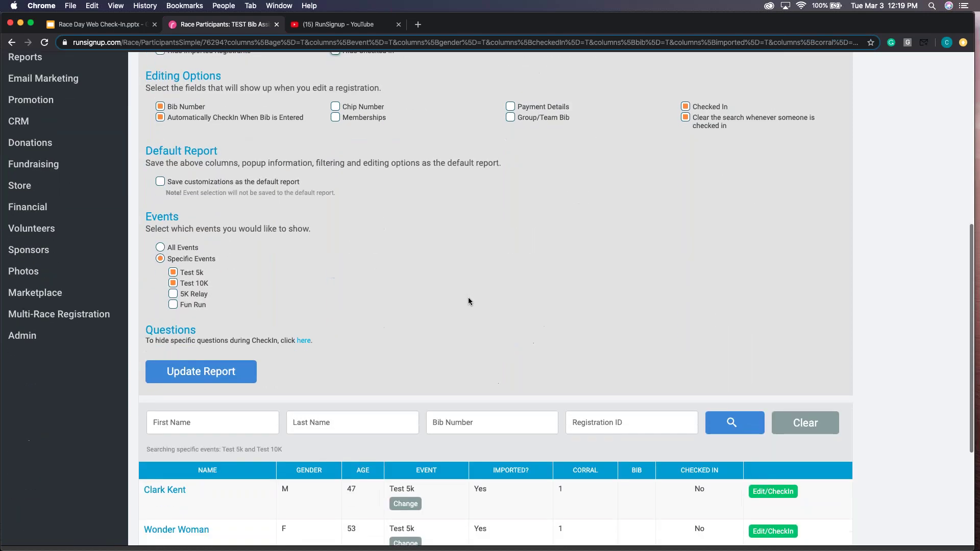
{"action": "left_click", "coordinate": [202, 359]}
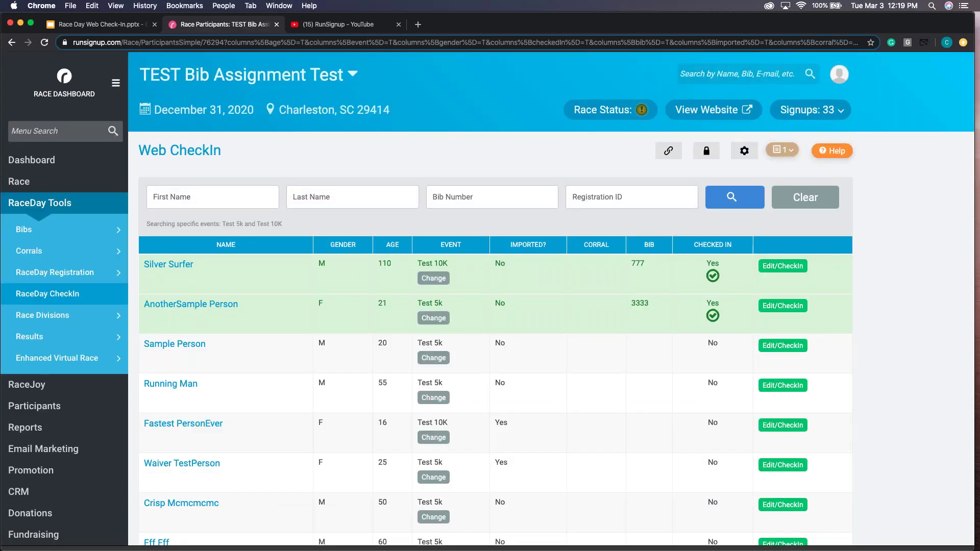
{"action": "scroll", "coordinate": [553, 409], "scroll_direction": "down", "scroll_amount": 6}
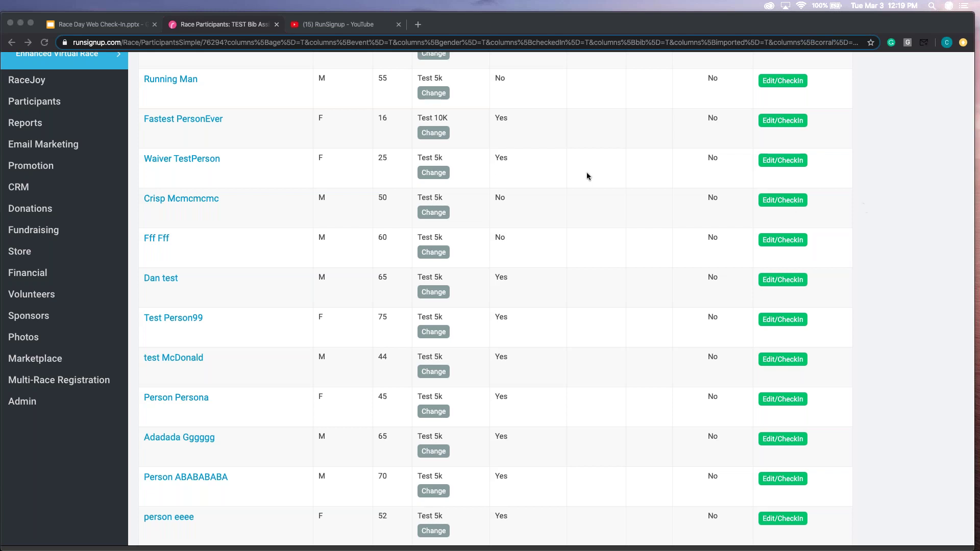
{"action": "scroll", "coordinate": [576, 174], "scroll_direction": "up", "scroll_amount": 6}
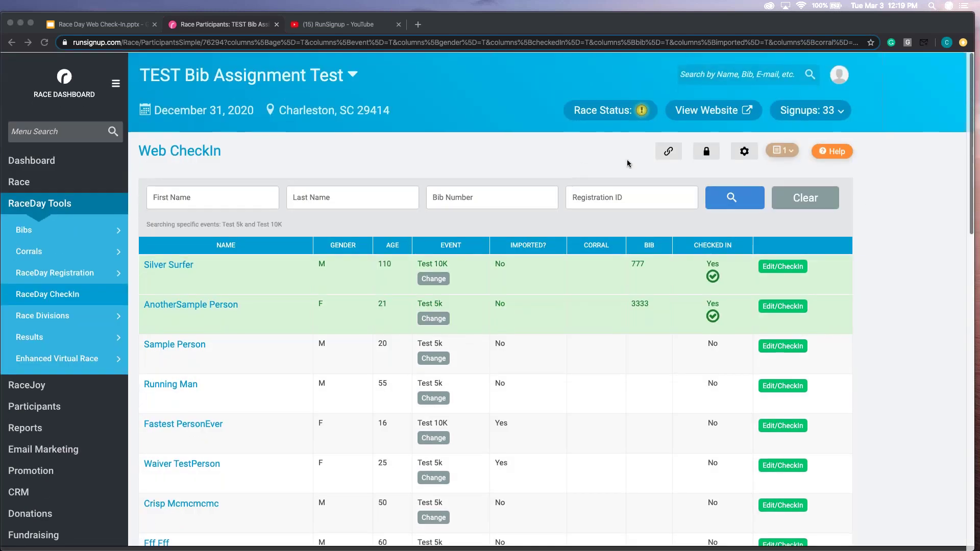
Generate a remote check-in link using the current columns and dismiss the confirmation
{"action": "left_click", "coordinate": [667, 151]}
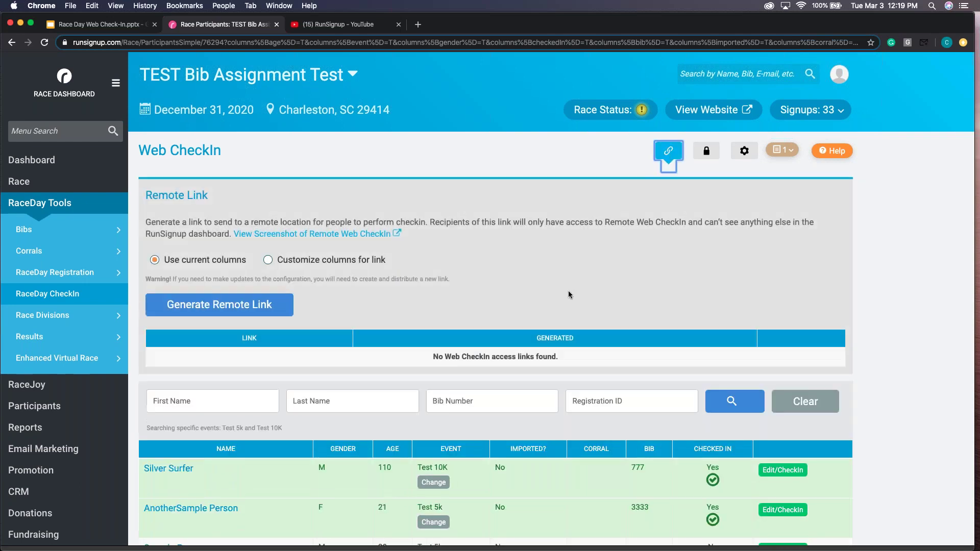
{"action": "left_click", "coordinate": [244, 304]}
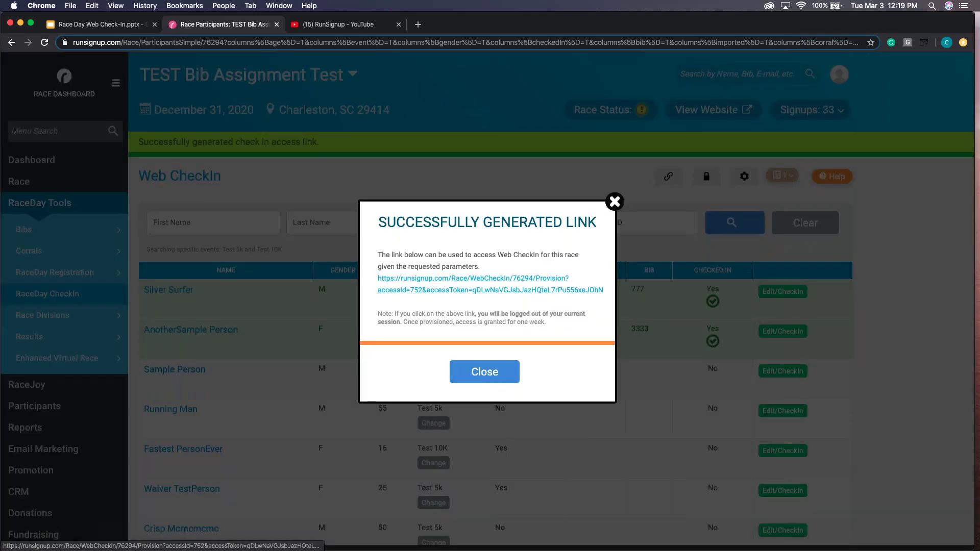
{"action": "left_click", "coordinate": [705, 260]}
{"action": "left_click", "coordinate": [668, 177]}
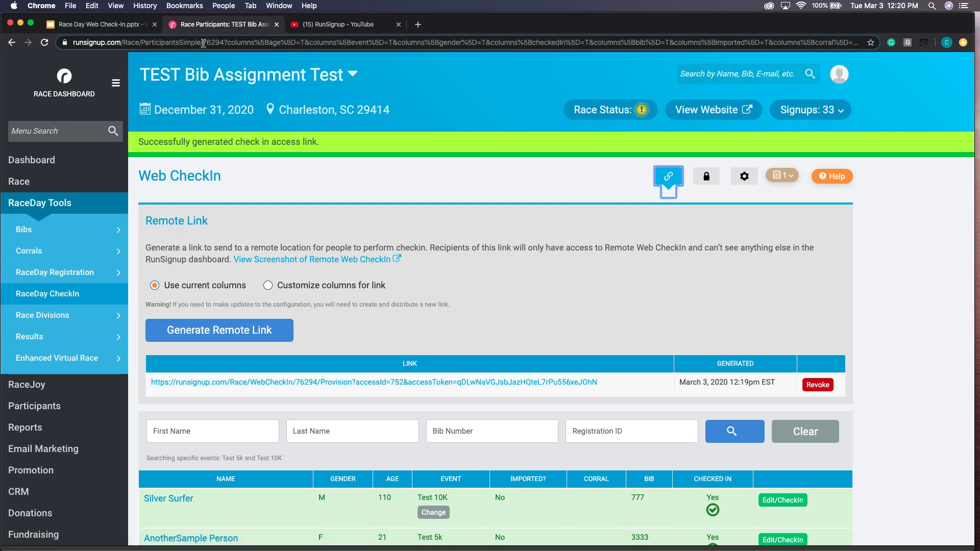
{"action": "left_click", "coordinate": [203, 43]}
{"action": "left_click", "coordinate": [210, 42]}
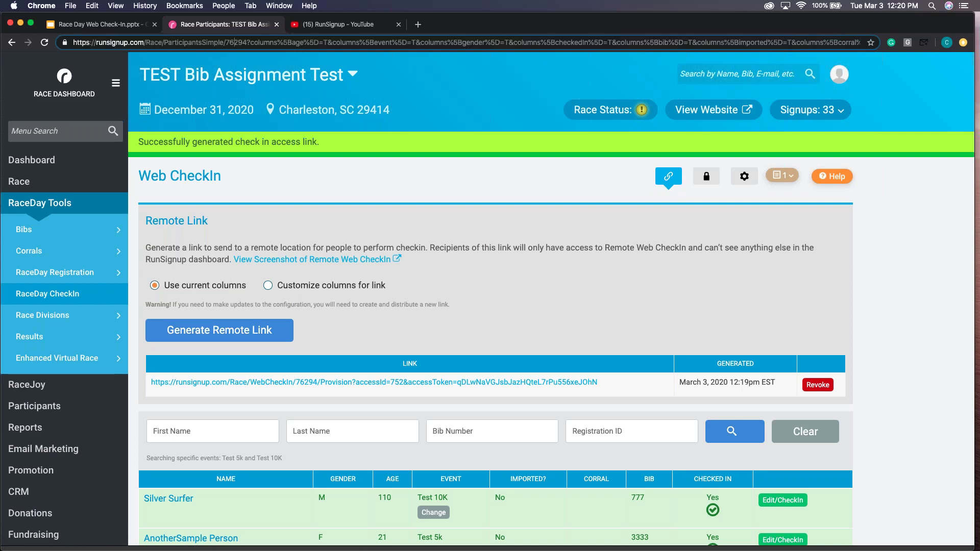
{"action": "double_click", "coordinate": [232, 42]}
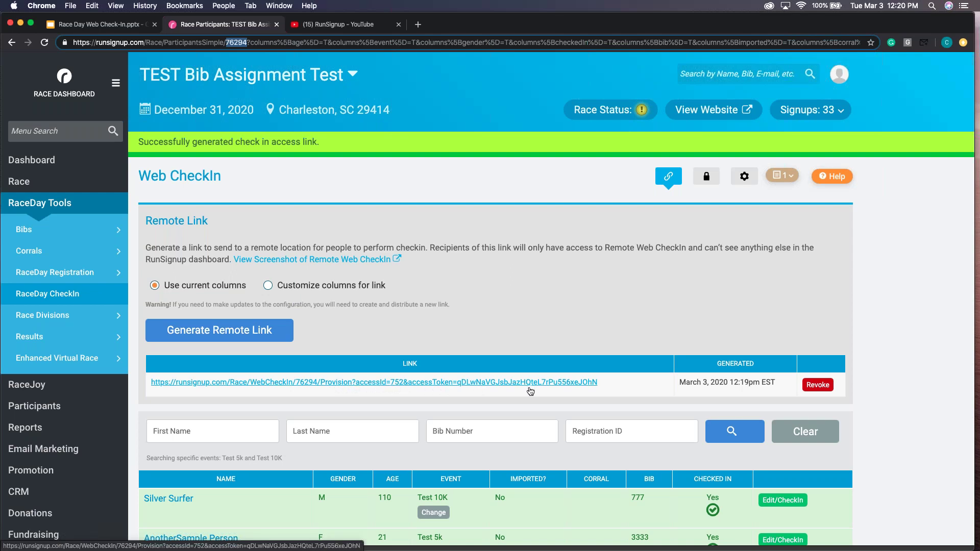
{"action": "left_click_drag", "start_coordinate": [598, 380], "coordinate": [457, 378]}
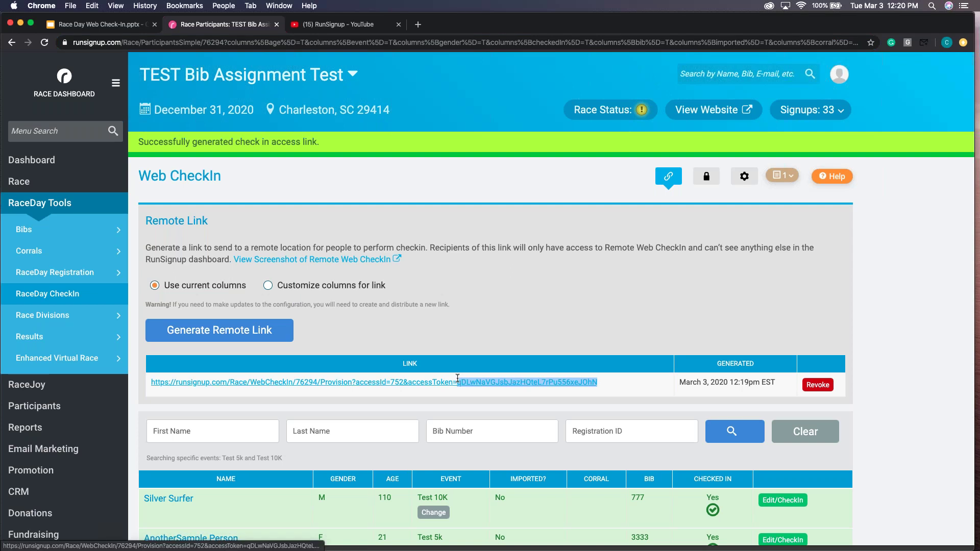
{"action": "left_click", "coordinate": [632, 384]}
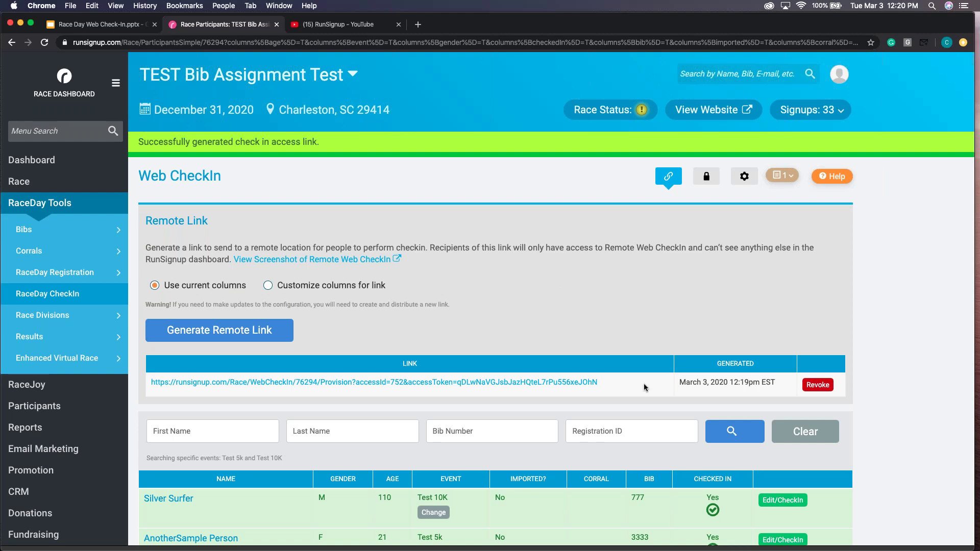
Review the Web CheckIn settings, then close them to show the participant list
{"action": "left_click", "coordinate": [745, 176]}
{"action": "scroll", "coordinate": [608, 249], "scroll_direction": "down", "scroll_amount": 5}
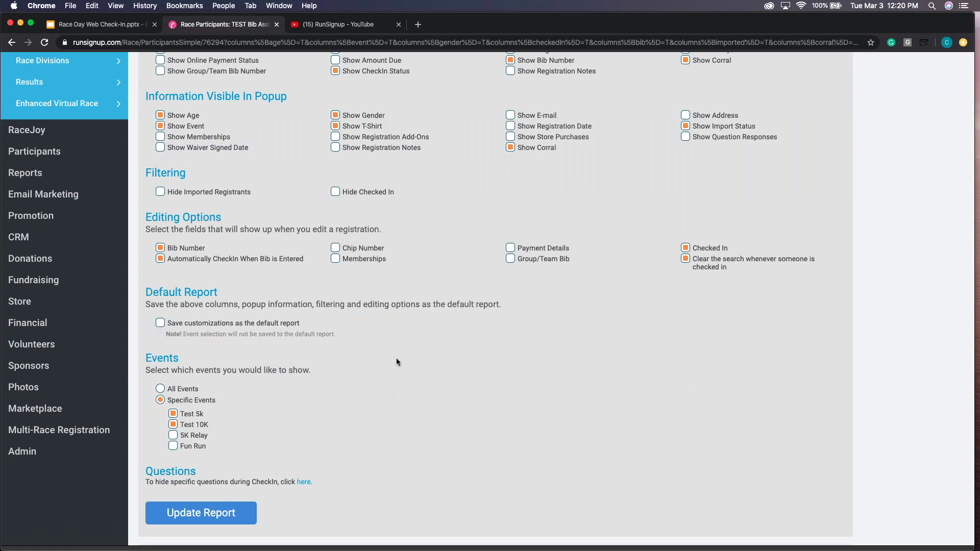
{"action": "scroll", "coordinate": [396, 357], "scroll_direction": "up", "scroll_amount": 4}
{"action": "scroll", "coordinate": [396, 357], "scroll_direction": "up", "scroll_amount": 1}
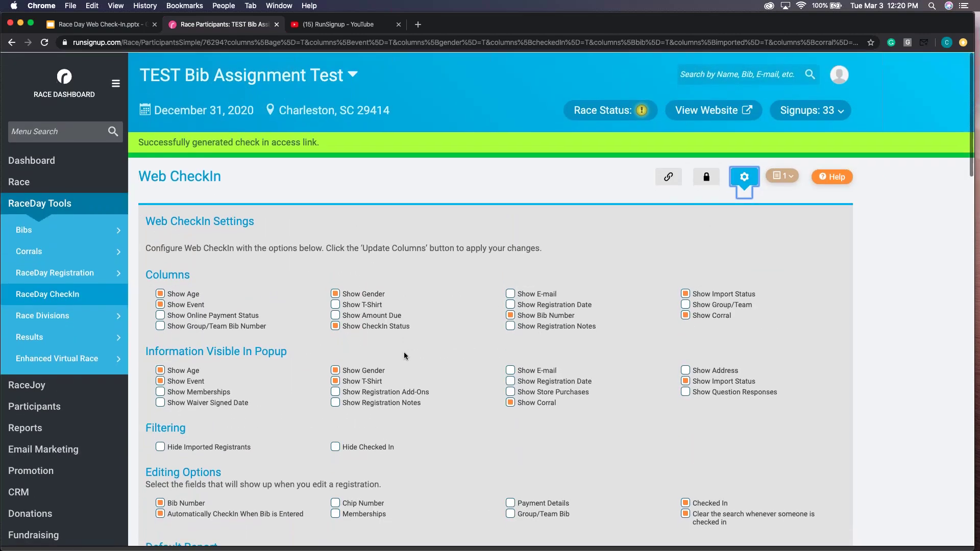
{"action": "left_click", "coordinate": [741, 187]}
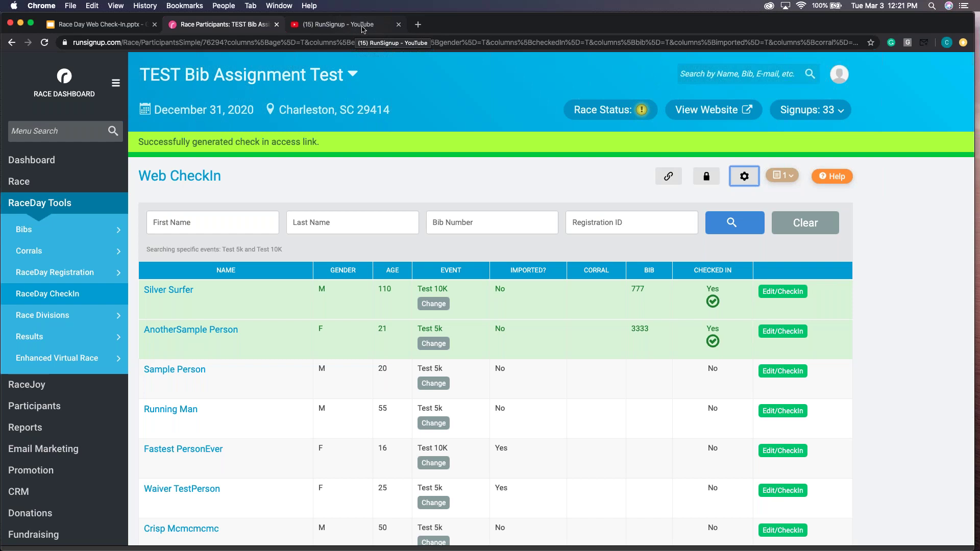
Glance at the YouTube channel and slide deck, then return to the participant list
{"action": "left_click", "coordinate": [363, 27]}
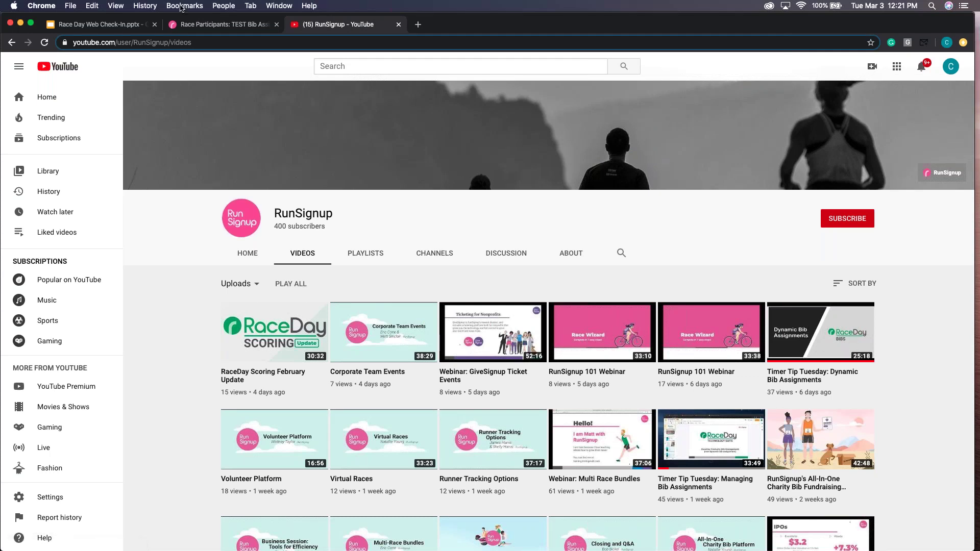
{"action": "left_click", "coordinate": [124, 26]}
{"action": "left_click", "coordinate": [199, 26]}
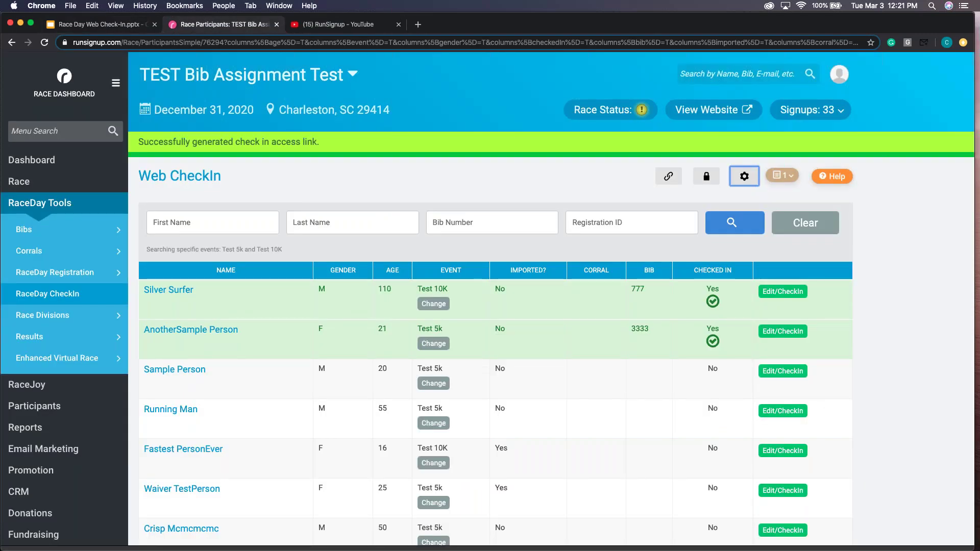
{"action": "left_click", "coordinate": [618, 227]}
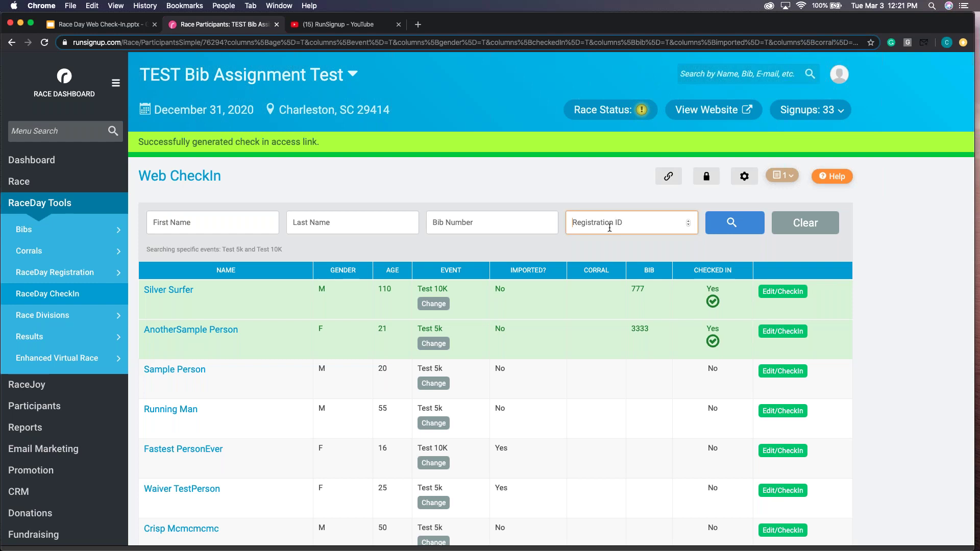
{"action": "key", "text": "Return"}
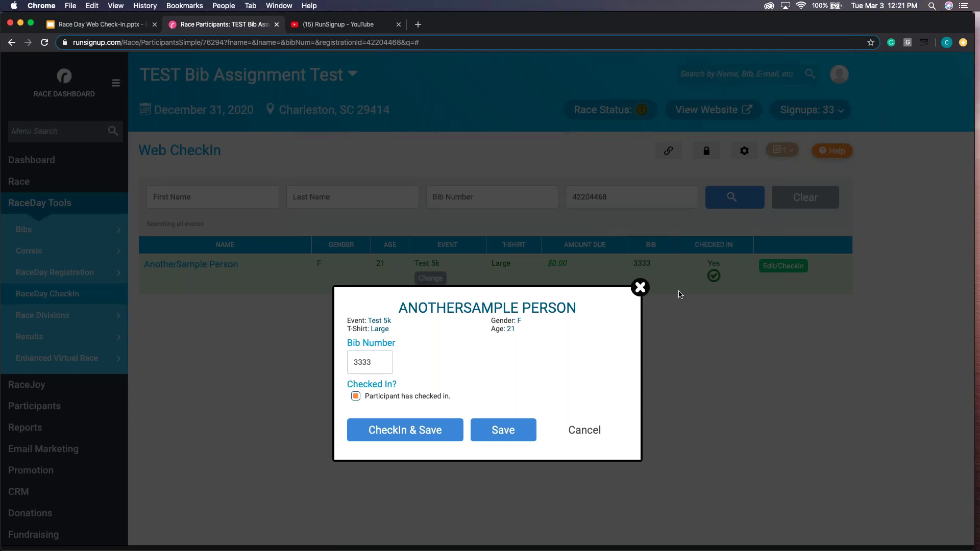
{"action": "left_click", "coordinate": [639, 287]}
{"action": "left_click", "coordinate": [627, 194]}
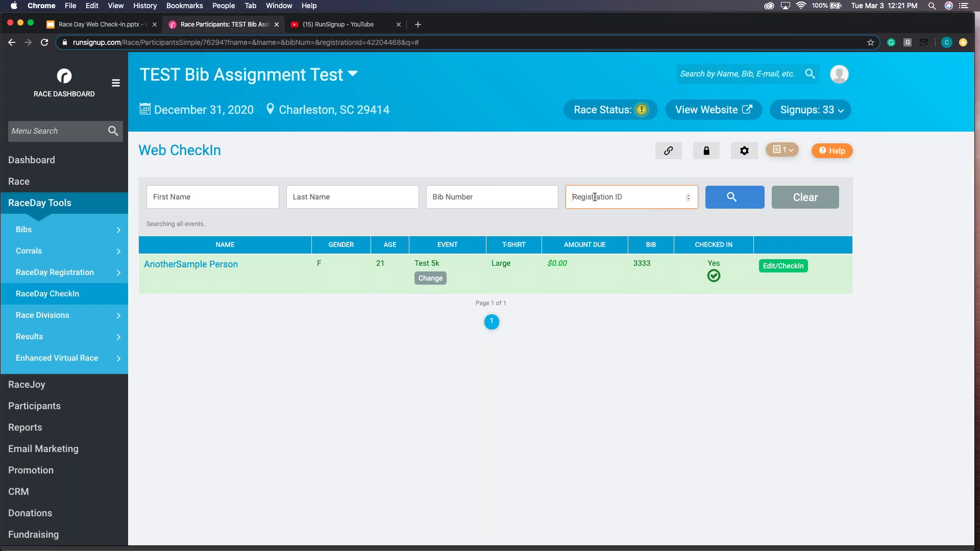
{"action": "type", "text": "42204229"}
{"action": "key", "text": "Return"}
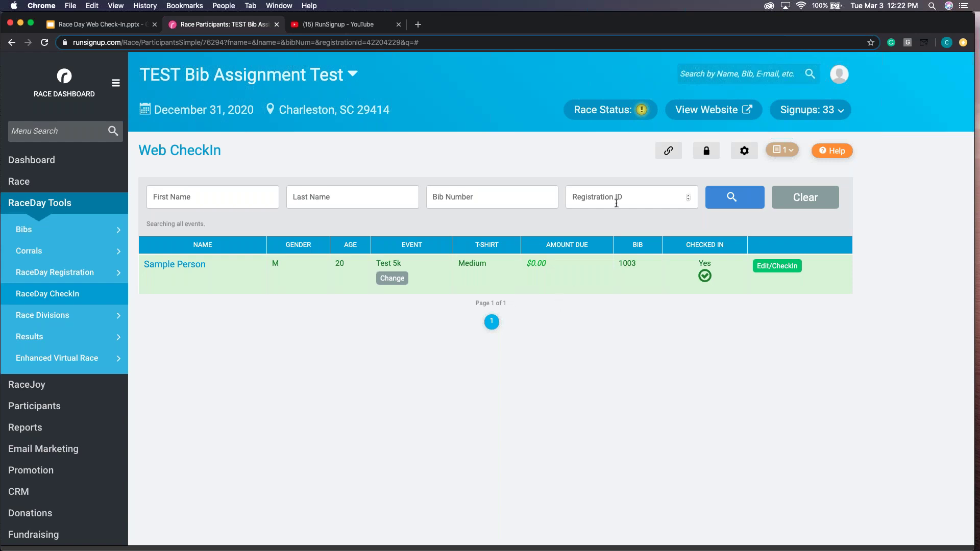
{"action": "left_click", "coordinate": [588, 200]}
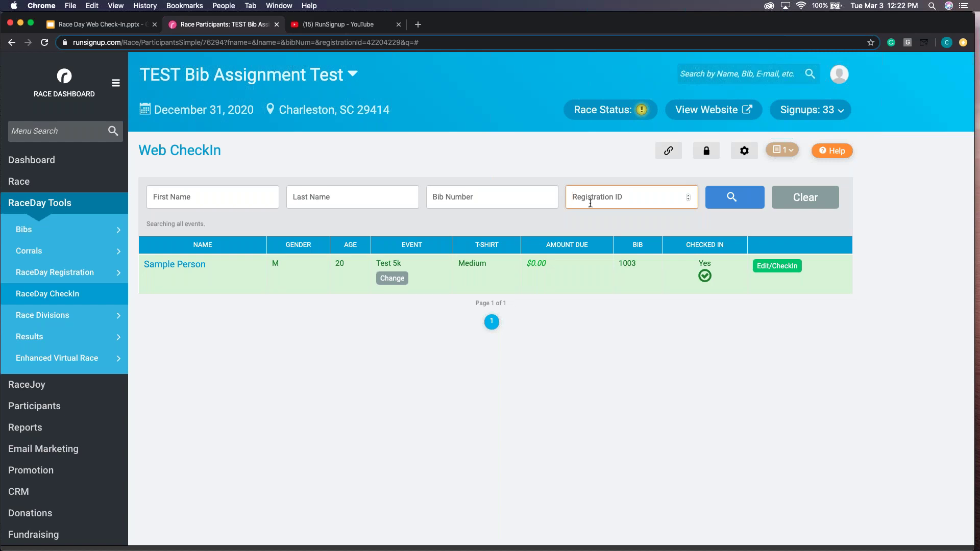
{"action": "type", "text": "42204468"}
{"action": "key", "text": "Return"}
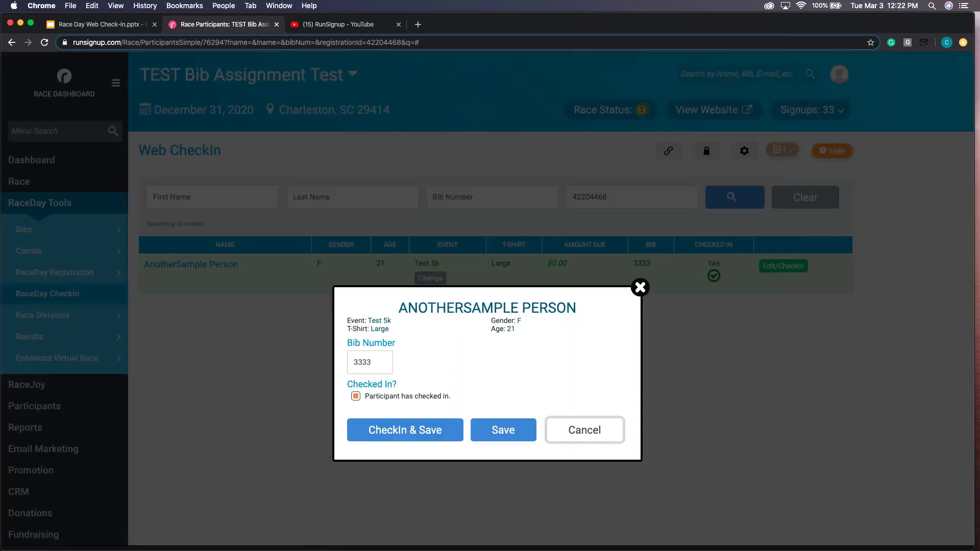
Cancel the check-in form without changes and clear the Registration ID search field
{"action": "left_click", "coordinate": [600, 432]}
{"action": "double_click", "coordinate": [606, 201]}
{"action": "key", "text": "BackSpace"}
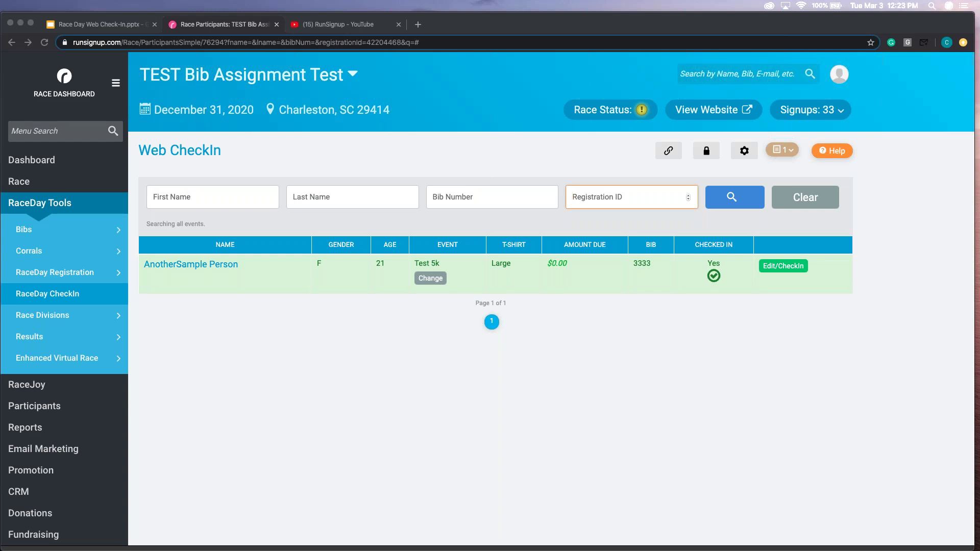
Show the remote link panel listing the March 3, 2020 12:19pm EST link and its Revoke button
{"action": "left_click", "coordinate": [669, 150]}
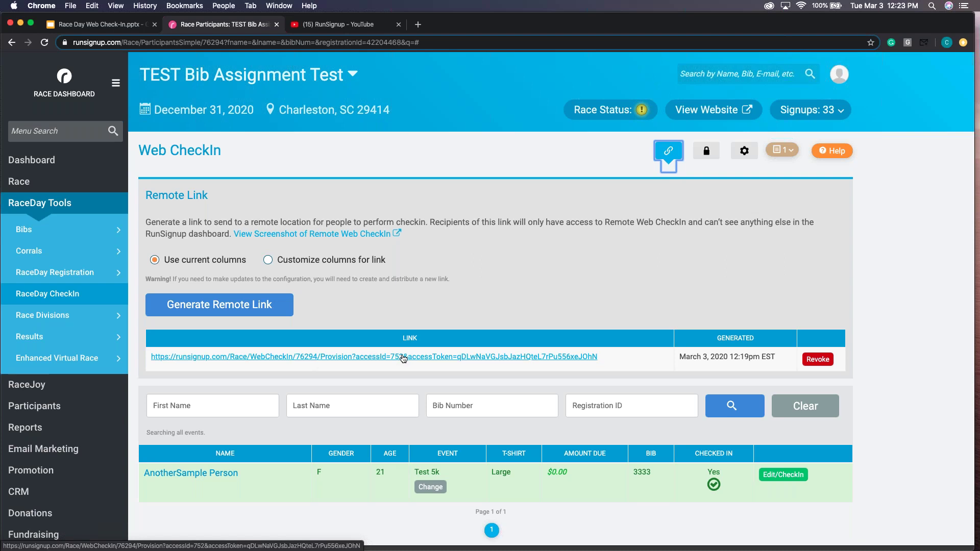
{"action": "left_click", "coordinate": [824, 366]}
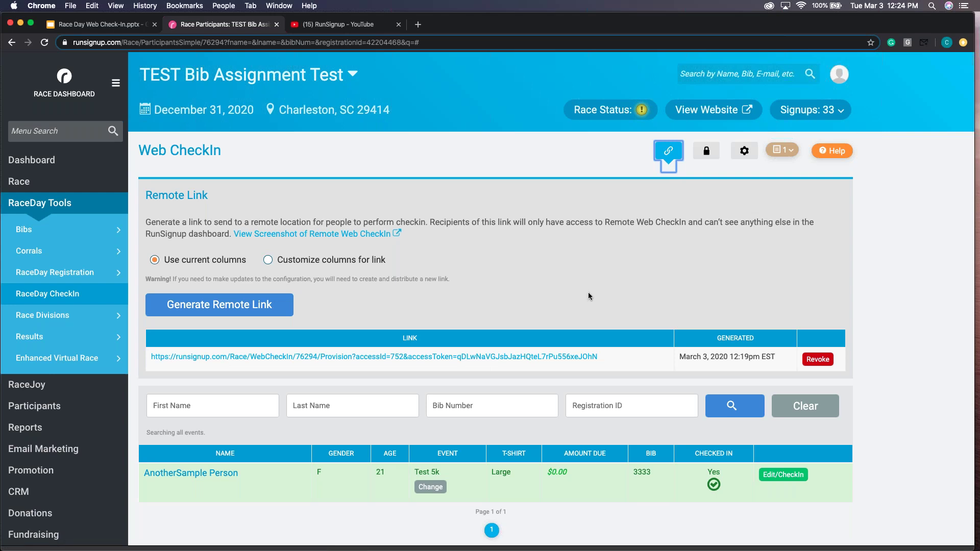
{"action": "left_click", "coordinate": [268, 260]}
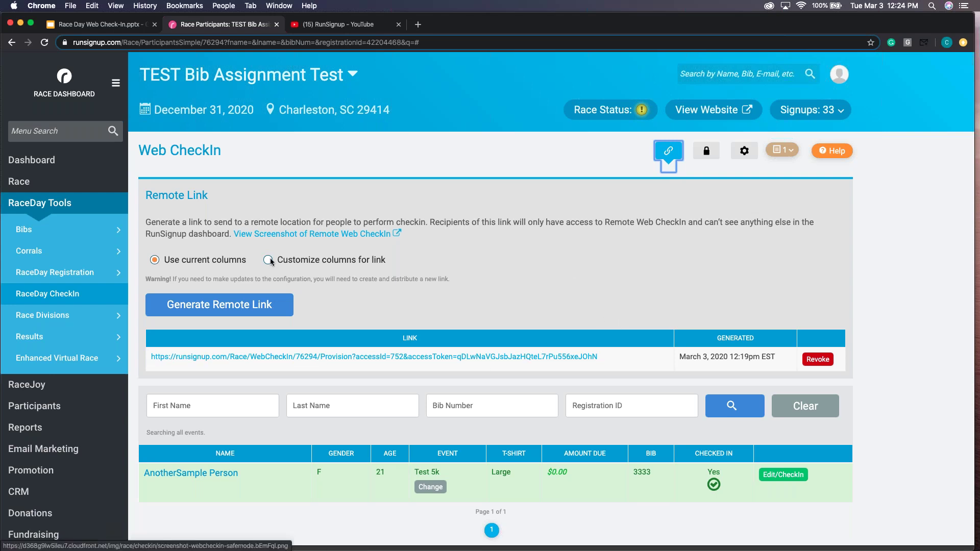
{"action": "scroll", "coordinate": [461, 439], "scroll_direction": "down", "scroll_amount": 5}
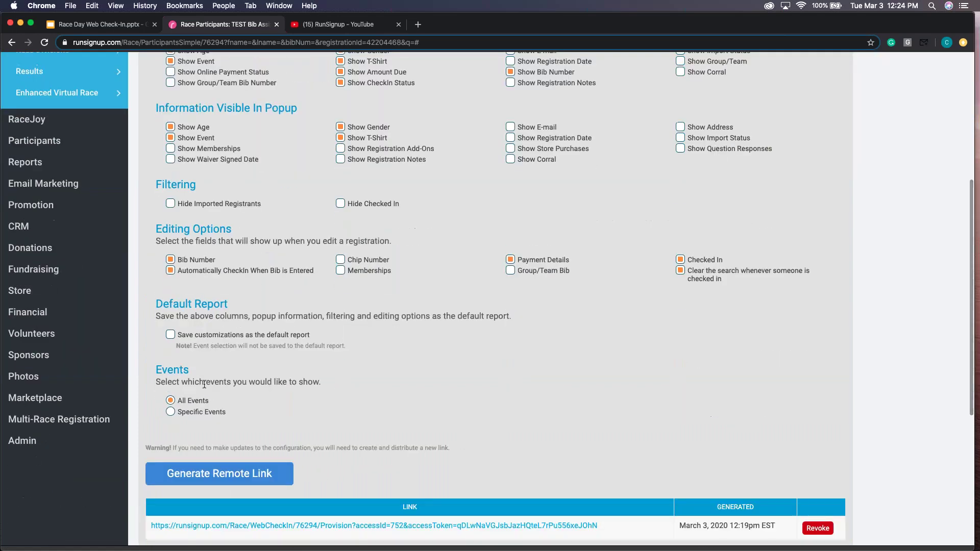
{"action": "left_click", "coordinate": [170, 411]}
{"action": "left_click", "coordinate": [184, 447]}
{"action": "left_click", "coordinate": [183, 457]}
{"action": "left_click", "coordinate": [183, 447]}
{"action": "left_click", "coordinate": [184, 425]}
{"action": "left_click", "coordinate": [183, 436]}
{"action": "left_click", "coordinate": [184, 447]}
{"action": "left_click", "coordinate": [183, 458]}
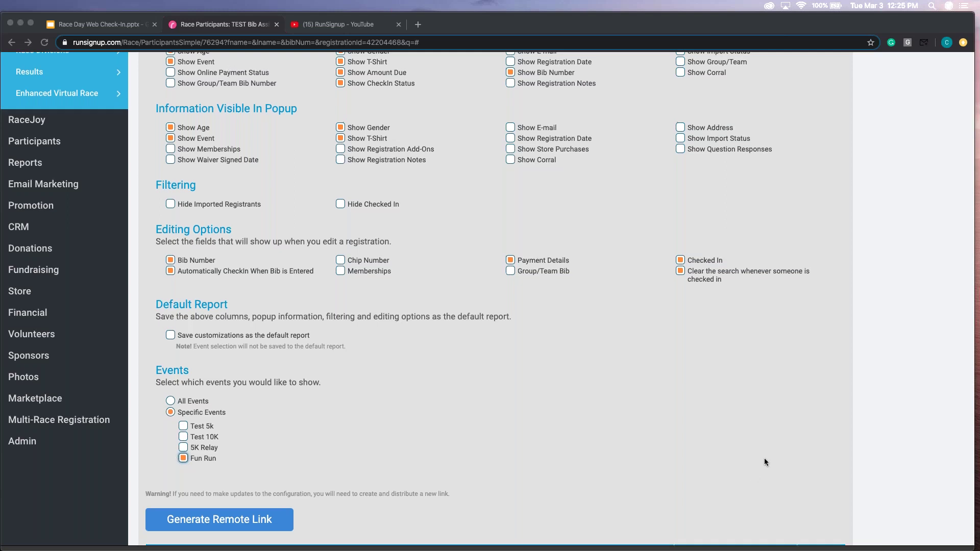
{"action": "scroll", "coordinate": [764, 462], "scroll_direction": "up", "scroll_amount": 10}
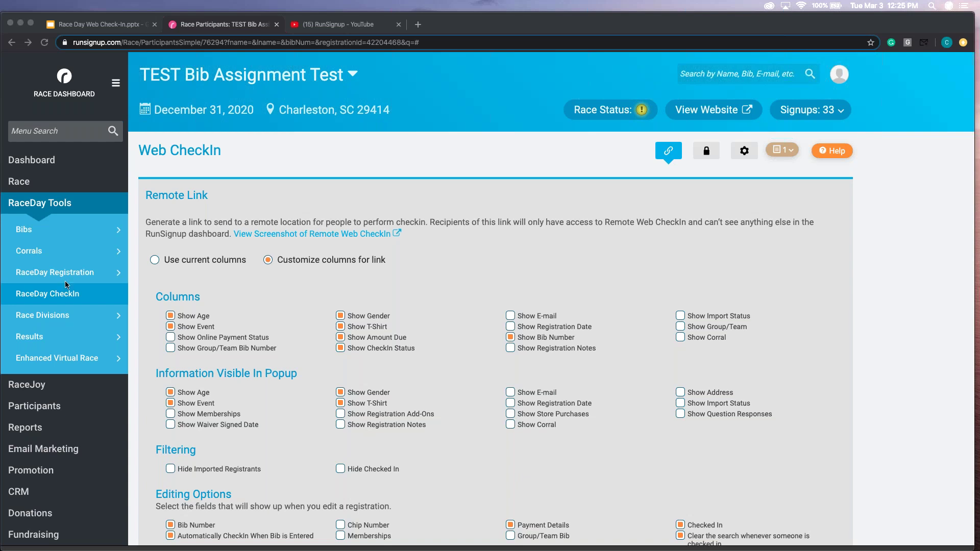
Open the CheckIn Stats report from the RaceDay CheckIn overview
{"action": "left_click", "coordinate": [47, 298]}
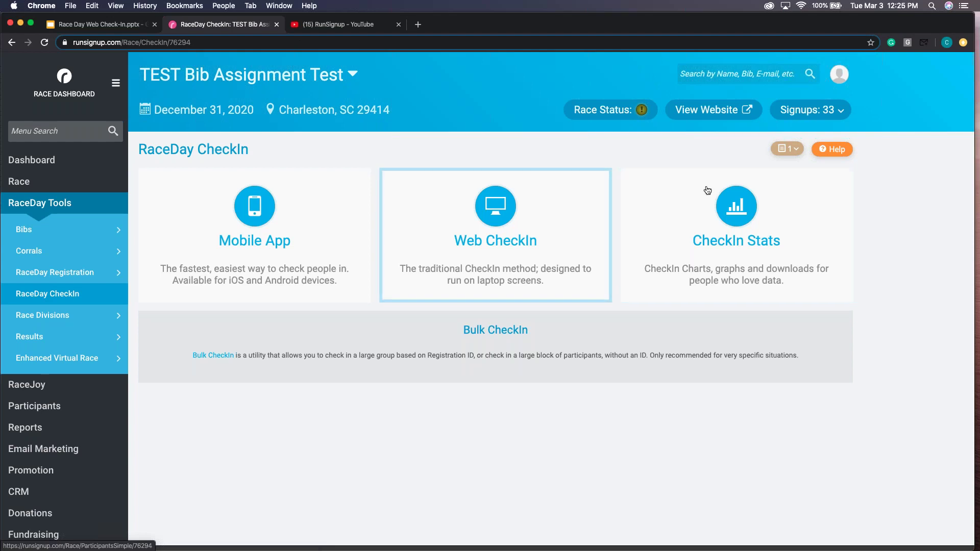
{"action": "left_click", "coordinate": [753, 226]}
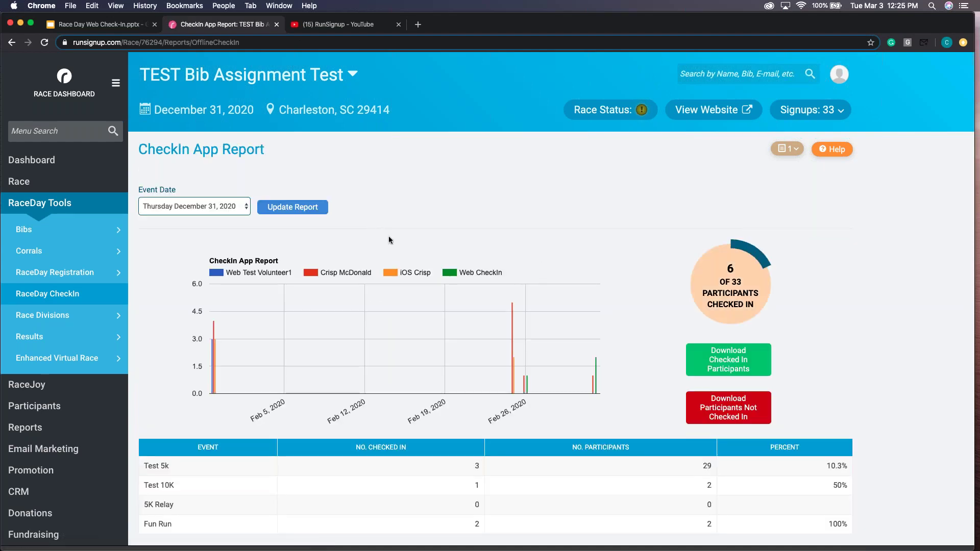
{"action": "left_click", "coordinate": [39, 293]}
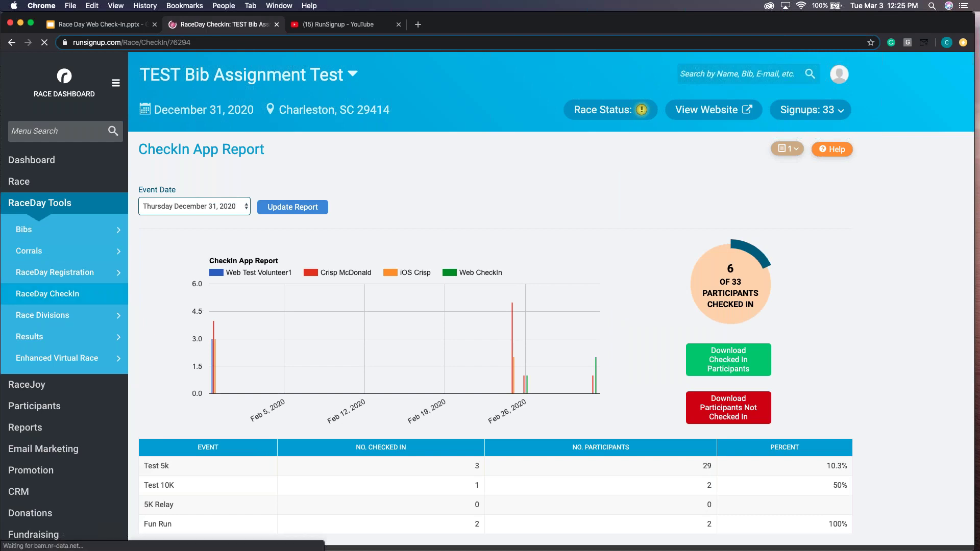
{"action": "left_click", "coordinate": [751, 219]}
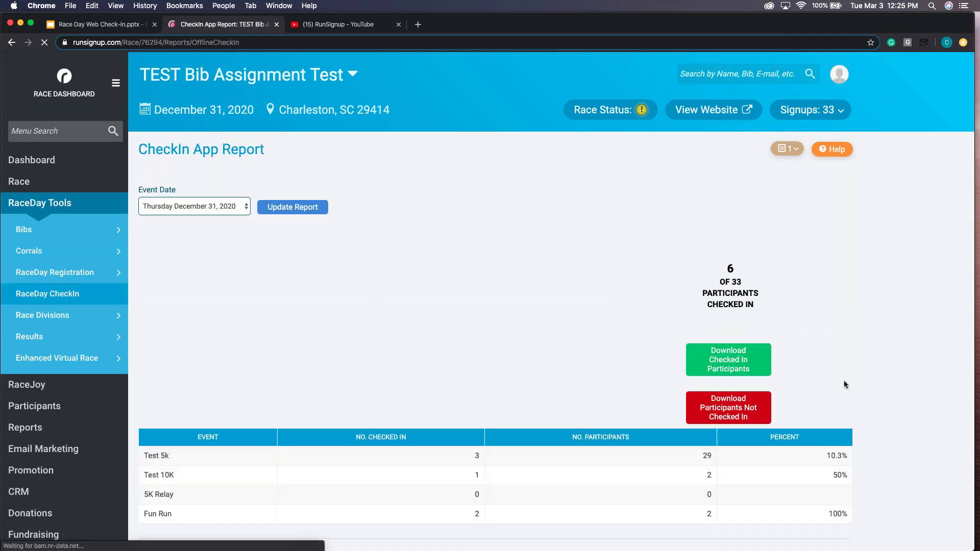
Review the CheckIn App Report: 6 of 33 checked in, per-event counts, check-in-by-time charts
{"action": "scroll", "coordinate": [844, 381], "scroll_direction": "down", "scroll_amount": 3}
{"action": "scroll", "coordinate": [844, 384], "scroll_direction": "down", "scroll_amount": 6}
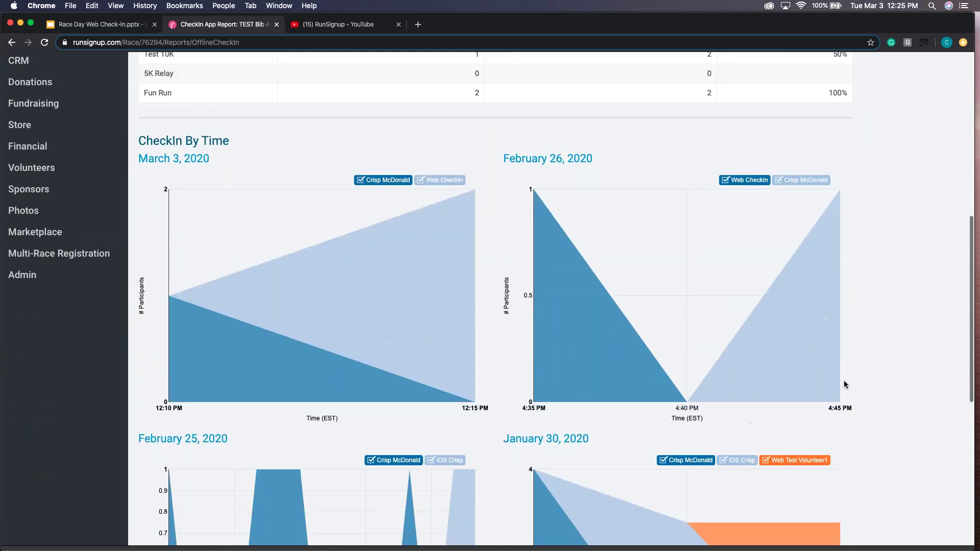
{"action": "mouse_move", "coordinate": [602, 252]}
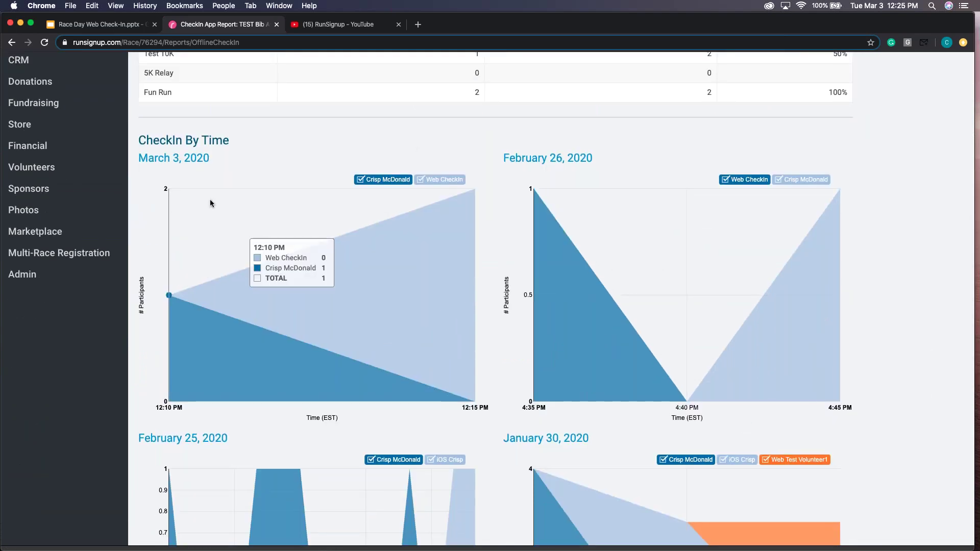
{"action": "mouse_move", "coordinate": [340, 258]}
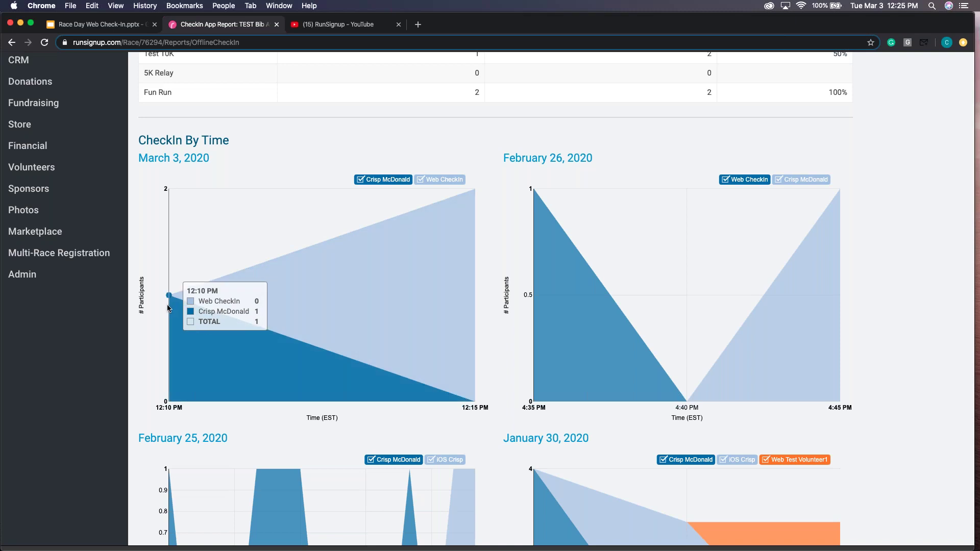
{"action": "mouse_move", "coordinate": [394, 269]}
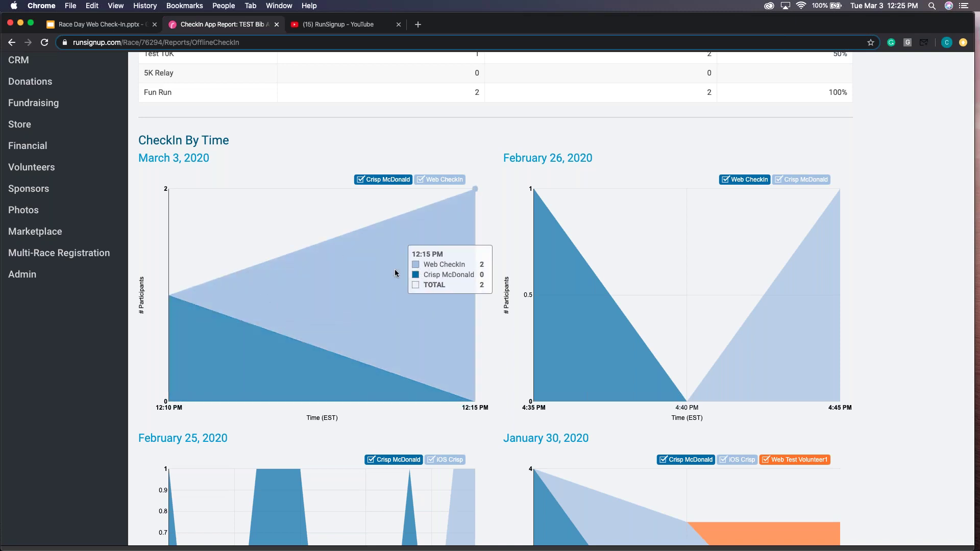
{"action": "mouse_move", "coordinate": [528, 236]}
{"action": "mouse_move", "coordinate": [426, 250]}
{"action": "scroll", "coordinate": [425, 250], "scroll_direction": "down", "scroll_amount": 2}
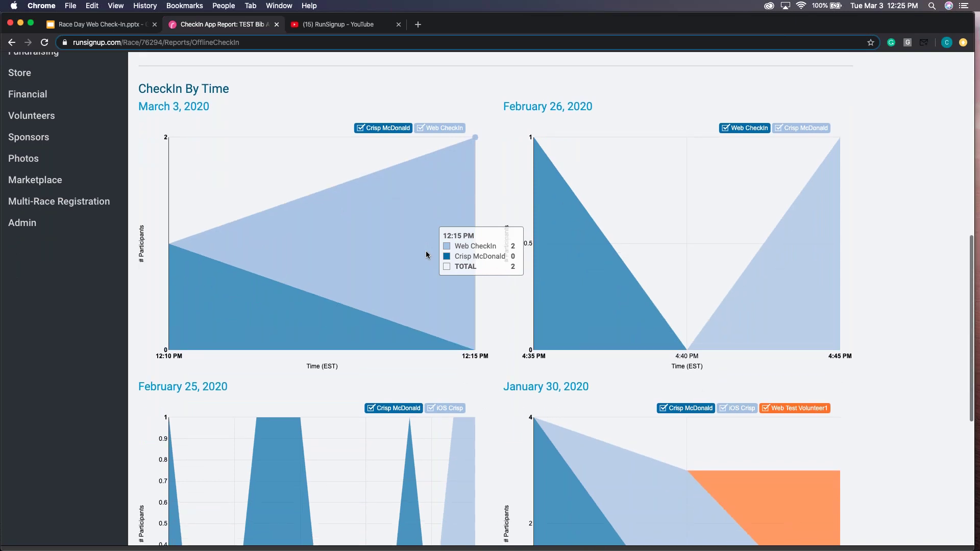
{"action": "scroll", "coordinate": [425, 250], "scroll_direction": "up", "scroll_amount": 2}
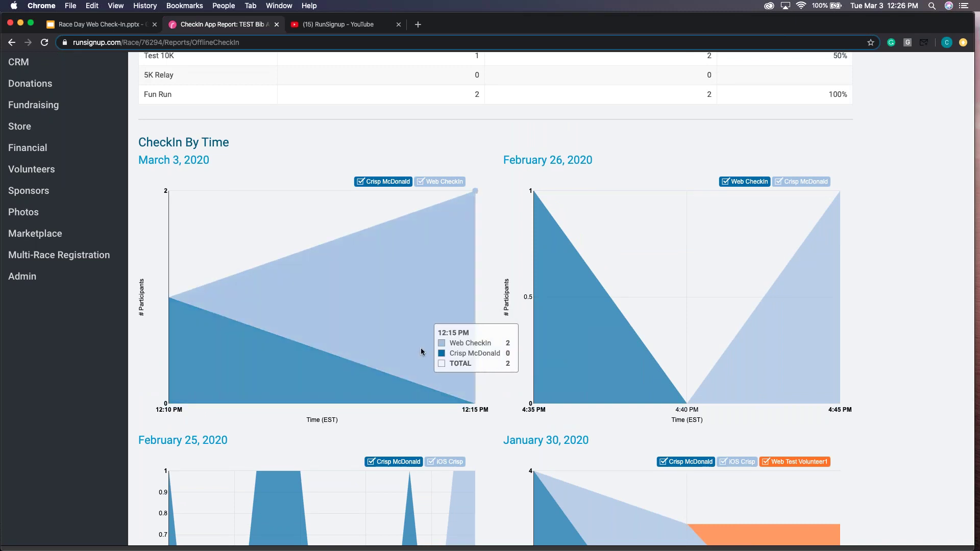
{"action": "scroll", "coordinate": [341, 295], "scroll_direction": "up", "scroll_amount": 4}
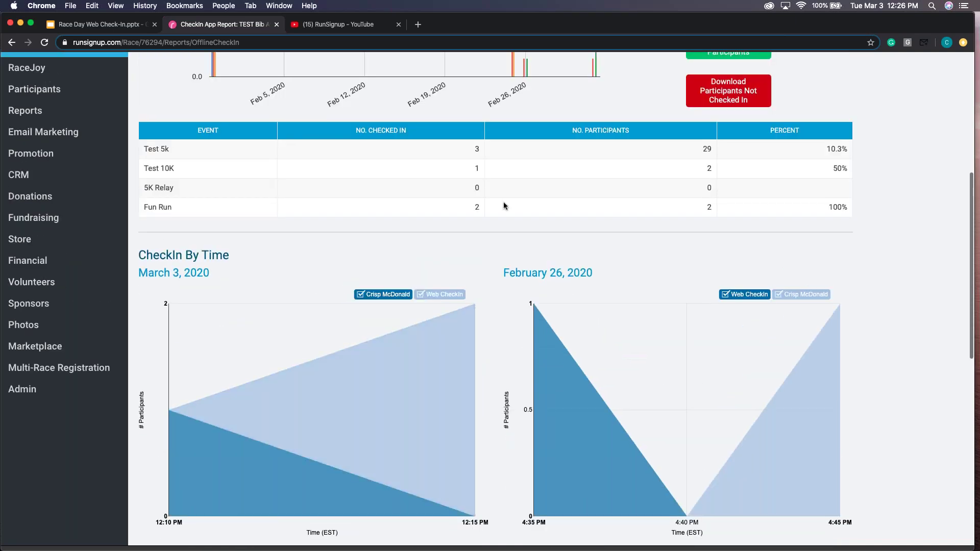
{"action": "scroll", "coordinate": [683, 223], "scroll_direction": "up", "scroll_amount": 5}
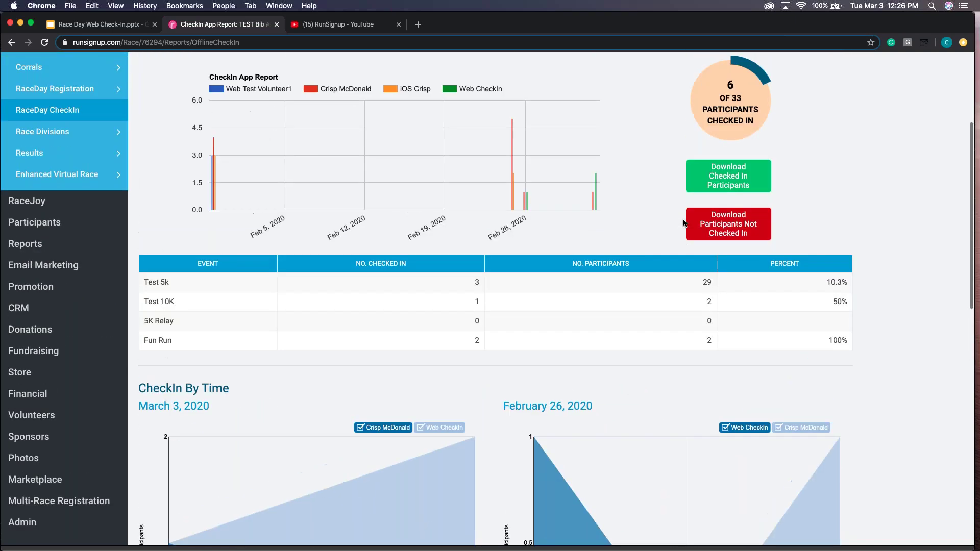
{"action": "mouse_move", "coordinate": [595, 205]}
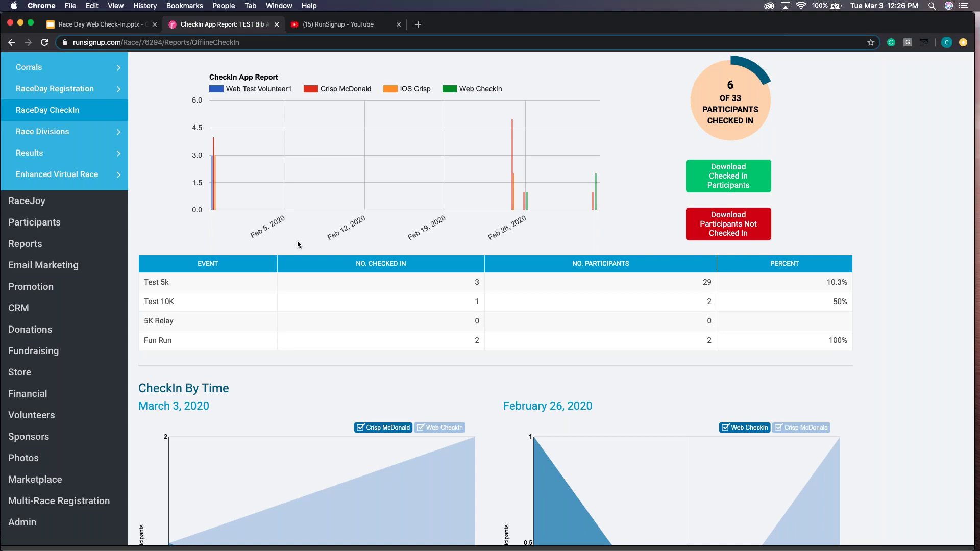
{"action": "scroll", "coordinate": [299, 244], "scroll_direction": "up", "scroll_amount": 3}
{"action": "scroll", "coordinate": [300, 244], "scroll_direction": "down", "scroll_amount": 15}
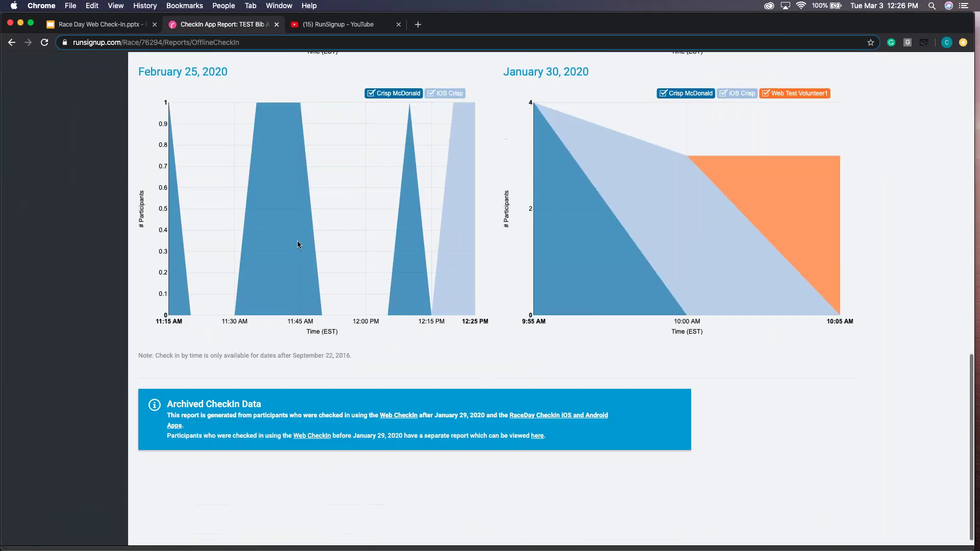
{"action": "scroll", "coordinate": [297, 242], "scroll_direction": "up", "scroll_amount": 3}
{"action": "scroll", "coordinate": [304, 247], "scroll_direction": "up", "scroll_amount": 15}
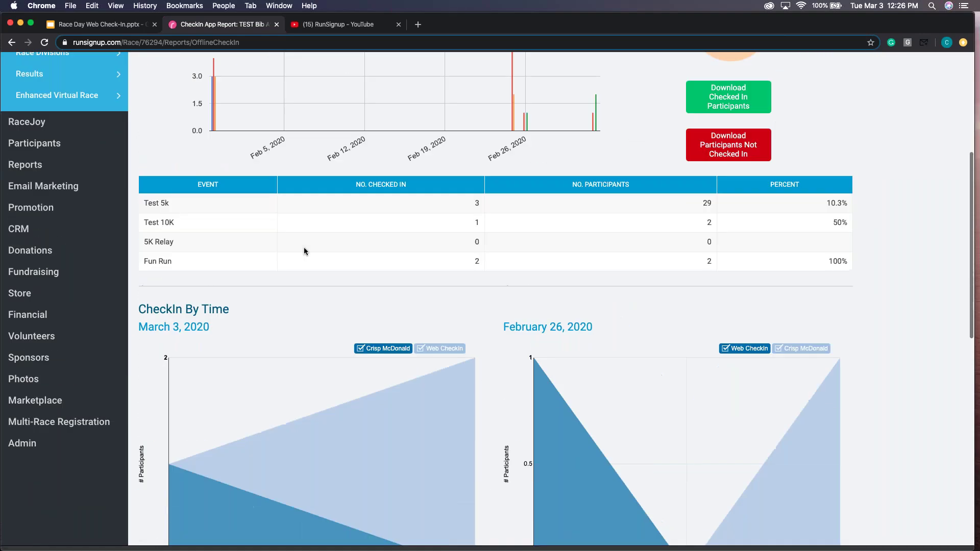
Go back to the RaceDay CheckIn overview via the RaceDay Tools sidebar
{"action": "left_click", "coordinate": [51, 249]}
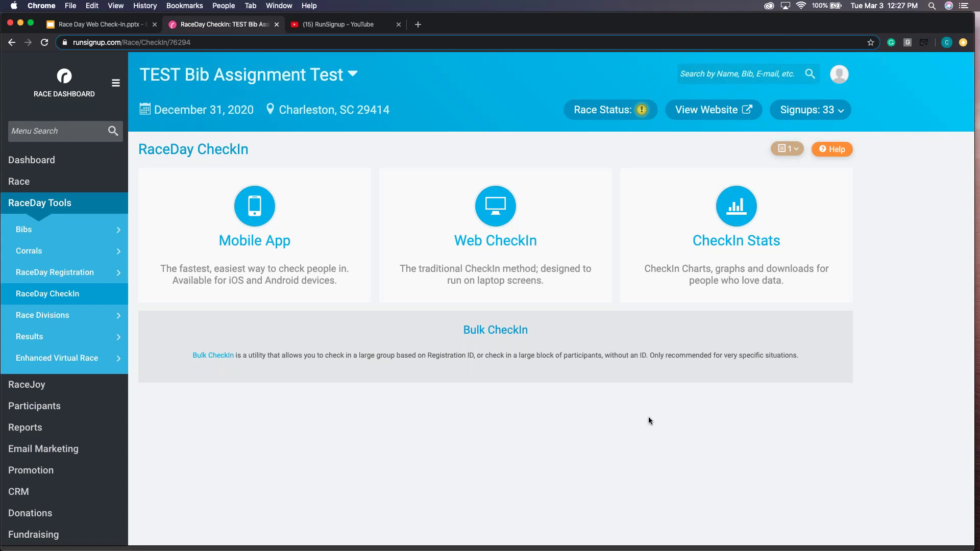
In the Race Day Web Check-In deck, view slides 3, 5, 6, 7 (bib 123 result) and 8
{"action": "left_click", "coordinate": [93, 26]}
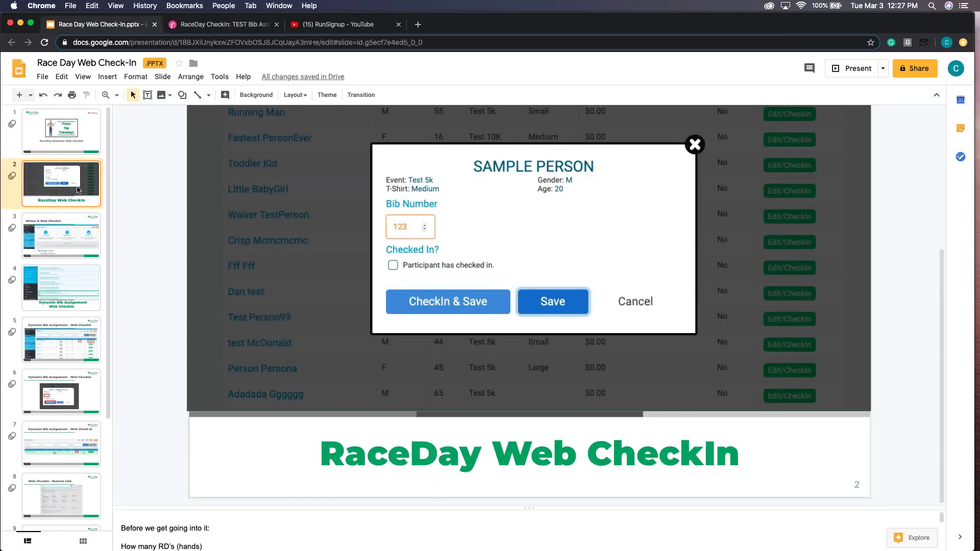
{"action": "left_click", "coordinate": [72, 233]}
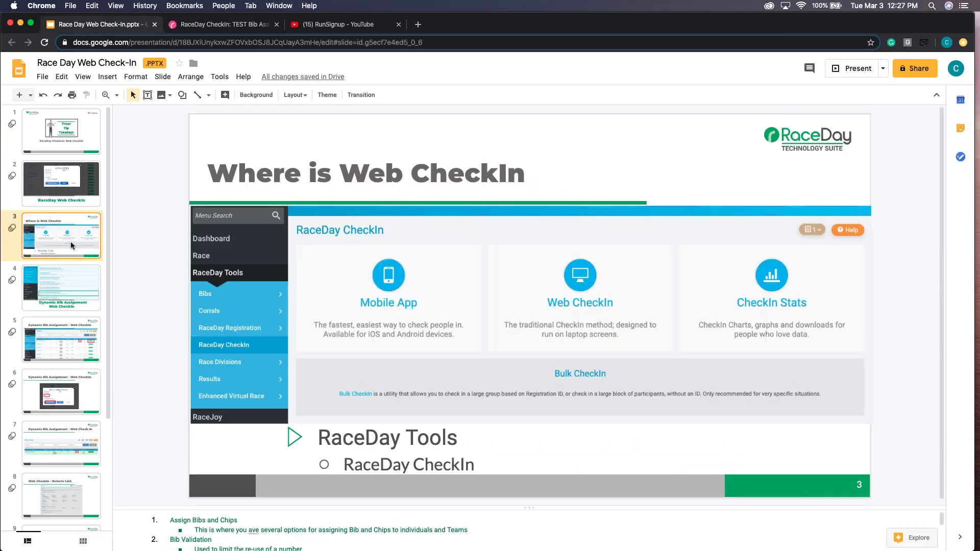
{"action": "left_click", "coordinate": [67, 301]}
{"action": "left_click", "coordinate": [59, 352]}
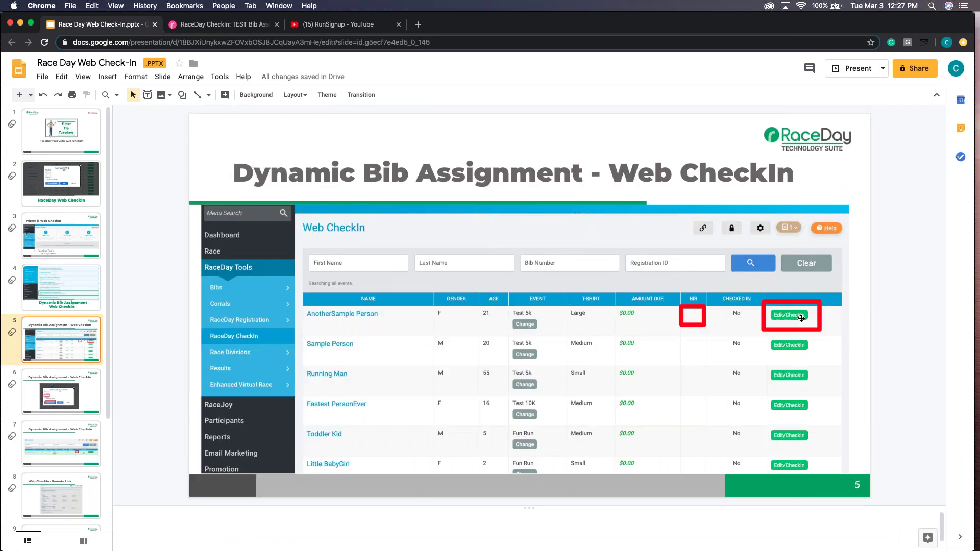
{"action": "left_click", "coordinate": [80, 390]}
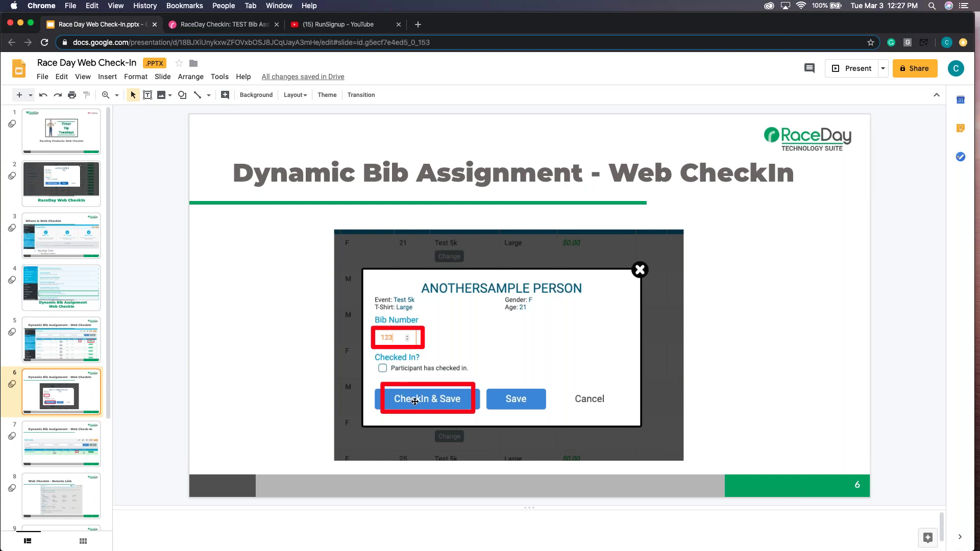
{"action": "left_click", "coordinate": [49, 442]}
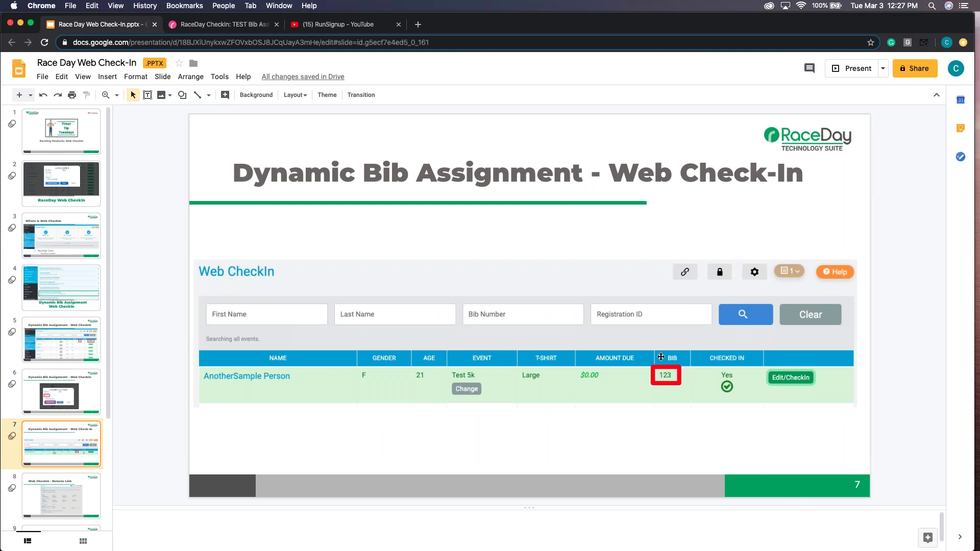
{"action": "scroll", "coordinate": [41, 483], "scroll_direction": "down", "scroll_amount": 5}
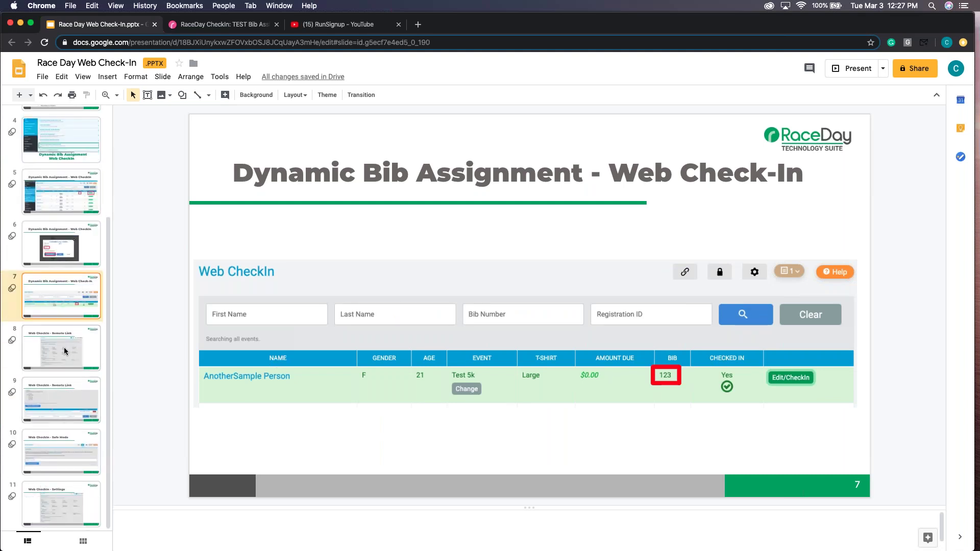
{"action": "left_click", "coordinate": [63, 347]}
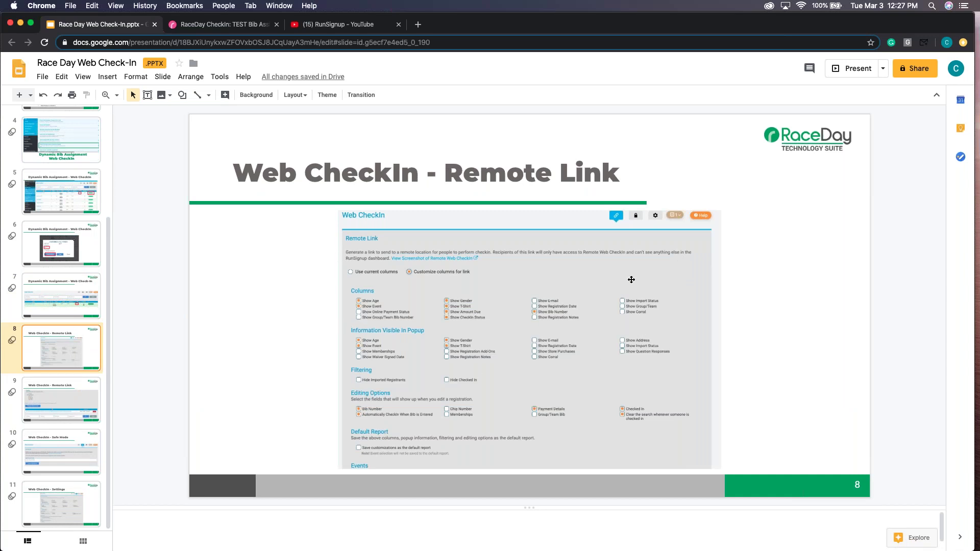
Show slide 9 with the generated remote link, then slide 10 on Safe Mode
{"action": "left_click", "coordinate": [78, 394]}
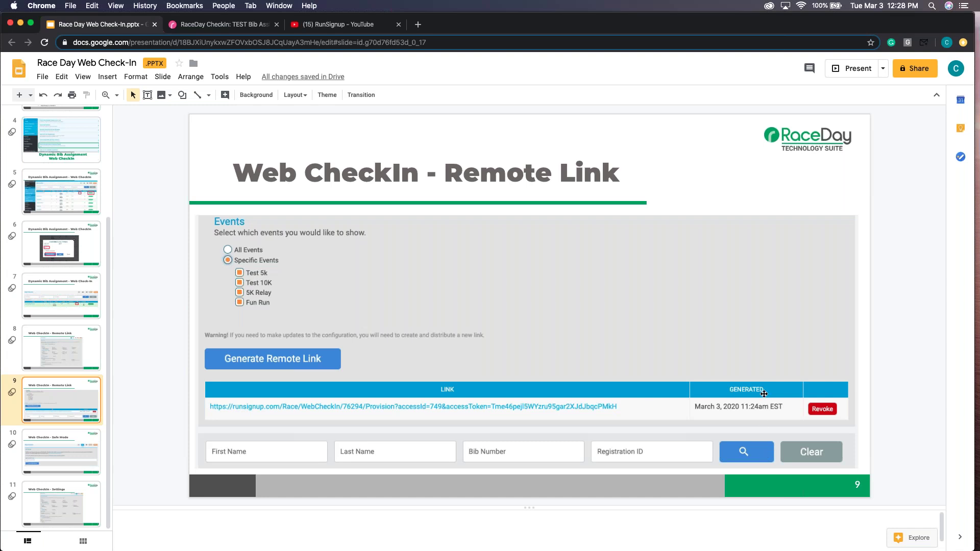
{"action": "left_click", "coordinate": [70, 446]}
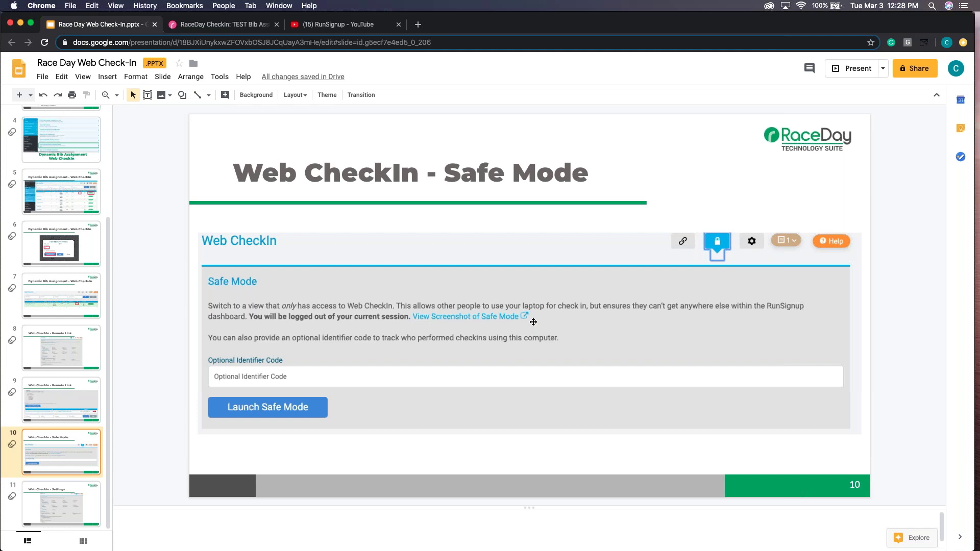
Review slides 11 (Settings) and 10 (Safe Mode), then return to slide 5, Dynamic Bib Assignment
{"action": "key", "text": "Down"}
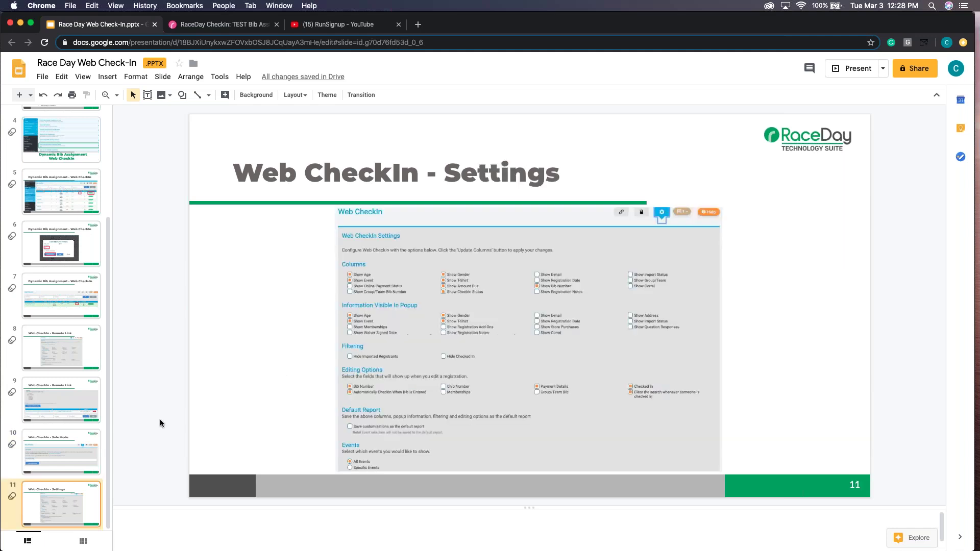
{"action": "left_click", "coordinate": [84, 449]}
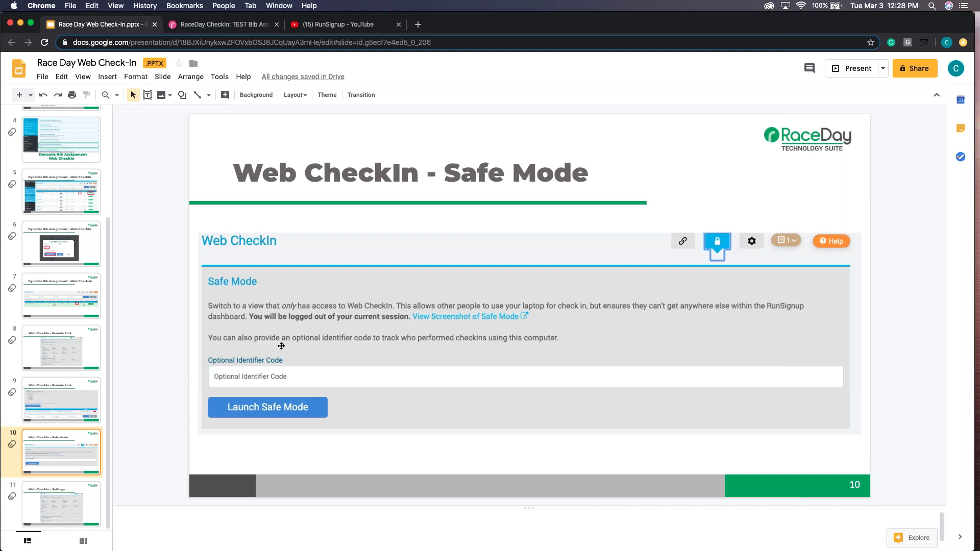
{"action": "left_click", "coordinate": [51, 503]}
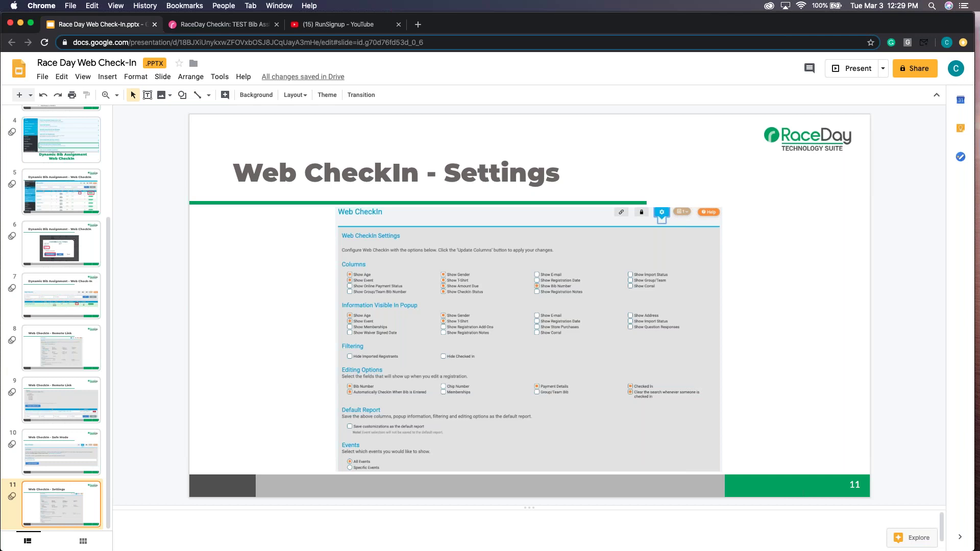
{"action": "left_click", "coordinate": [66, 196]}
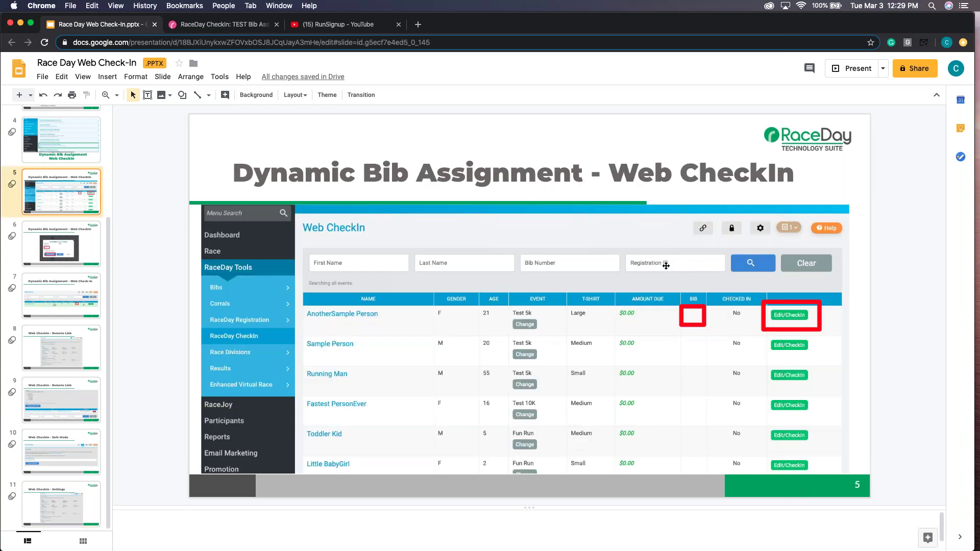